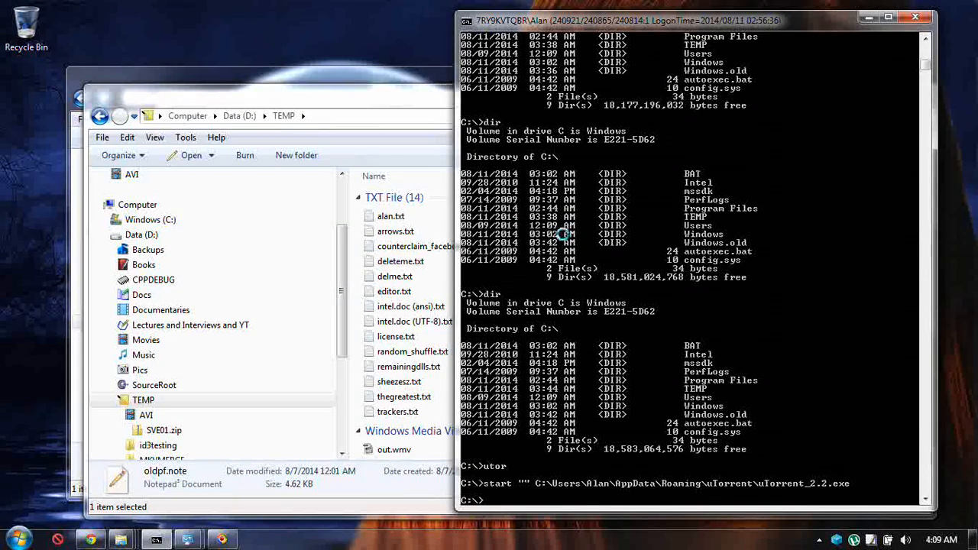
Browse the files and subfolders of D:\TEMP in Windows Explorer and check the details of the id3testing folder.
click(352, 103)
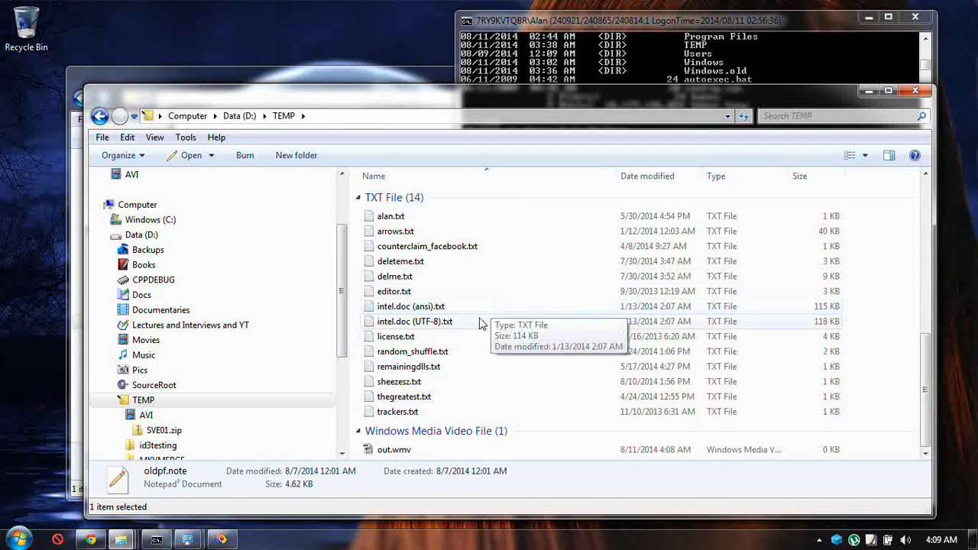
click(478, 277)
scroll(472, 286, up, 3)
scroll(472, 283, up, 5)
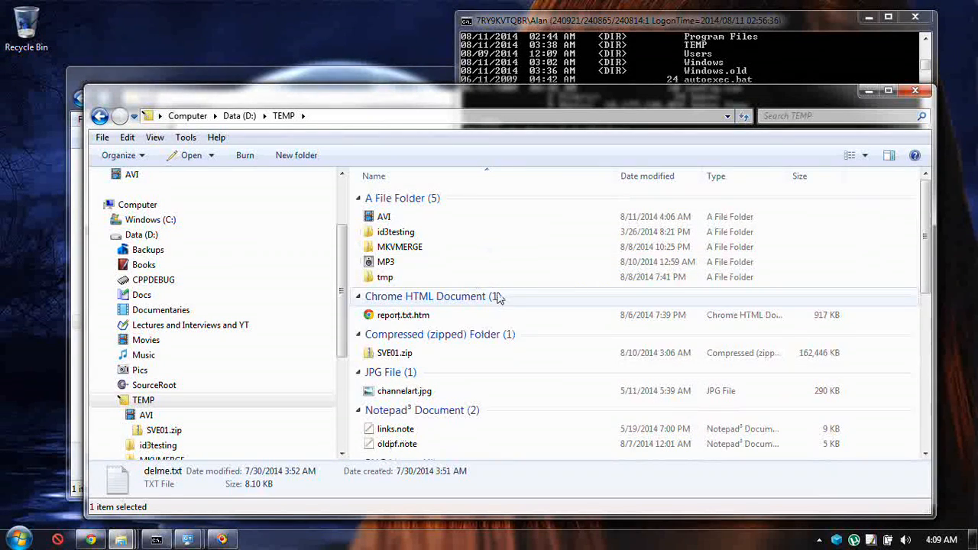
mouse_move(486, 243)
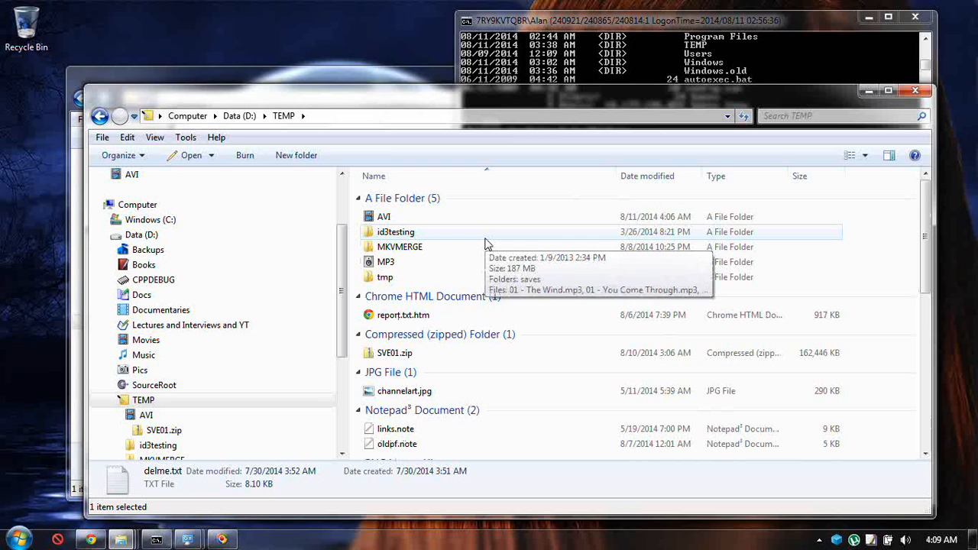
mouse_move(526, 244)
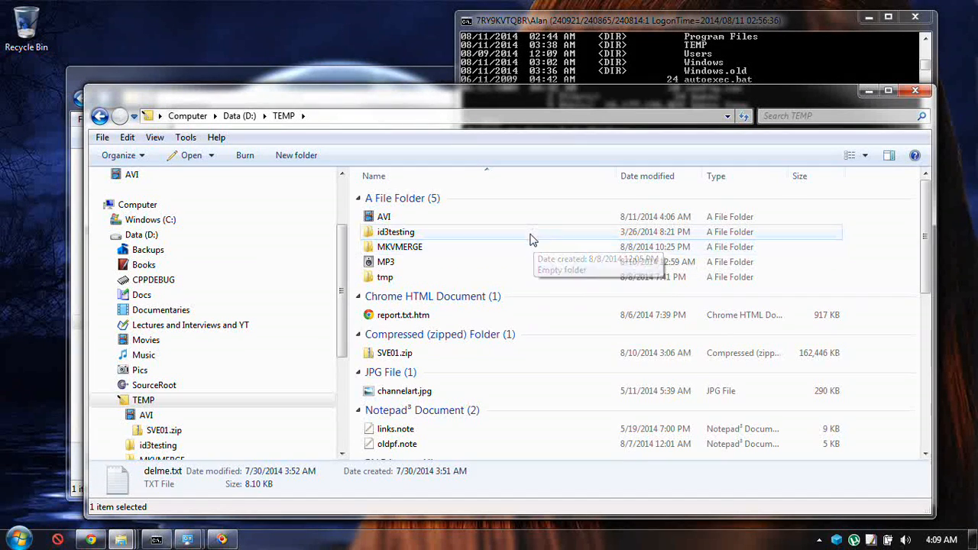
right_click(478, 269)
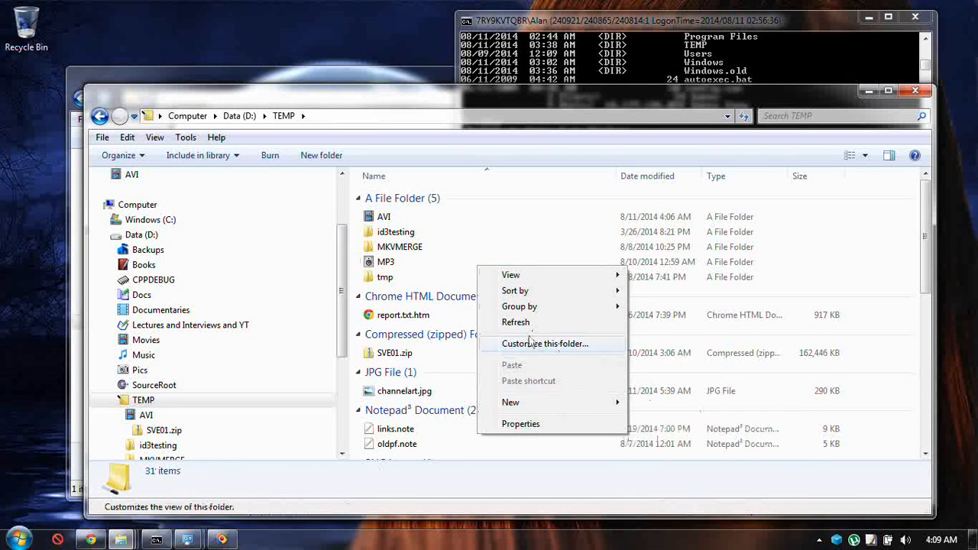
click(474, 237)
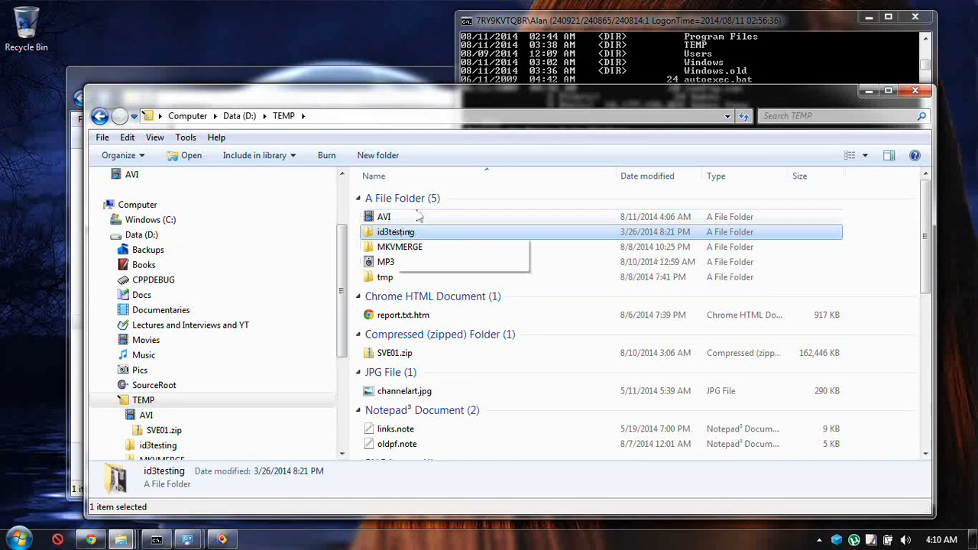
drag(538, 90, 513, 51)
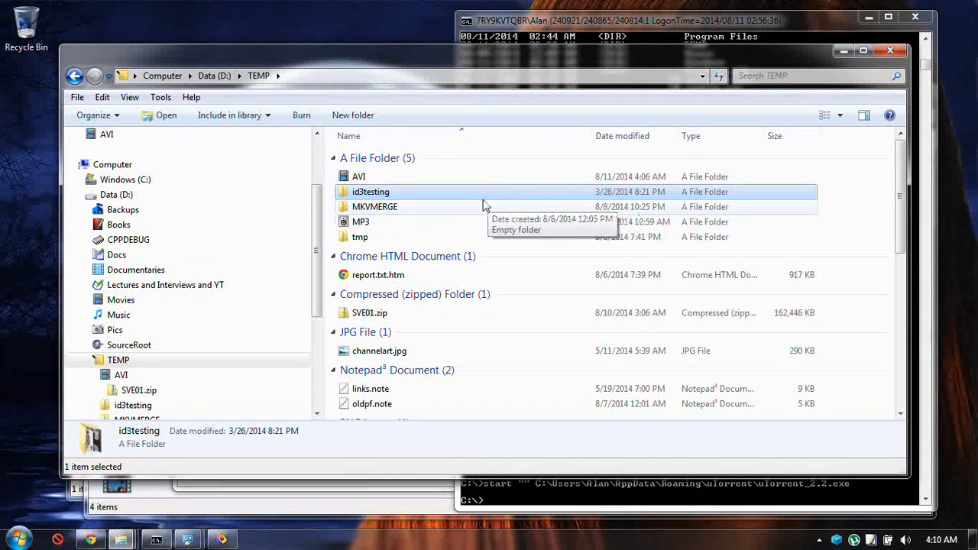
mouse_move(489, 204)
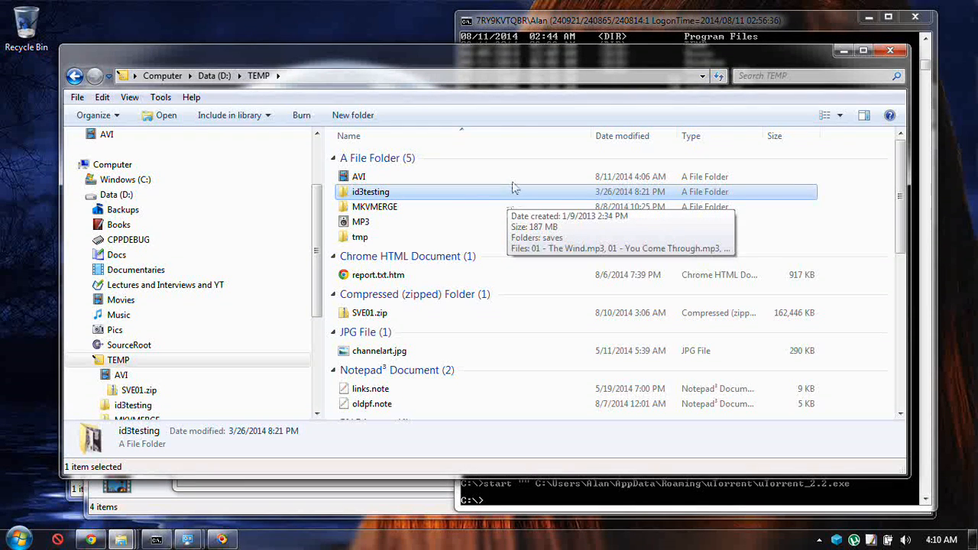
mouse_move(457, 202)
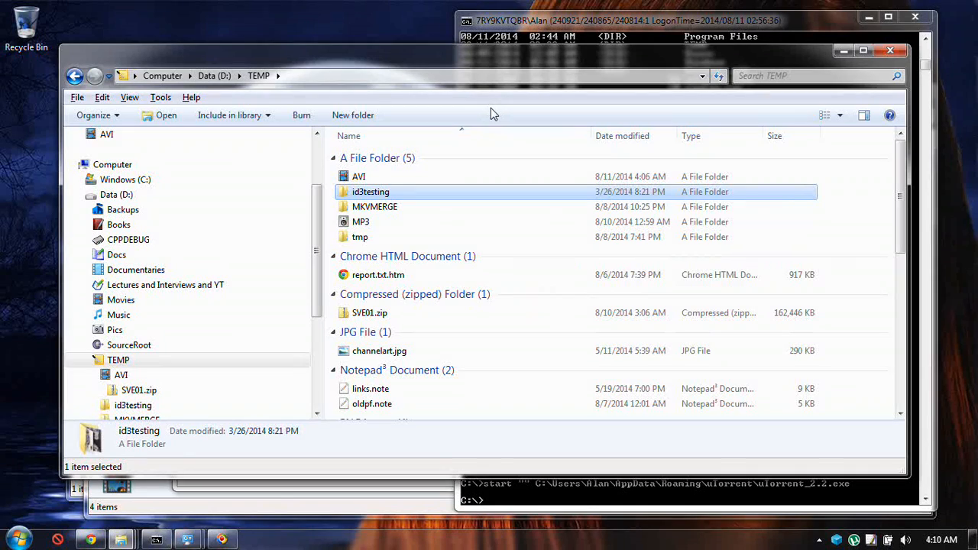
Run fixsyst in the Command Prompt and send the Windows Media Encoder window to the system tray.
click(598, 495)
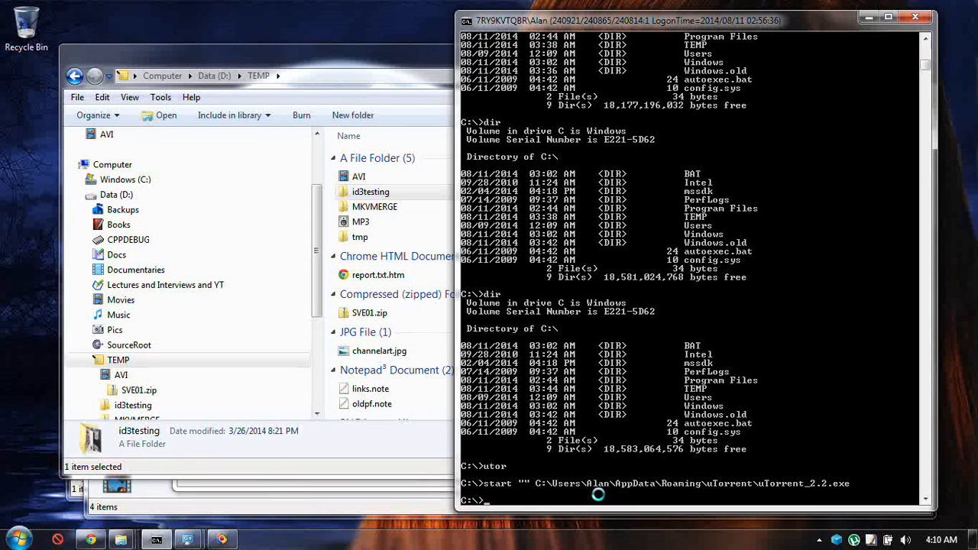
text(fixsyst)
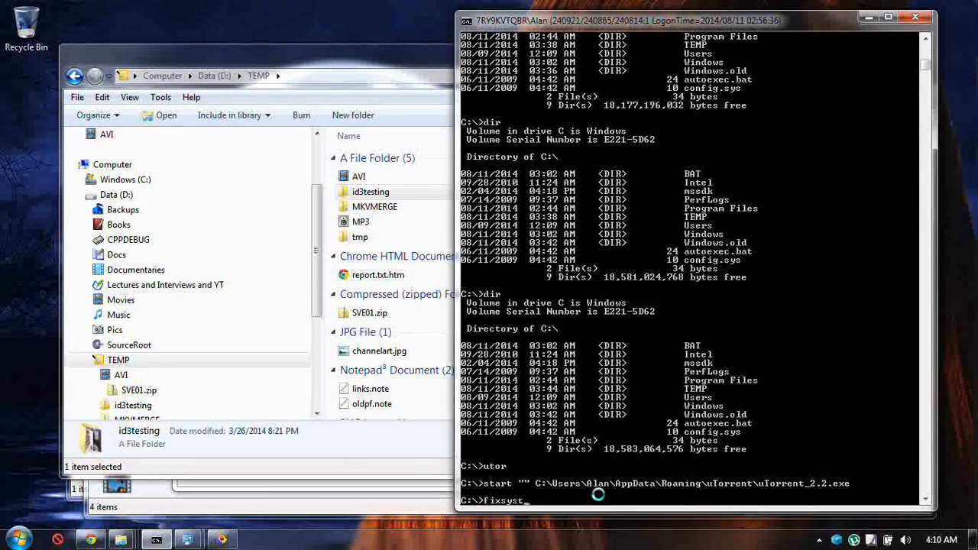
key(Return)
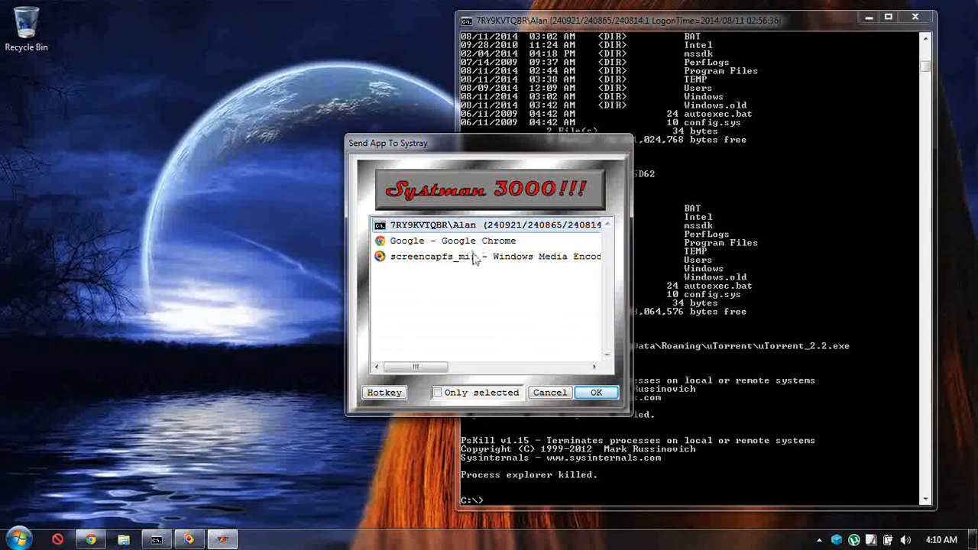
click(474, 260)
click(610, 394)
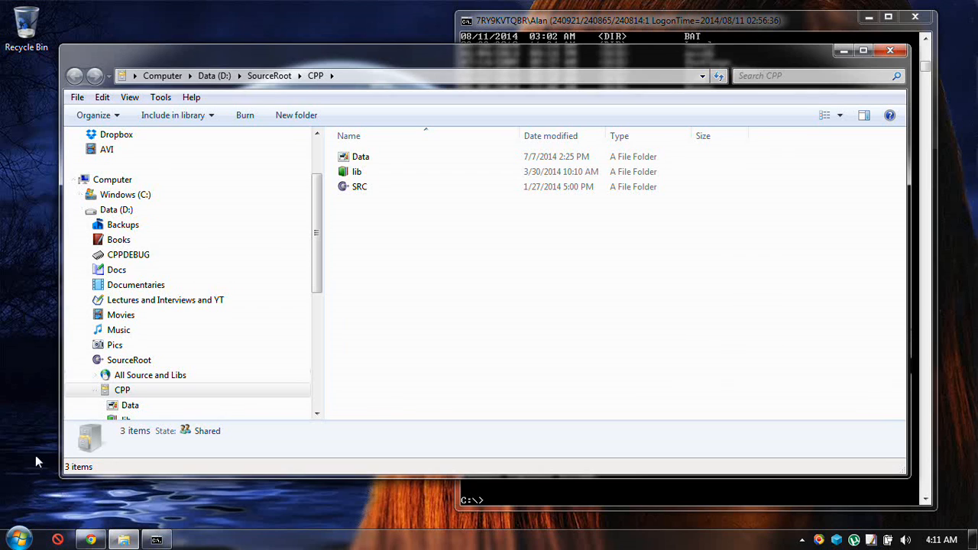
Open Task Scheduler from the Control Panel's Administrative Tools and maximize its window.
click(17, 541)
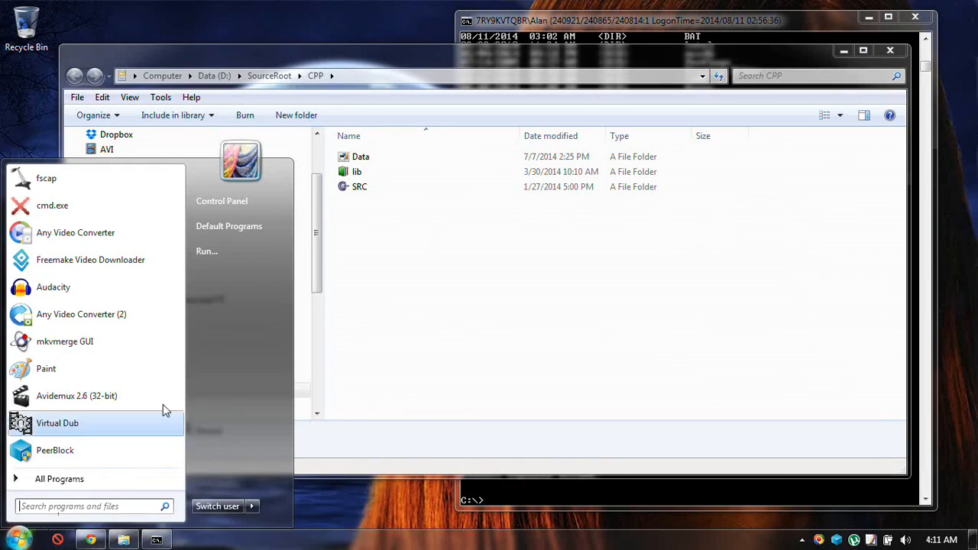
click(249, 202)
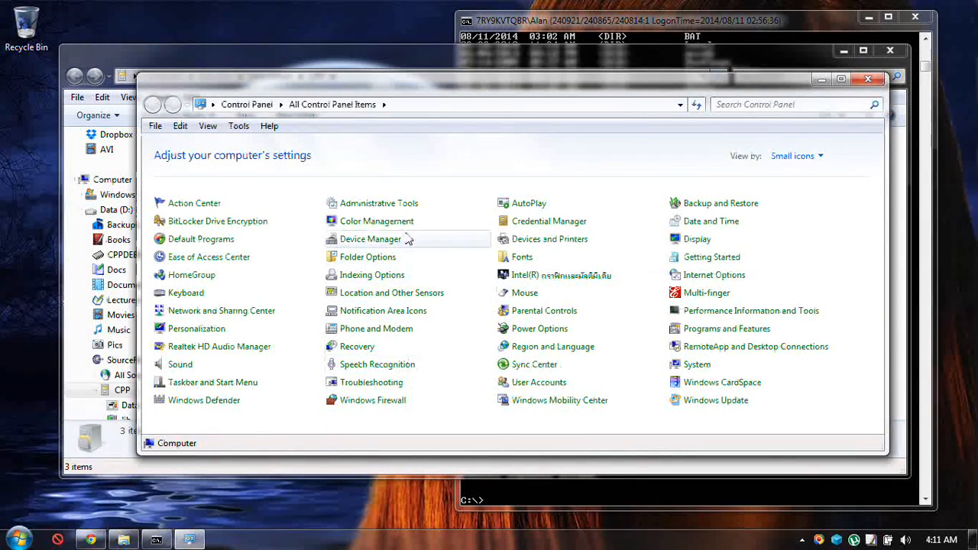
click(405, 211)
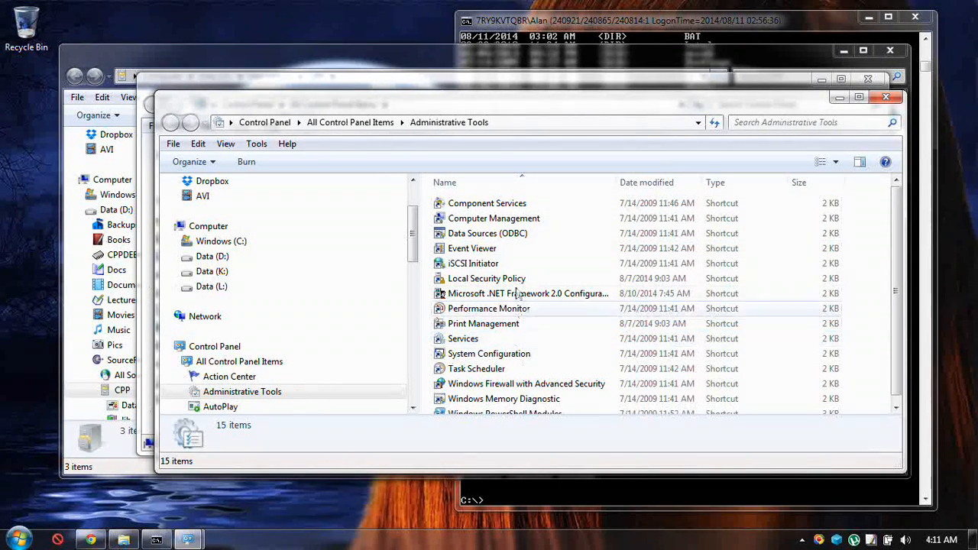
double_click(518, 369)
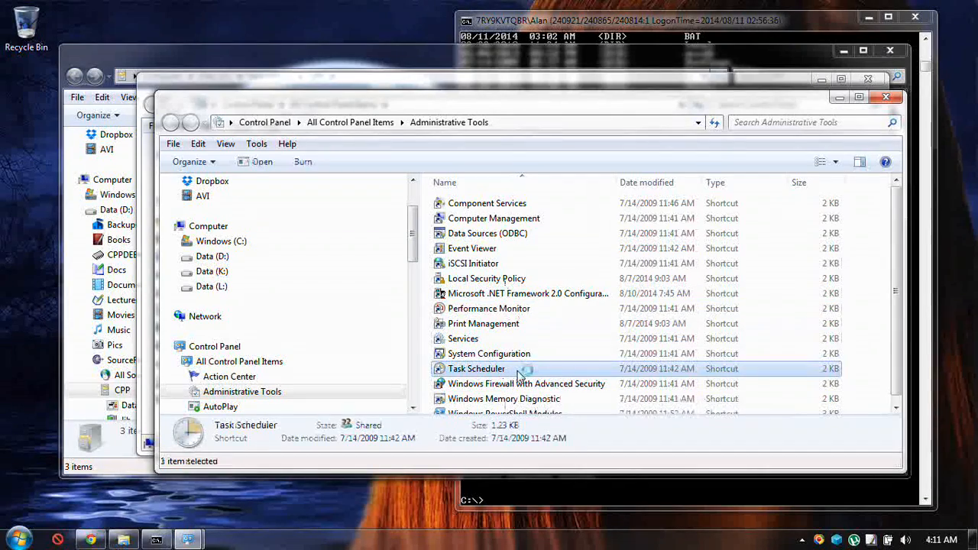
click(587, 315)
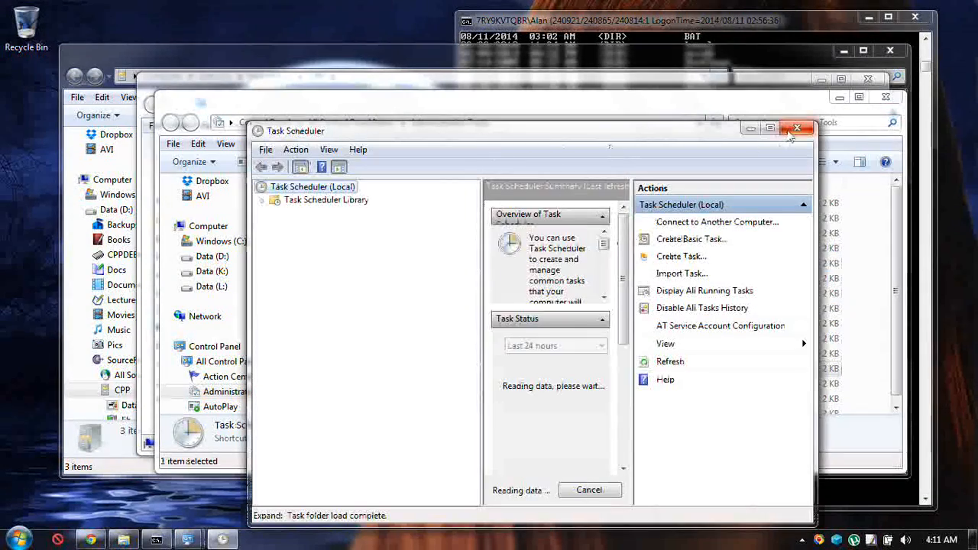
click(770, 128)
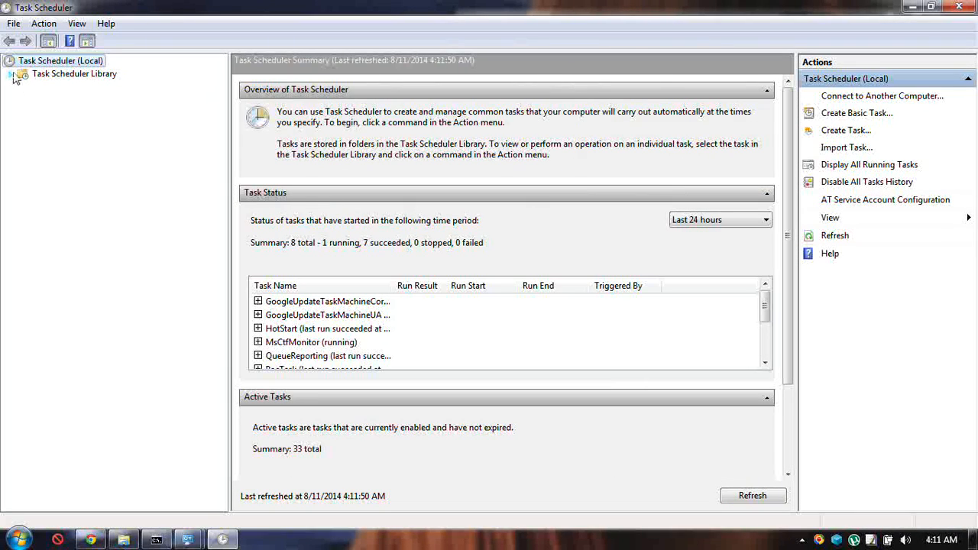
Show the SystemRestore tasks under Microsoft > Windows in the library, and keep the current color scheme without being asked again.
click(11, 74)
click(24, 87)
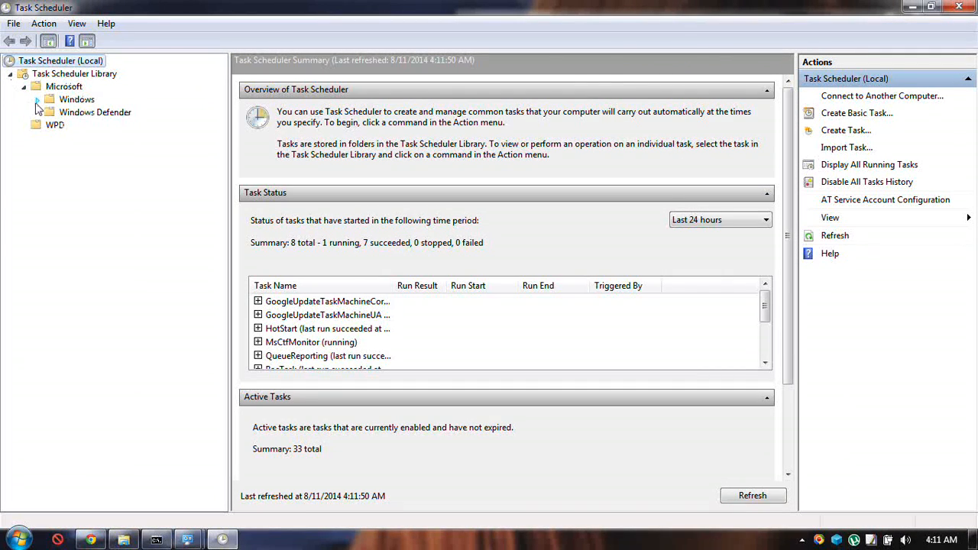
click(37, 100)
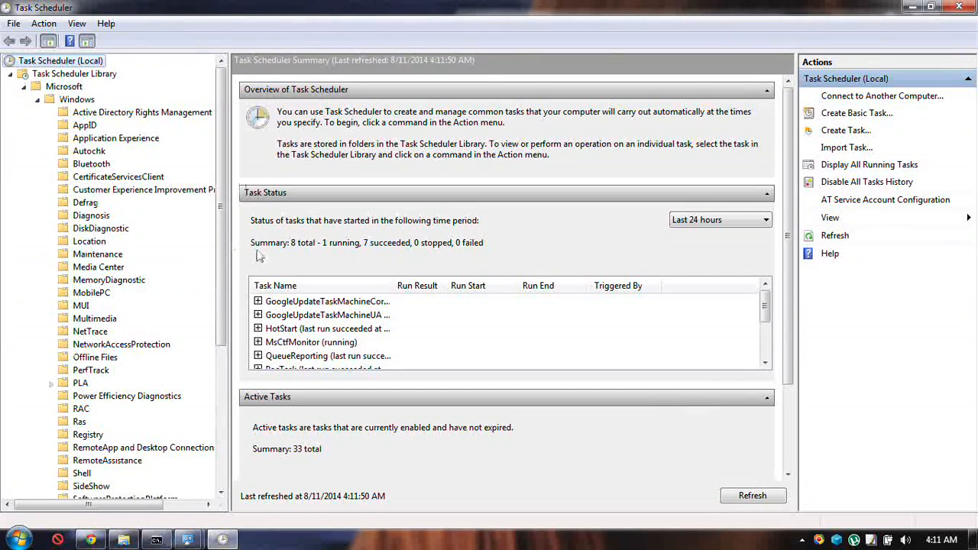
drag(228, 283, 224, 349)
click(102, 424)
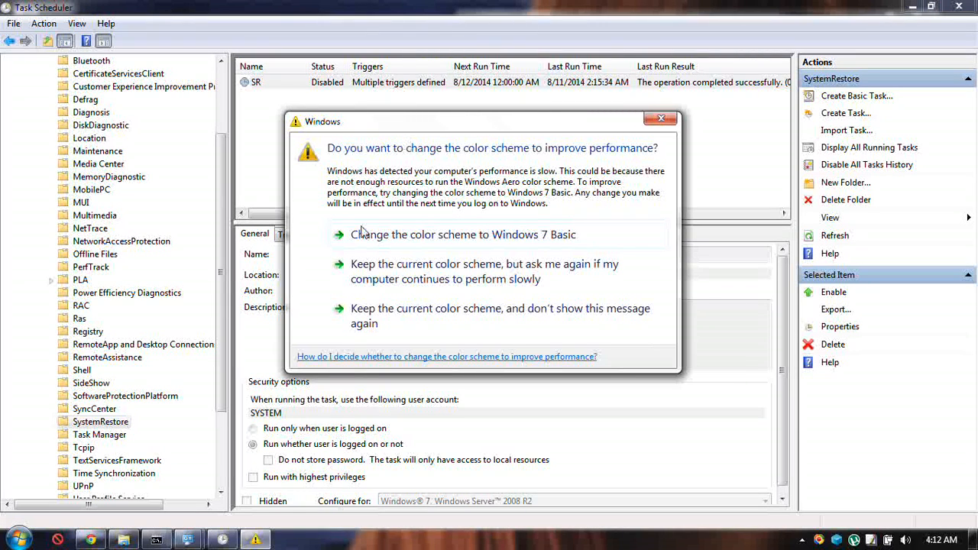
click(407, 320)
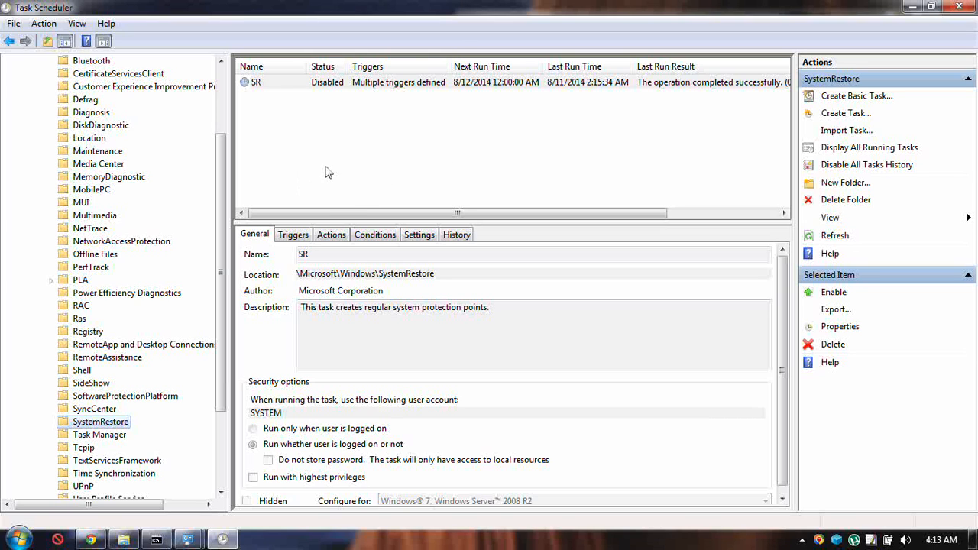
Open the Bluetooth folder in the task library and check the triggers and actions of UninstallDeviceTask.
drag(222, 172, 237, 246)
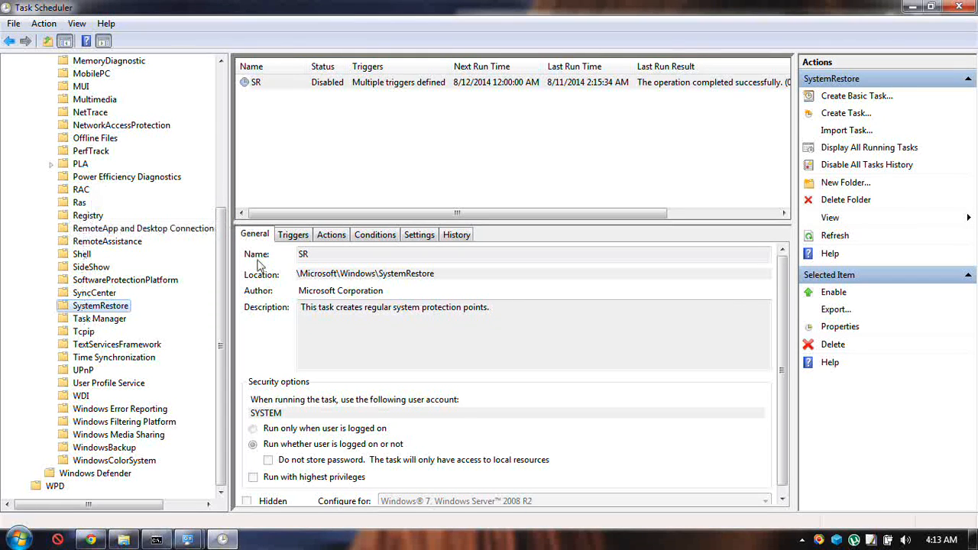
drag(224, 266, 235, 143)
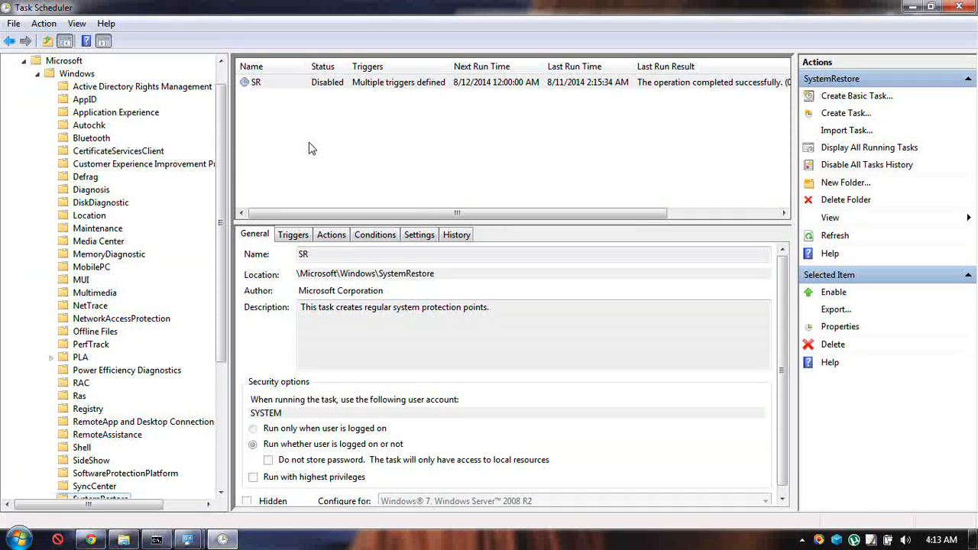
click(96, 142)
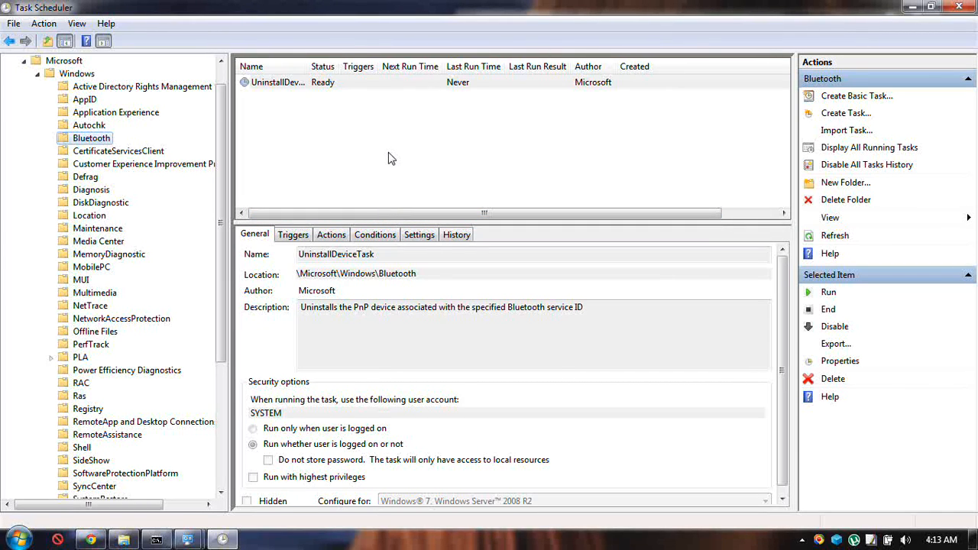
click(289, 234)
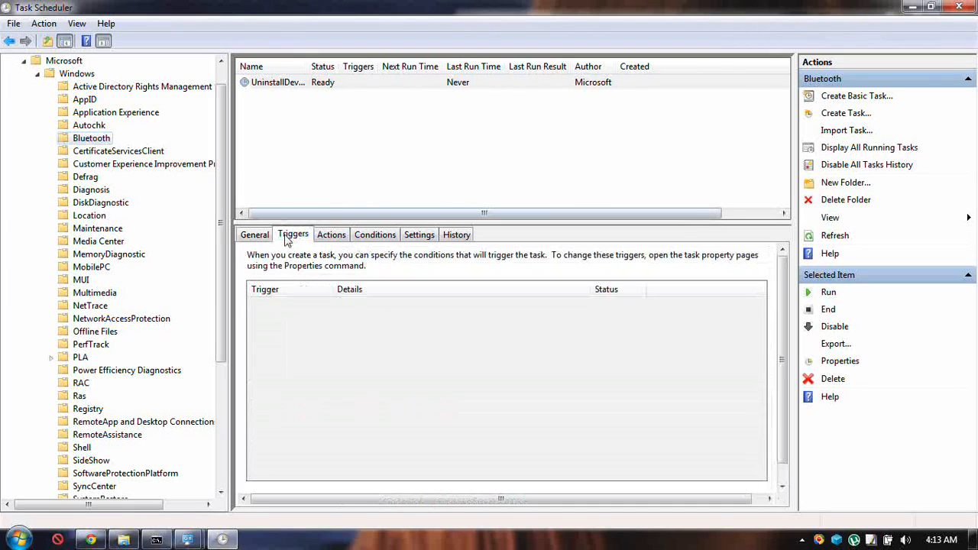
click(334, 235)
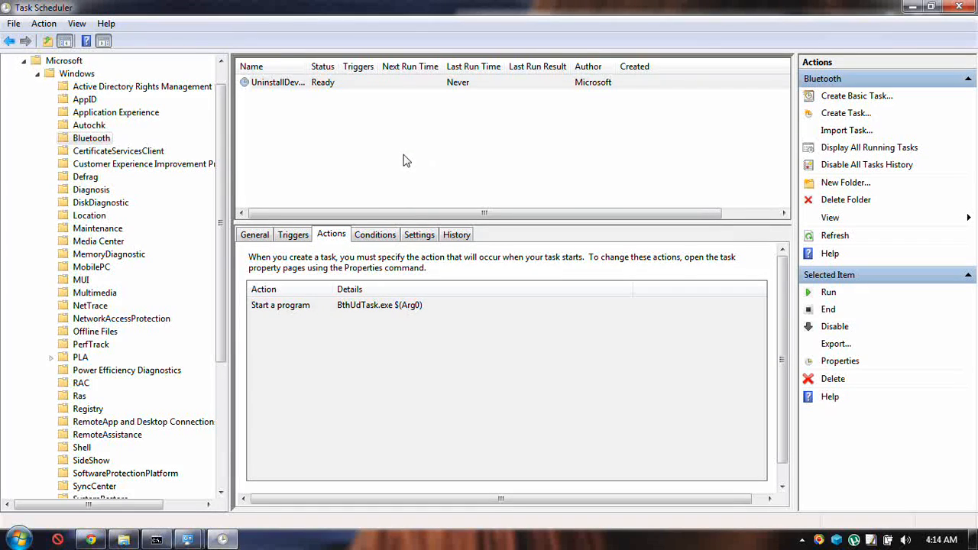
Disable the Bluetooth UninstallDeviceTask and close Task Scheduler.
right_click(279, 88)
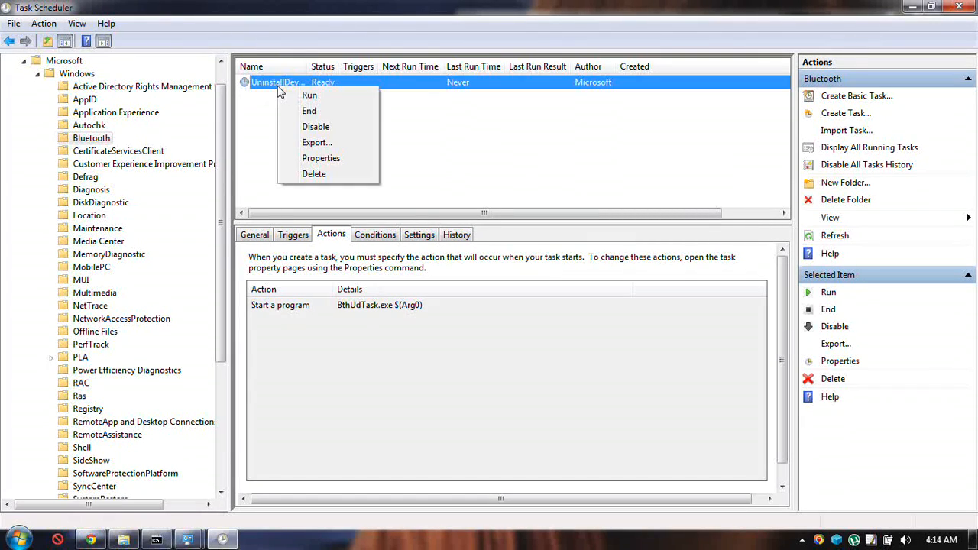
click(332, 131)
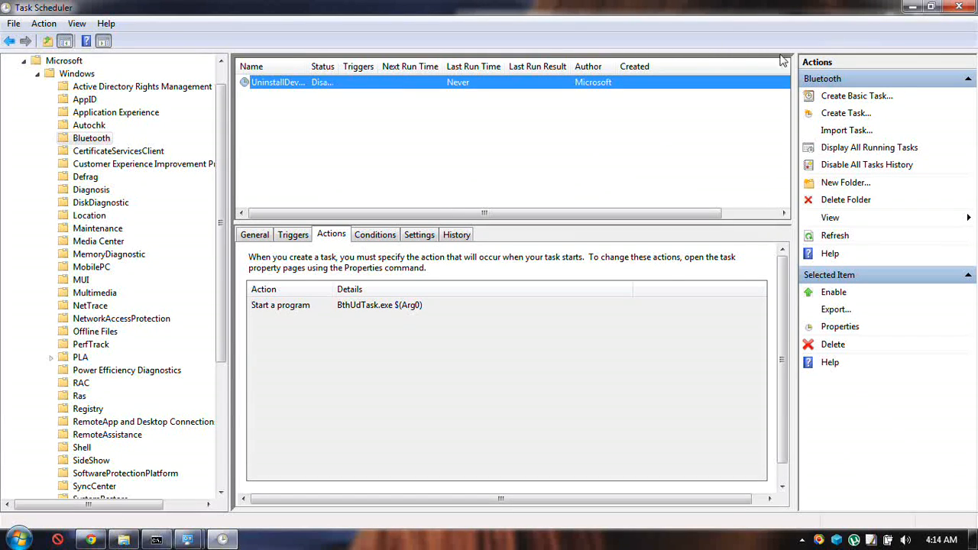
click(964, 8)
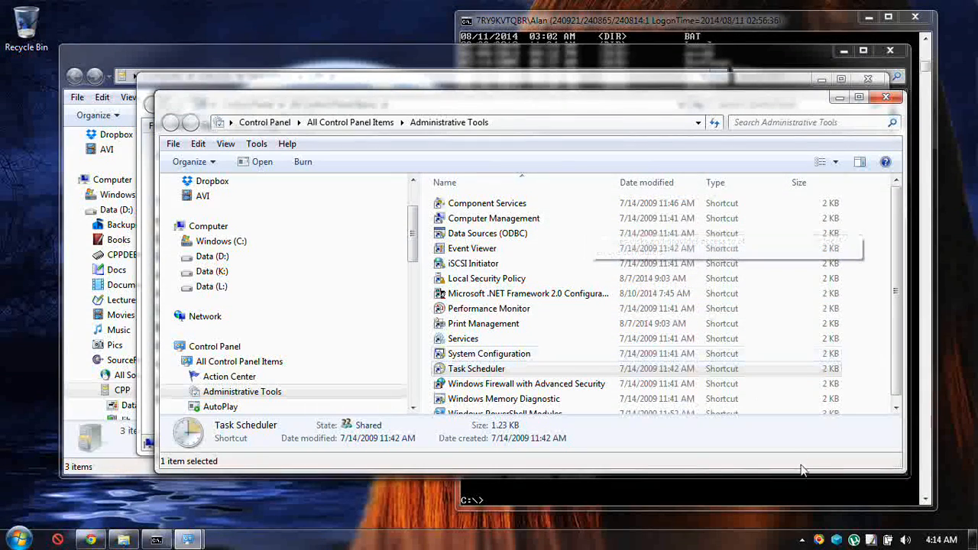
Switch to PeerBlock and examine the blocked Netrouting Telecom entries in its connection log.
click(836, 539)
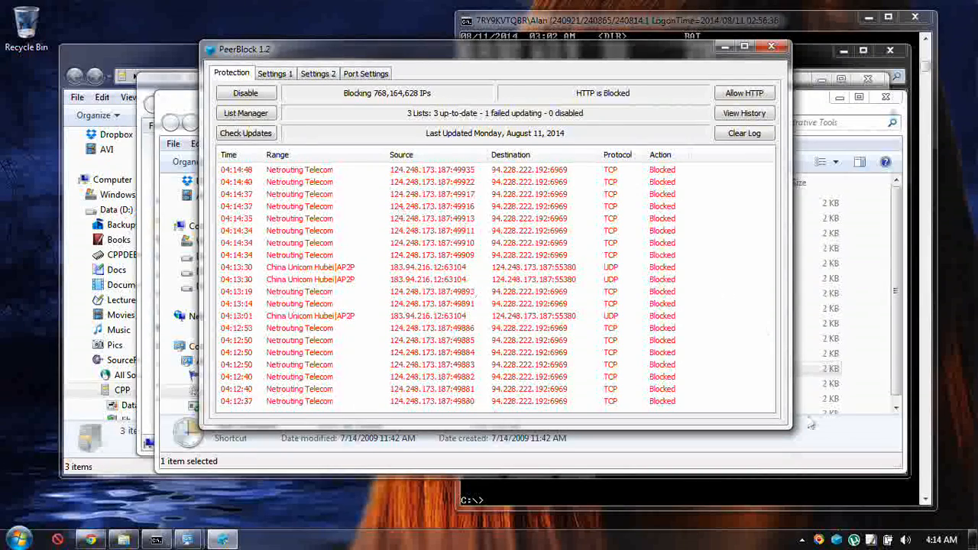
mouse_move(856, 540)
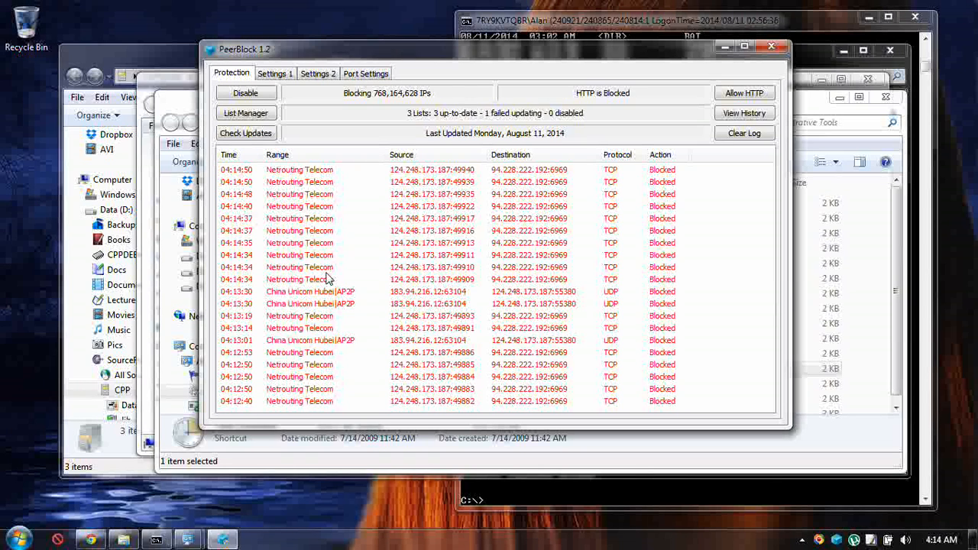
click(314, 244)
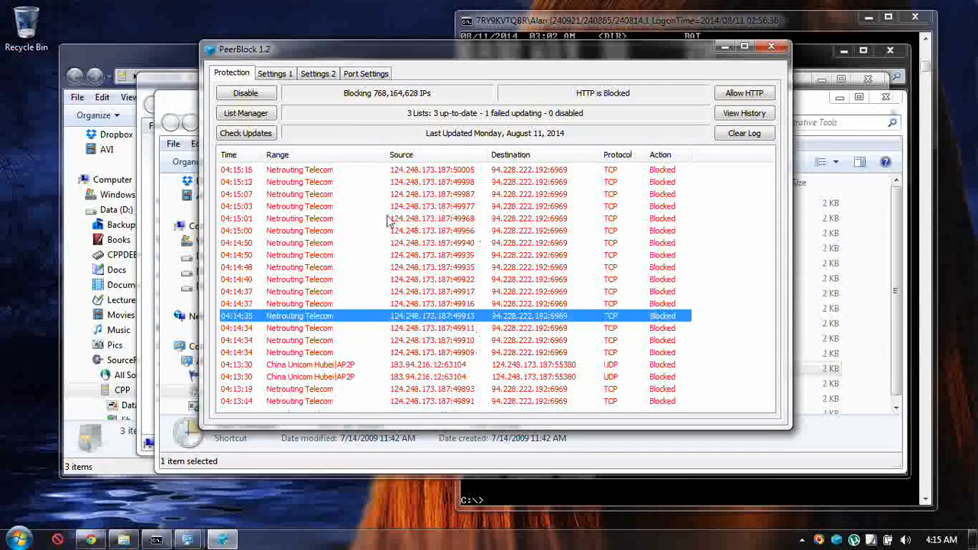
click(389, 219)
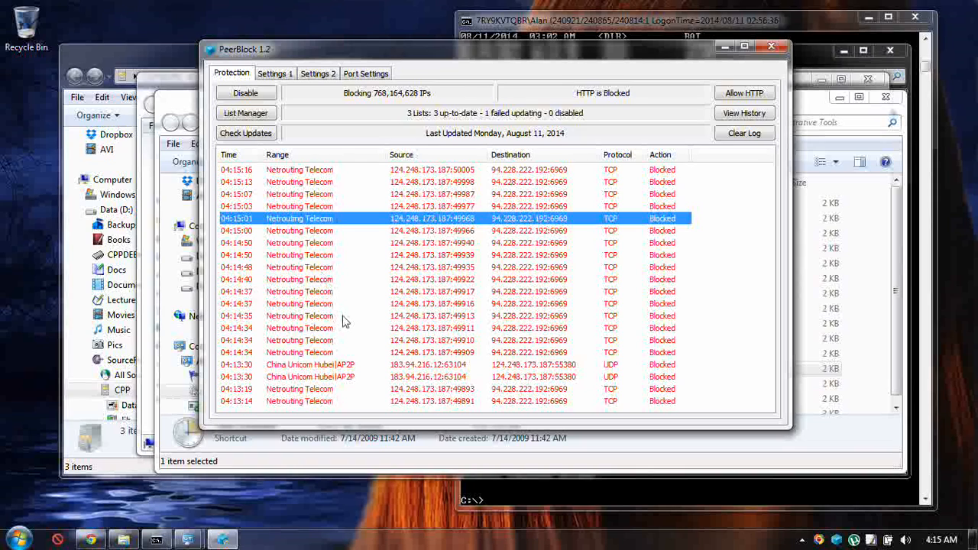
Inspect the China Unicom Hubei and newer Netrouting Telecom entries in the blocked connection log.
click(334, 377)
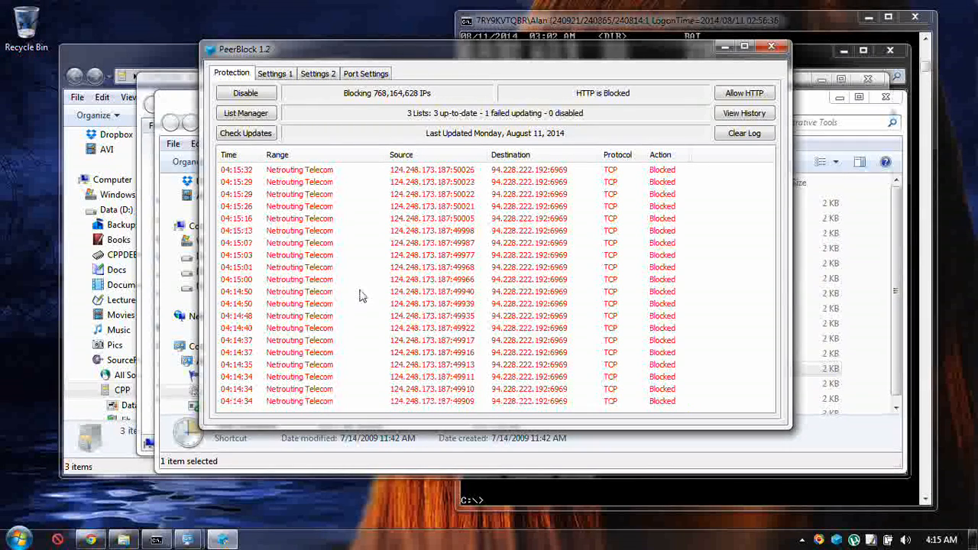
click(299, 216)
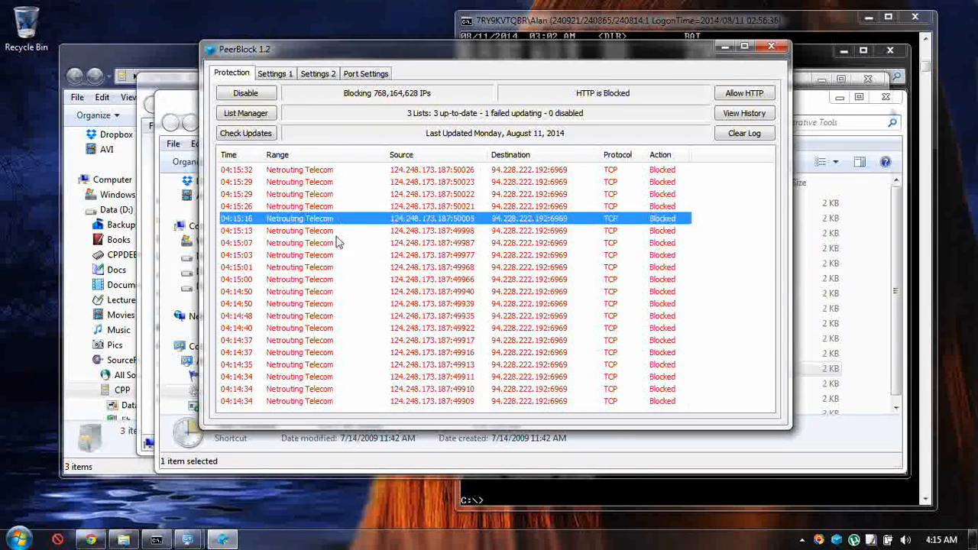
click(305, 306)
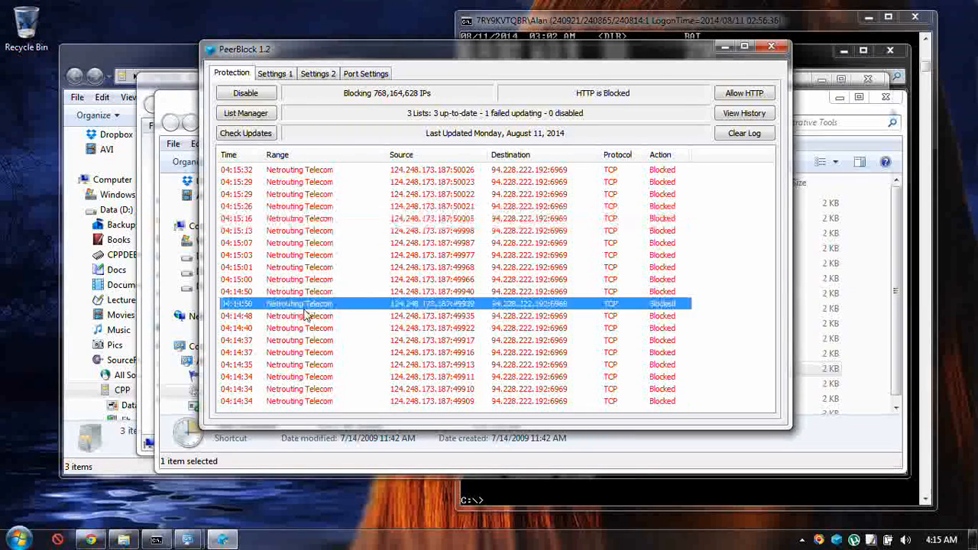
click(299, 366)
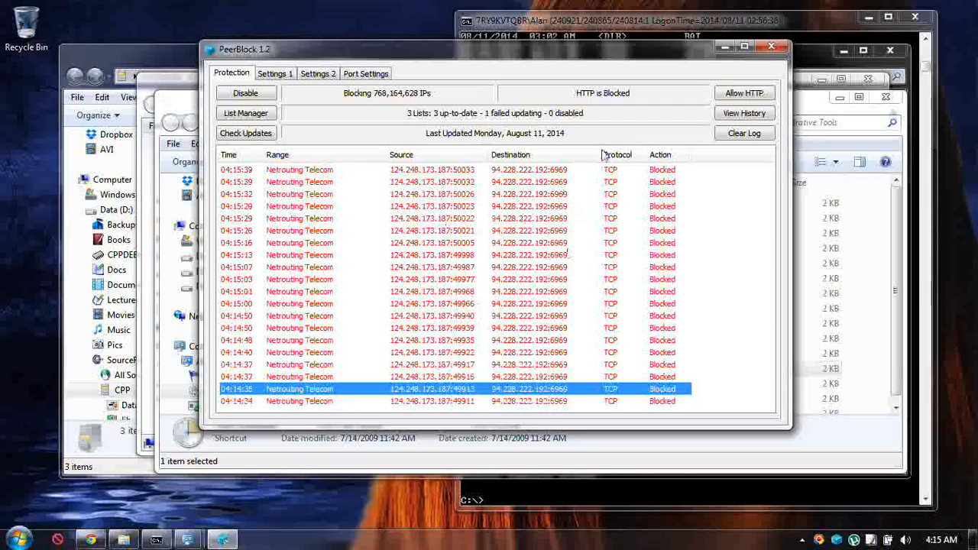
Open the connection history, show only blocked connections, and resize the Range column and window so that all columns fit.
click(738, 116)
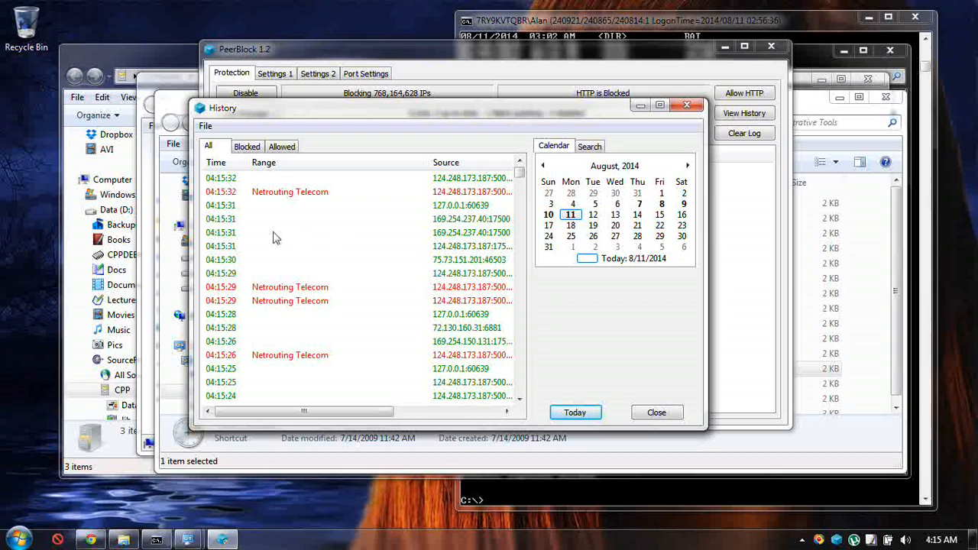
click(249, 145)
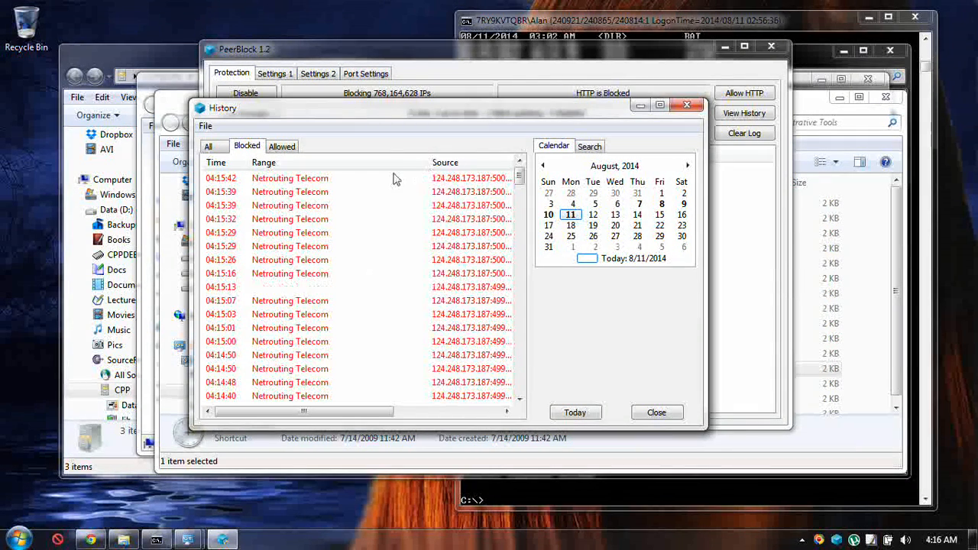
drag(430, 168, 379, 175)
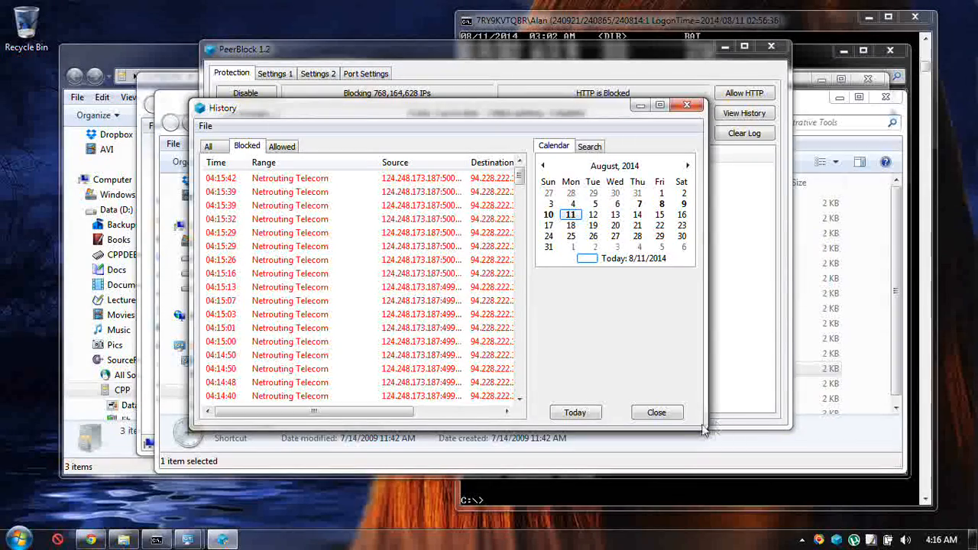
drag(706, 429, 863, 467)
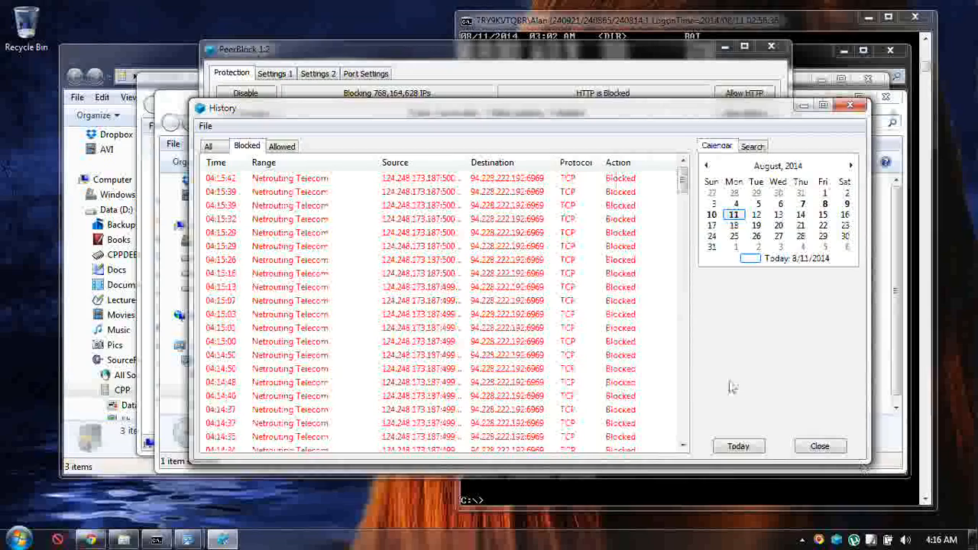
Examine the recent and older blocked connections in the history list for their ranges, sources and destinations.
click(314, 274)
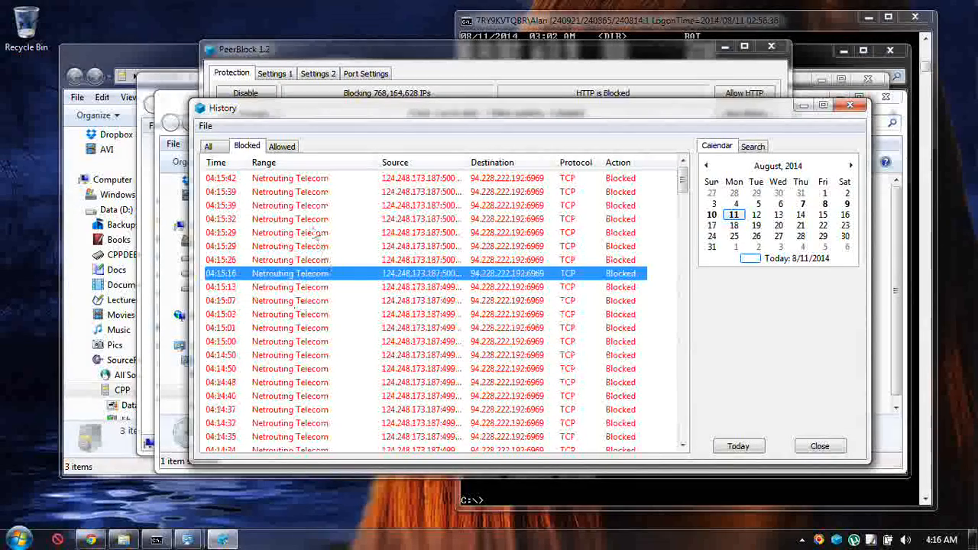
click(296, 192)
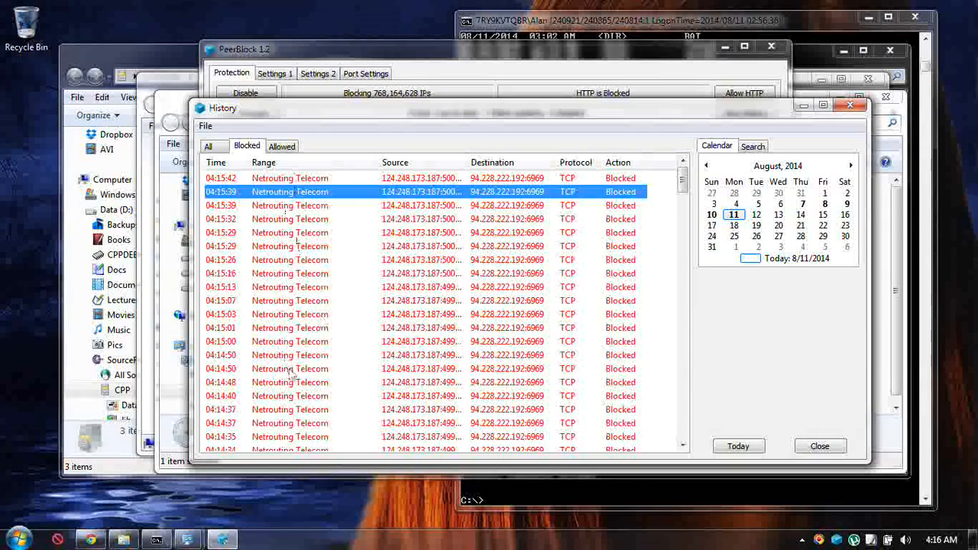
scroll(290, 373, down, 5)
scroll(294, 364, down, 5)
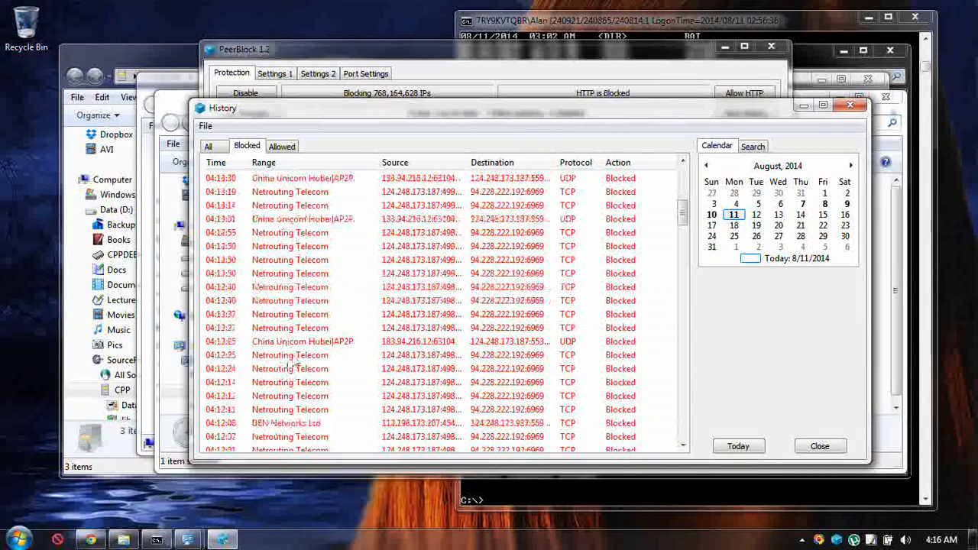
click(293, 356)
scroll(340, 283, up, 10)
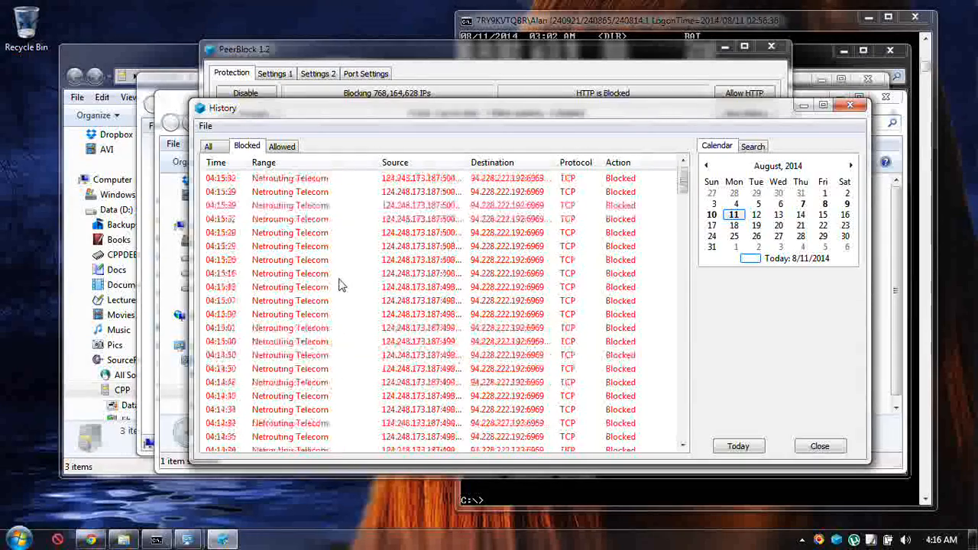
Check which allow and block options are offered for the destination address of a Netrouting Telecom entry.
right_click(297, 218)
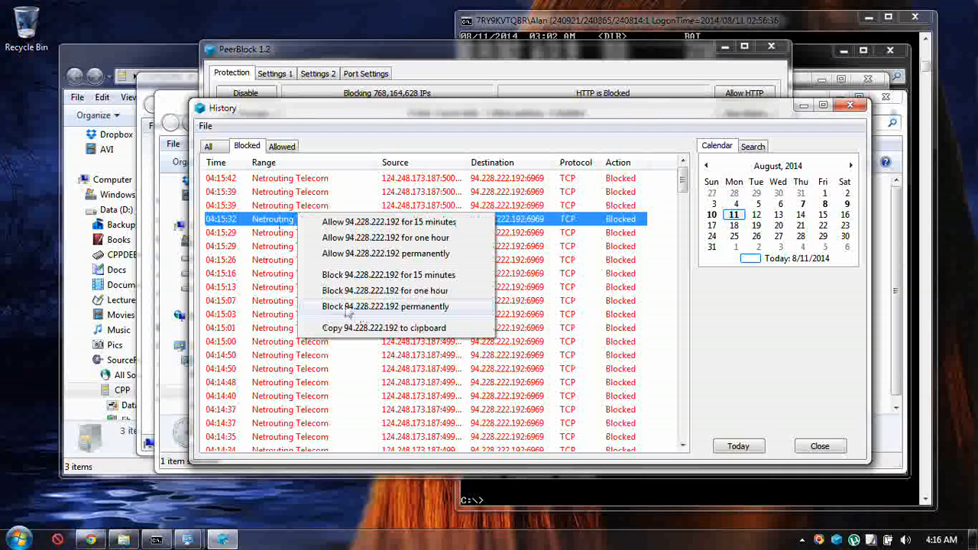
click(249, 222)
click(284, 261)
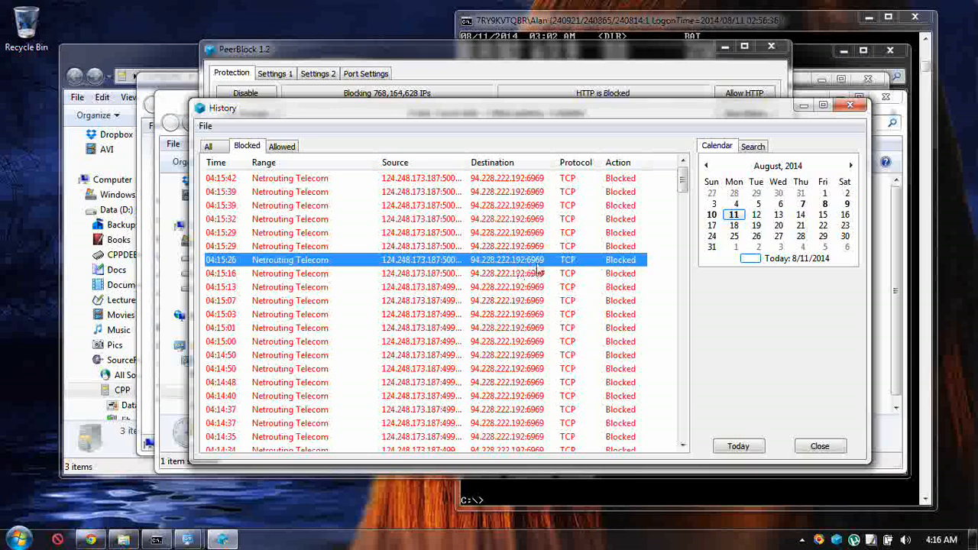
right_click(351, 265)
click(416, 360)
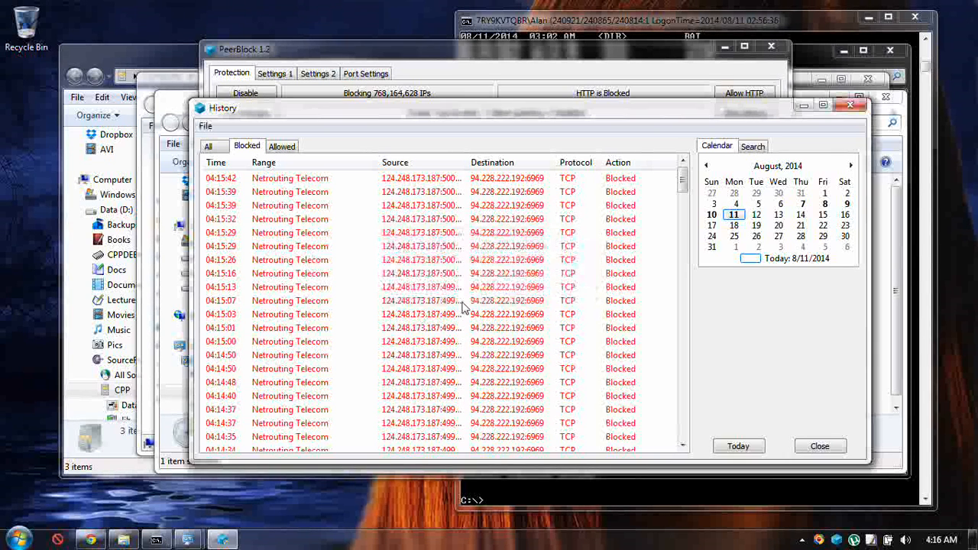
Compare several Netrouting Telecom entries with the older entries further down the blocked history.
click(304, 234)
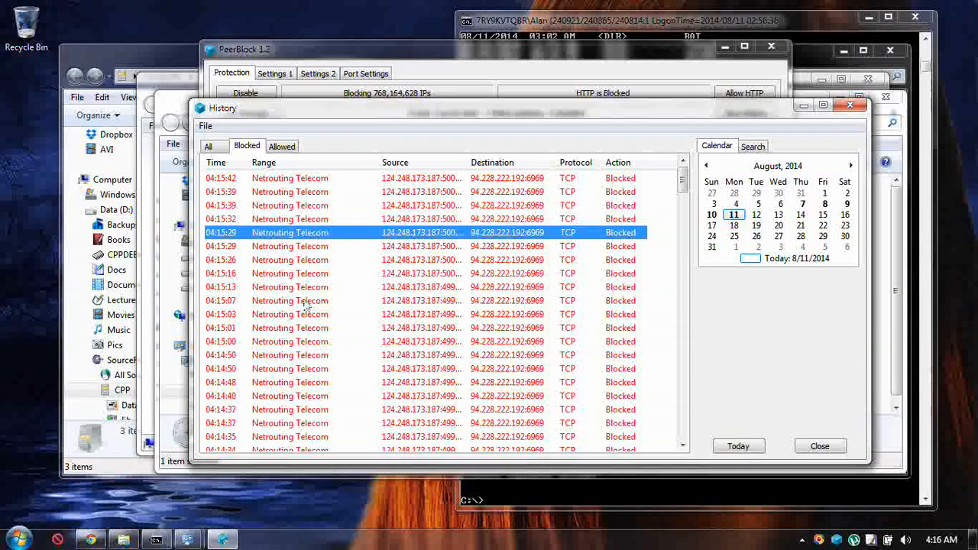
click(299, 288)
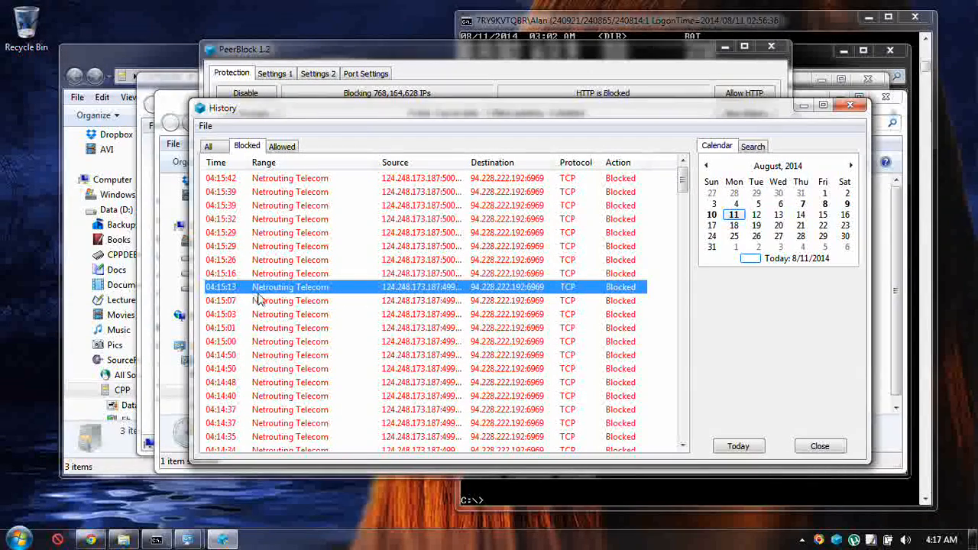
scroll(376, 353, down, 6)
scroll(419, 267, up, 4)
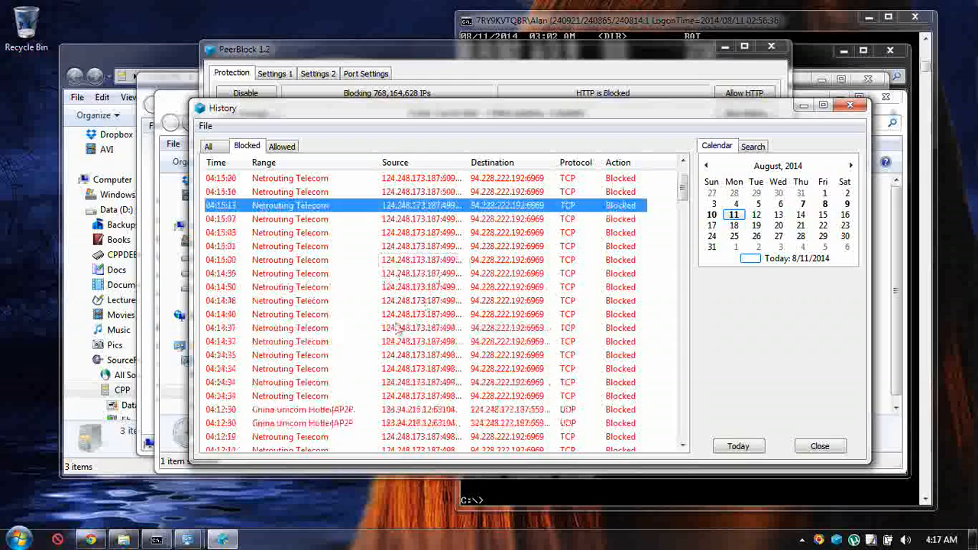
click(324, 301)
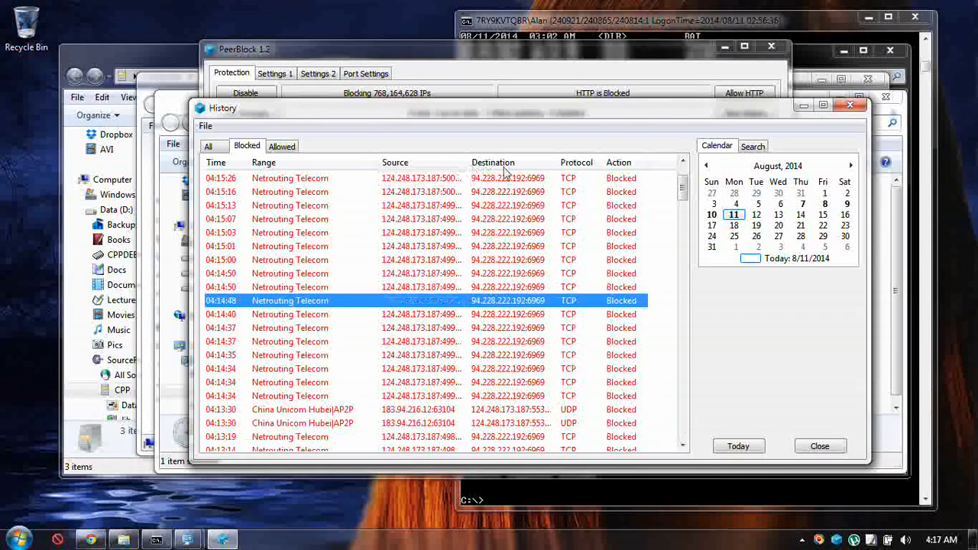
Widen the Source column to show full addresses and ports, and review the older blocked connections.
drag(468, 166, 503, 170)
mouse_move(853, 540)
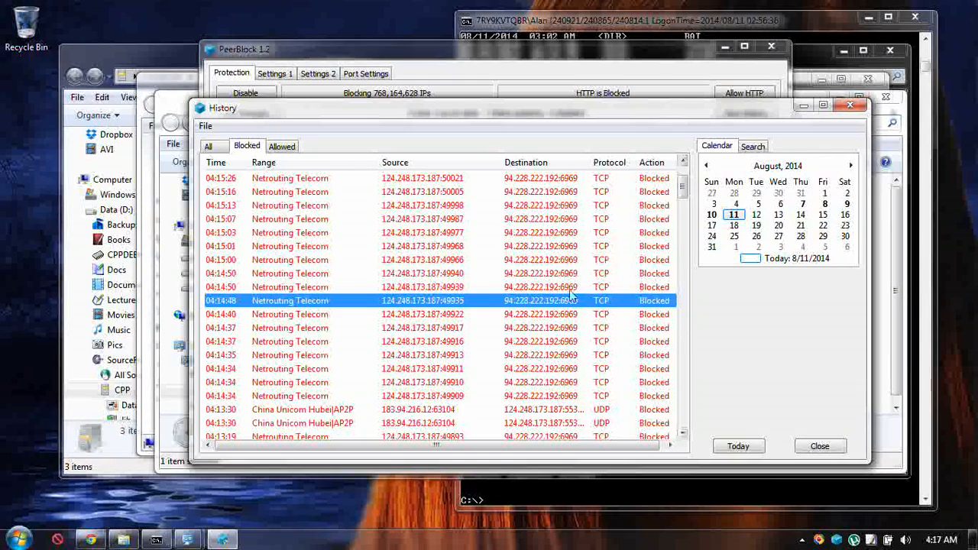
scroll(378, 354, down, 12)
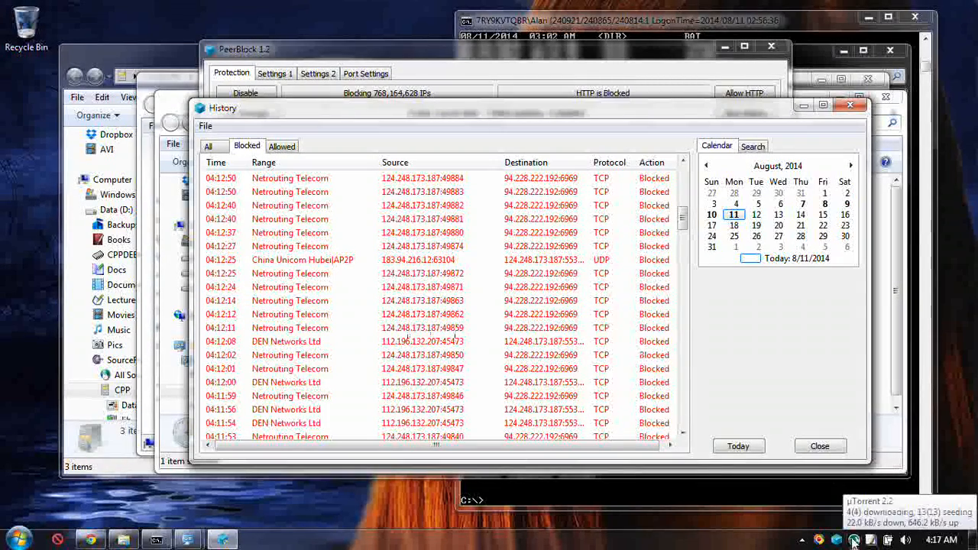
Close the PeerBlock history and exit the µTorrent client running in the background.
click(851, 106)
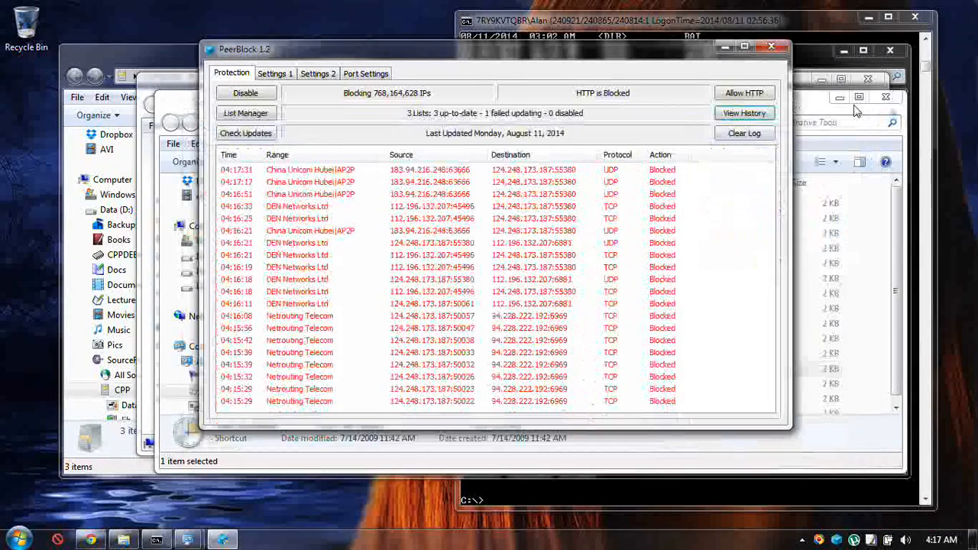
right_click(857, 539)
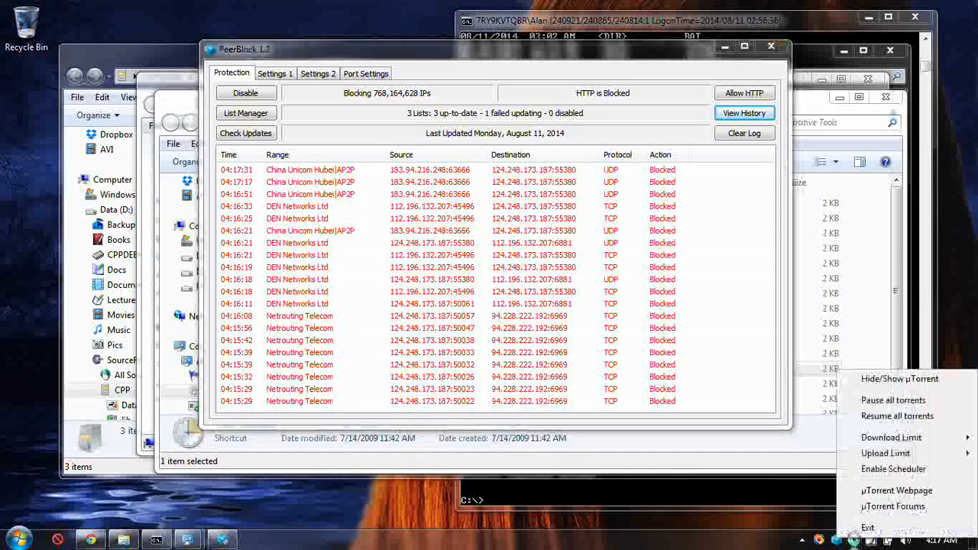
click(904, 531)
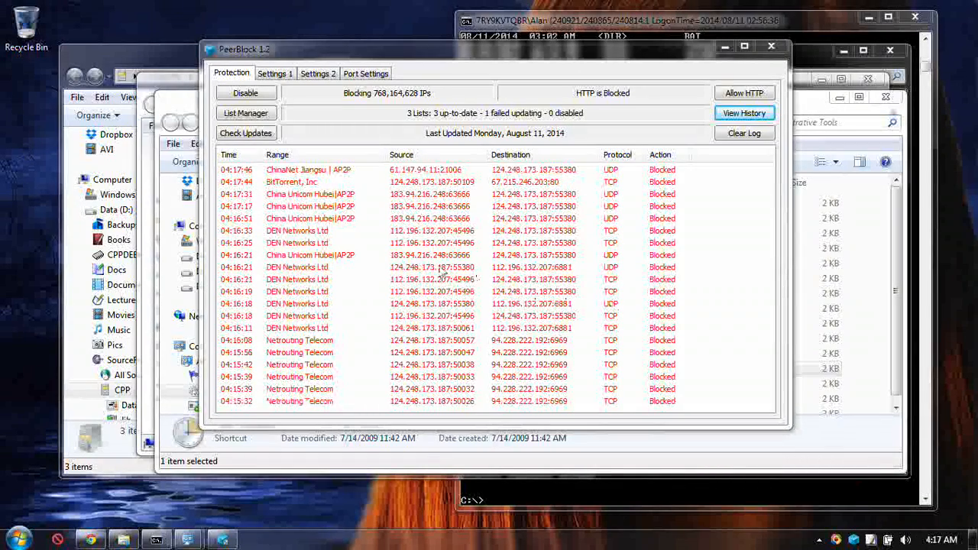
Inspect the blocked BitTorrent, Inc and DEN Networks Ltd entries in the log, and close the PeerBlock window.
click(446, 187)
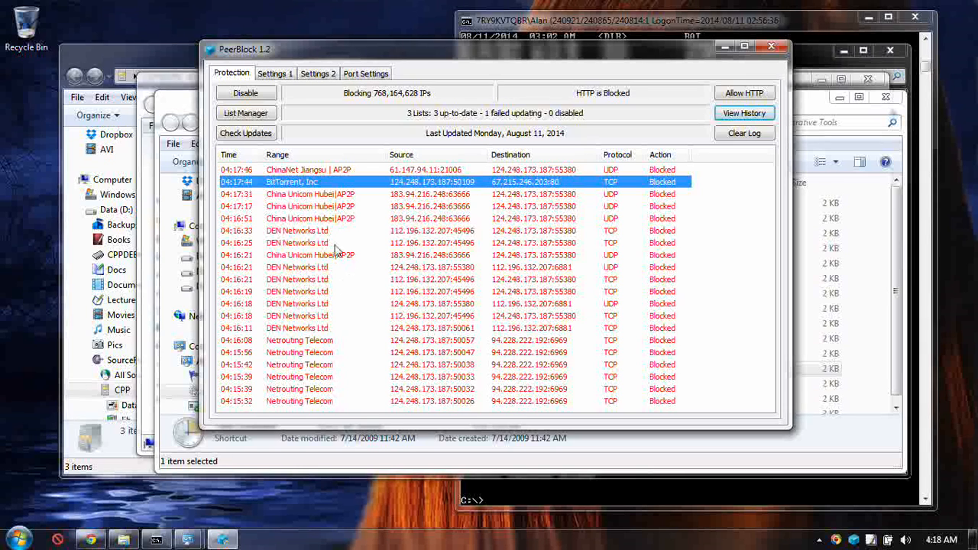
click(294, 305)
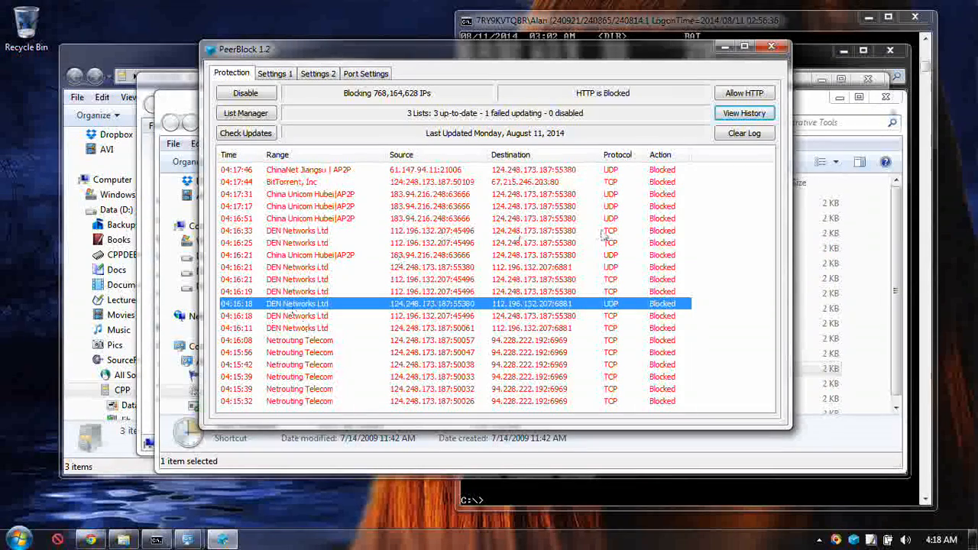
click(771, 47)
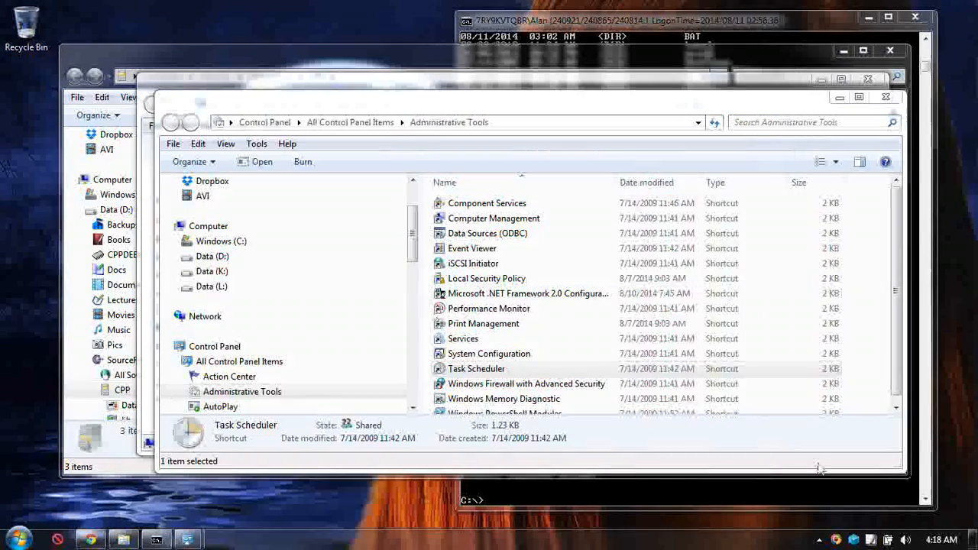
right_click(855, 540)
click(860, 529)
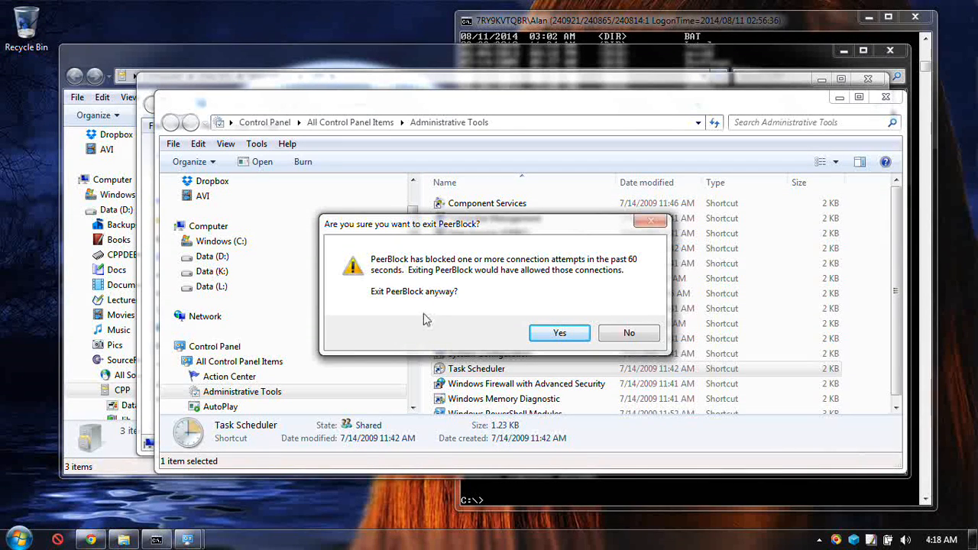
click(628, 334)
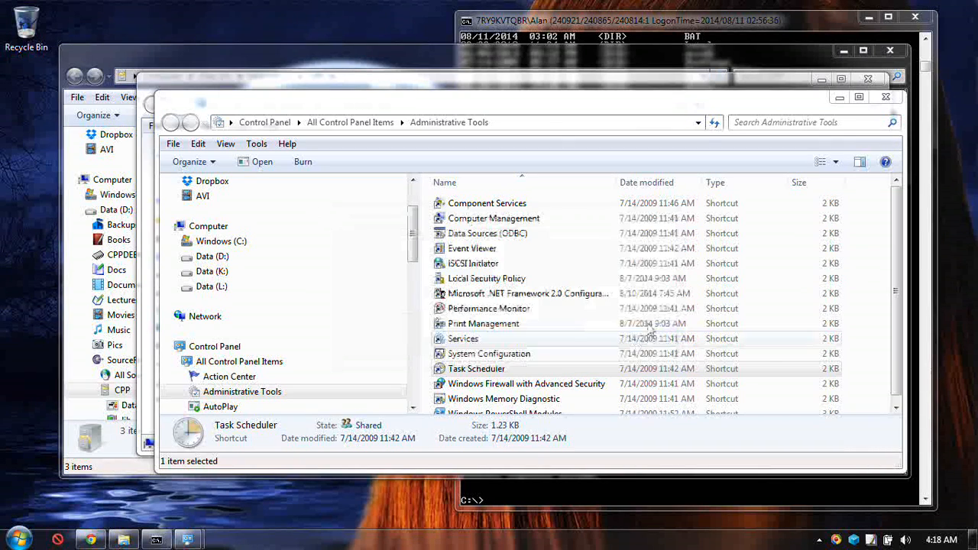
Recheck the PeerBlock connection log, close its window and exit PeerBlock completely.
double_click(854, 541)
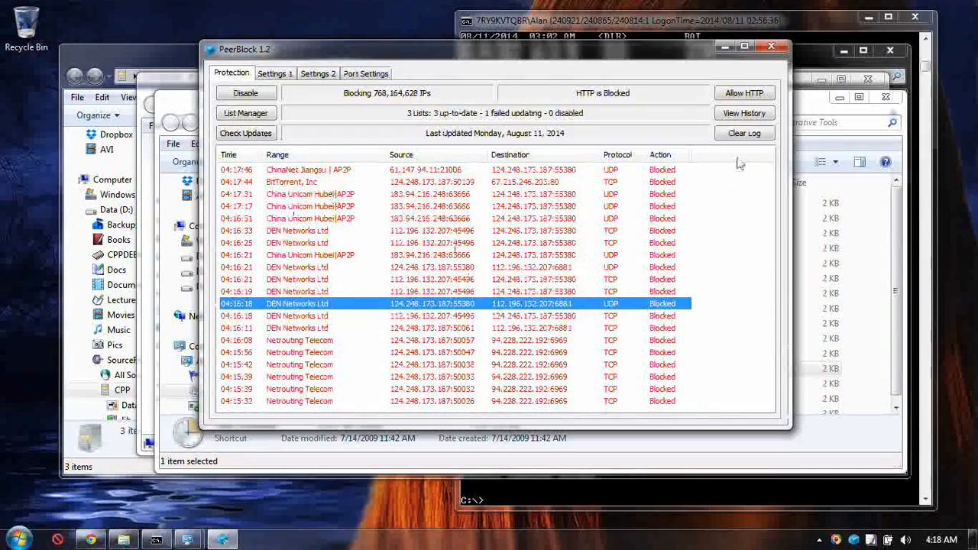
click(771, 48)
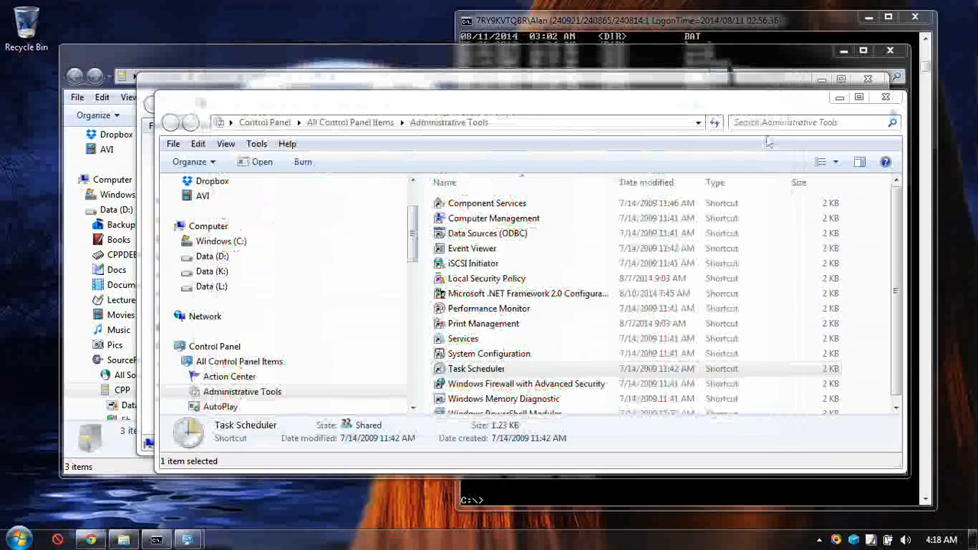
right_click(854, 540)
click(859, 528)
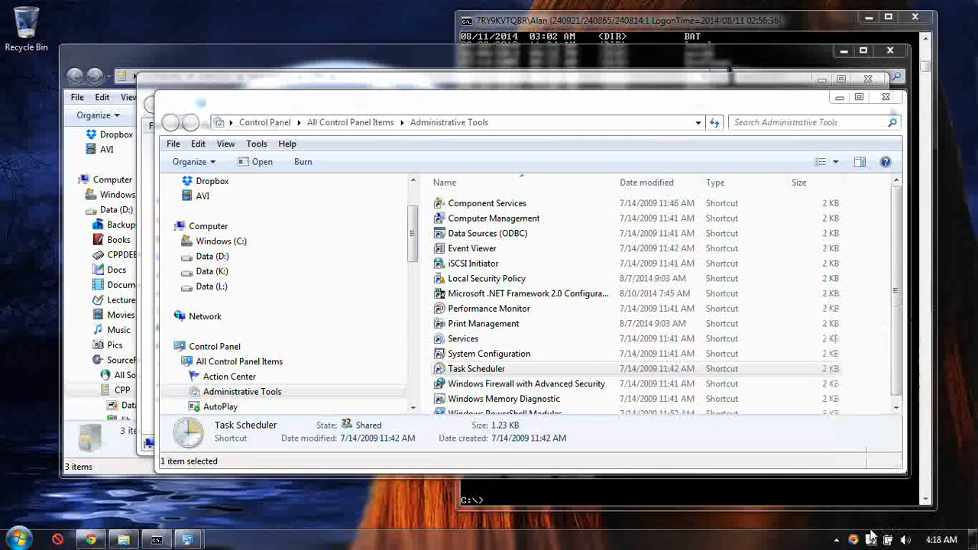
Switch to the command prompt and launch Sysinternals Autoruns with the autoruns command.
click(705, 487)
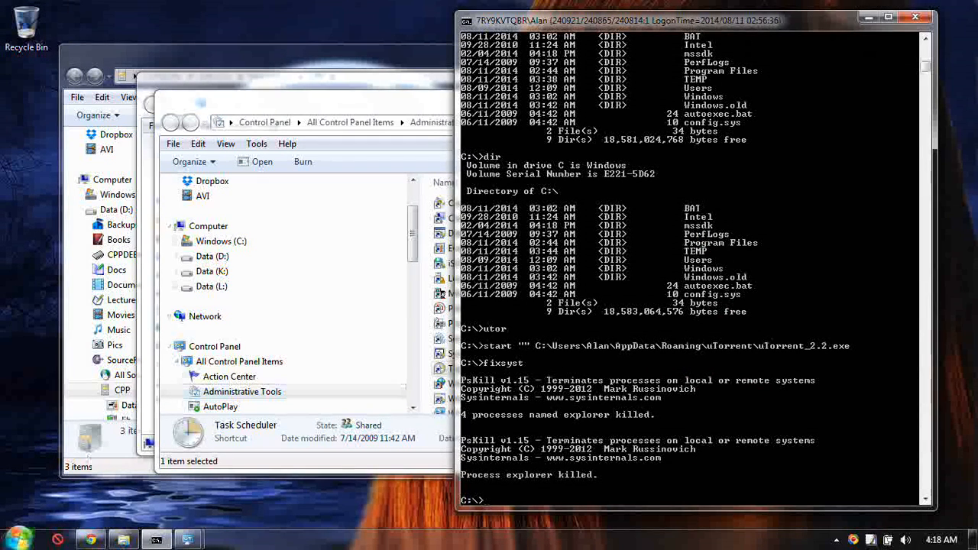
click(18, 539)
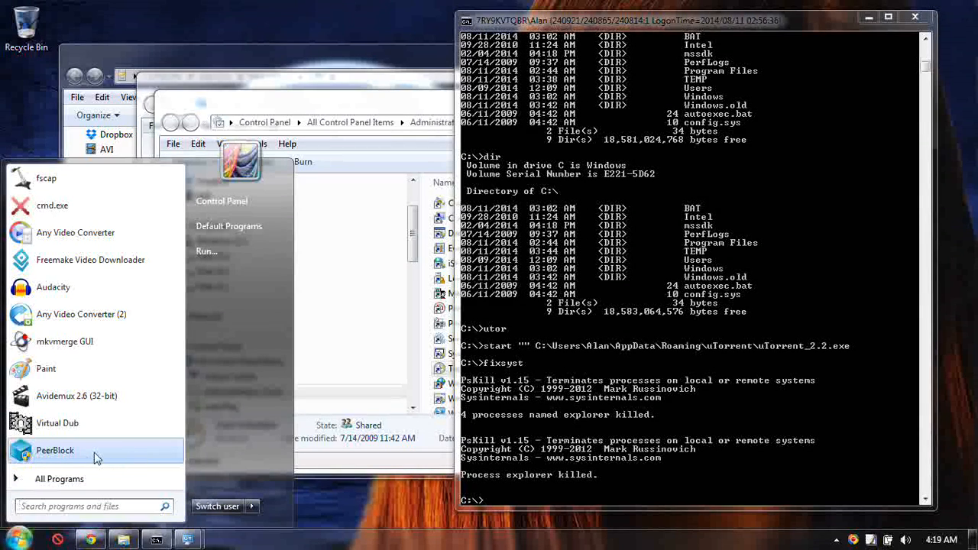
click(660, 405)
text(autoruns)
key(Return)
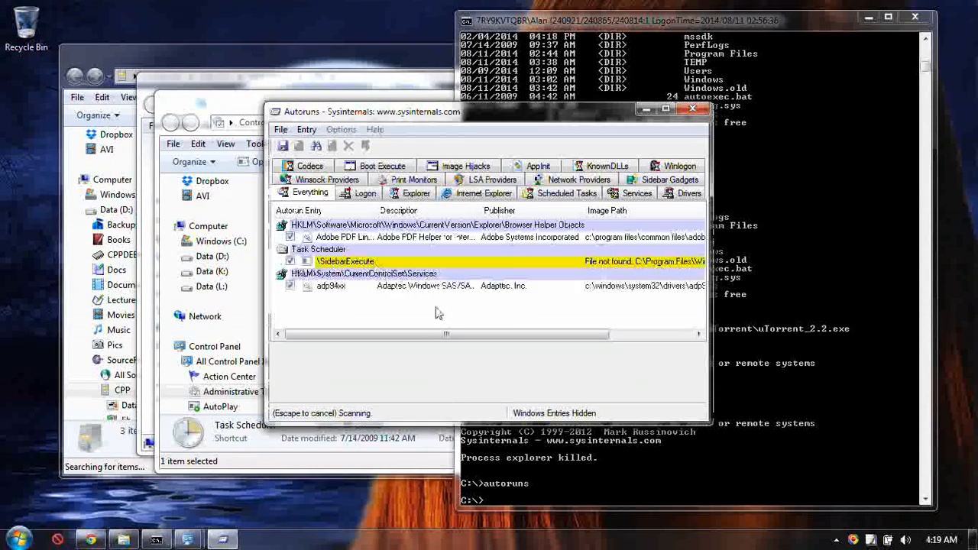
Enlarge the Autoruns window and relaunch the program as administrator so the Standby entry can be changed.
drag(590, 113, 386, 37)
drag(505, 347, 929, 430)
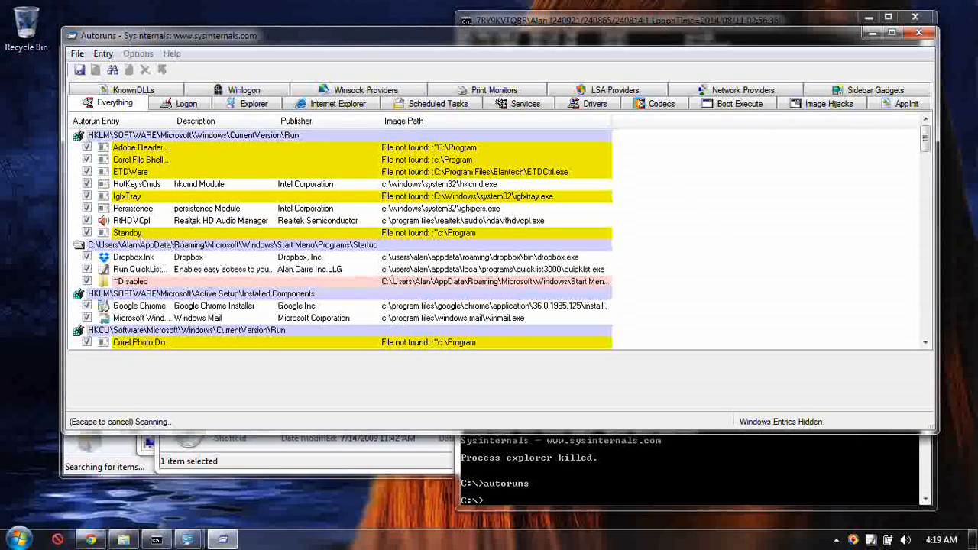
click(86, 233)
click(189, 195)
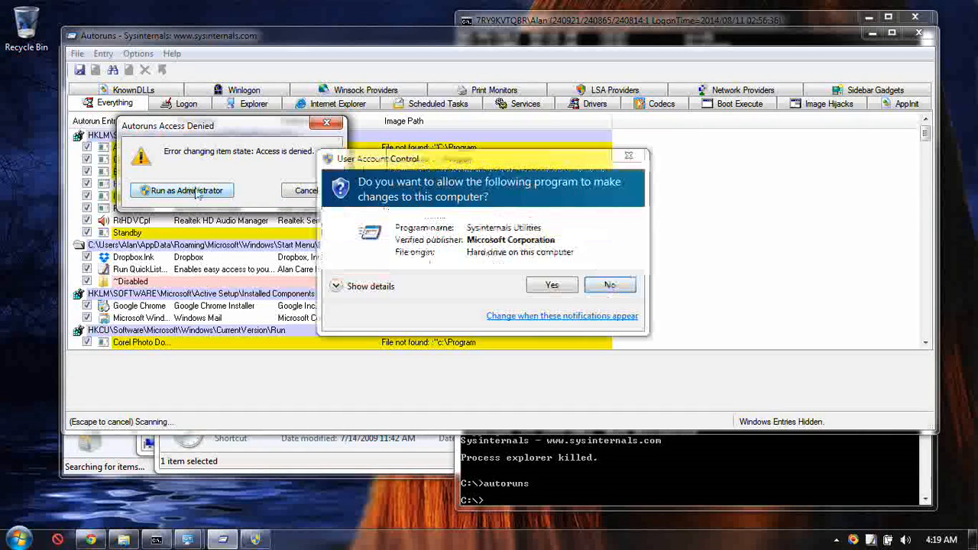
click(555, 283)
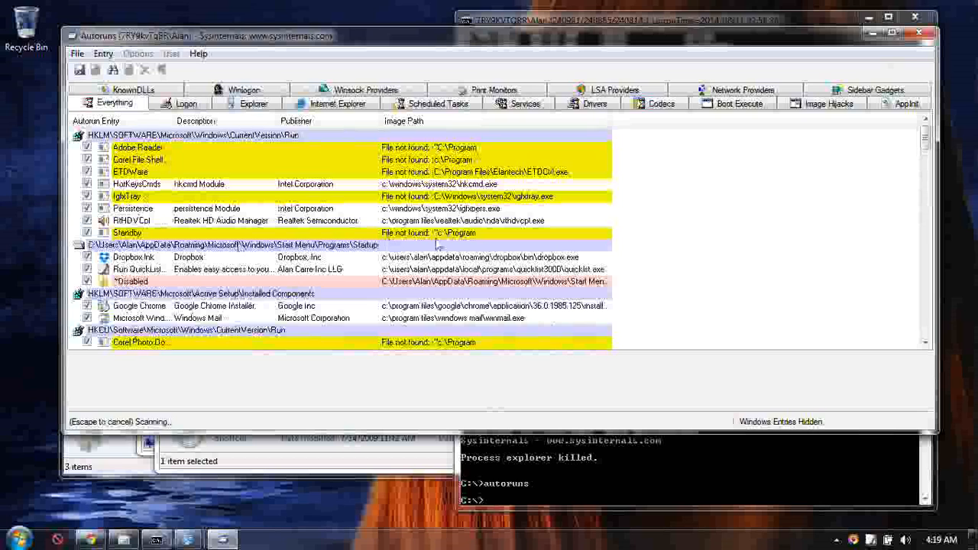
Disable the missing-file Run entries Adobe Reader, Corel File Shell, ETDWare, IgfxTray, Standby and Corel Photo, plus the ~Disabled startup item.
click(86, 233)
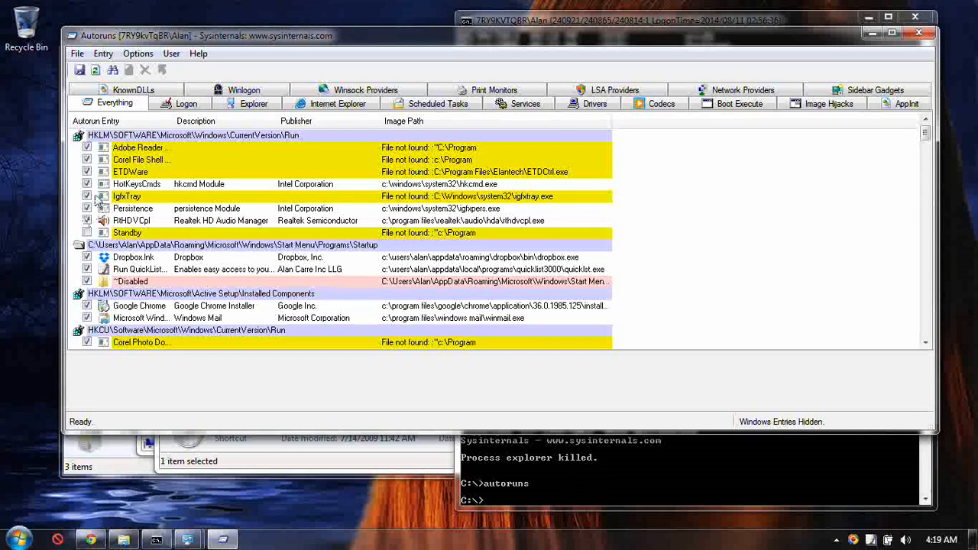
click(86, 149)
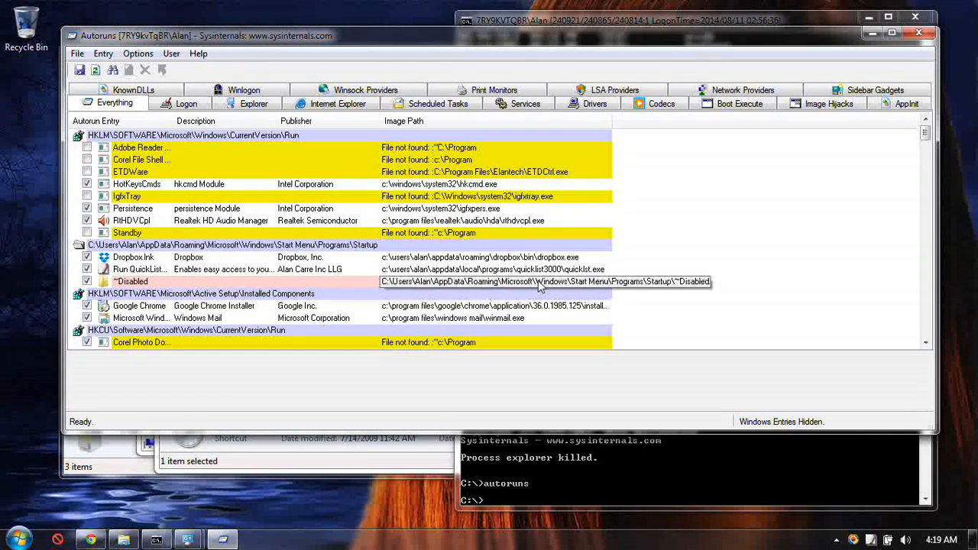
scroll(243, 287, down, 1)
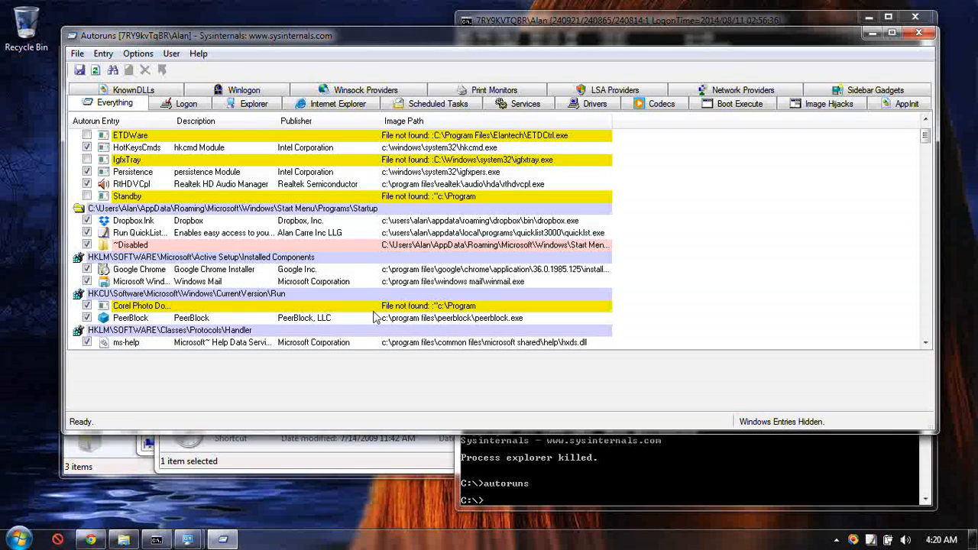
click(87, 305)
click(87, 244)
Review the shell extension entries and disable the missing-file \SidebarExecute entry under Task Scheduler.
scroll(310, 312, down, 5)
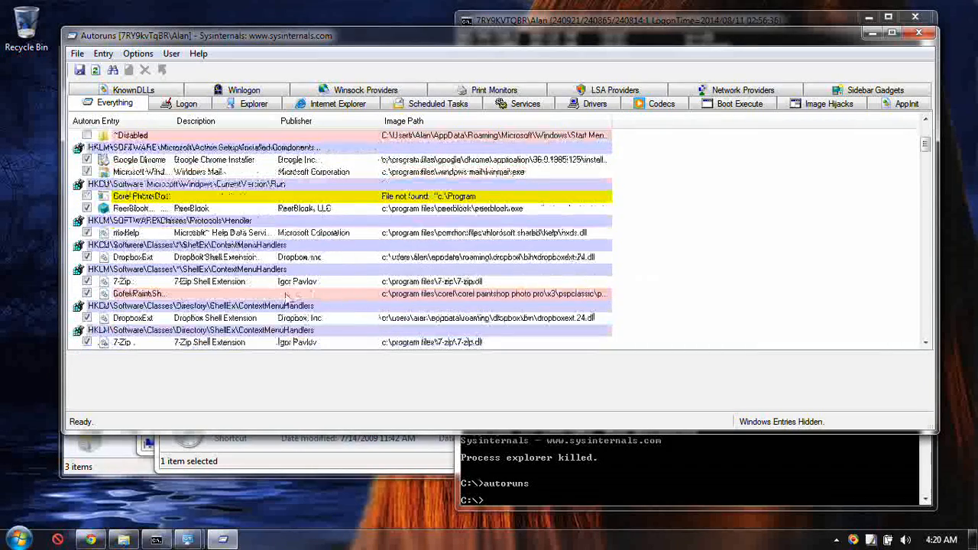
scroll(290, 298, up, 3)
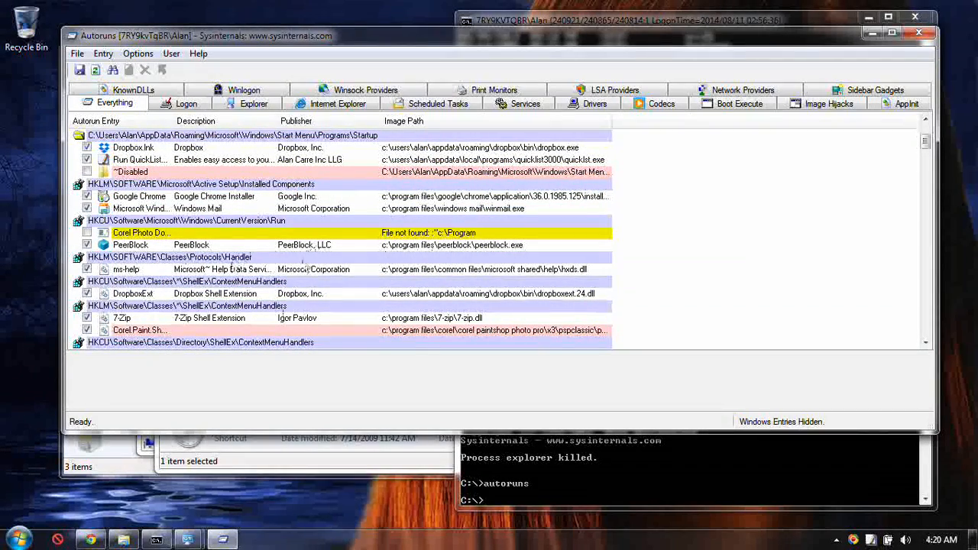
scroll(233, 269, down, 8)
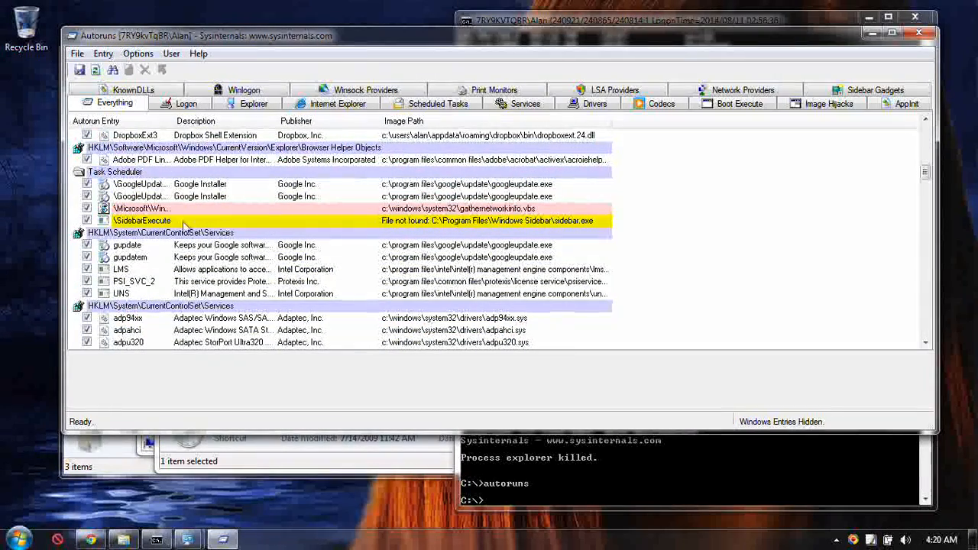
click(87, 220)
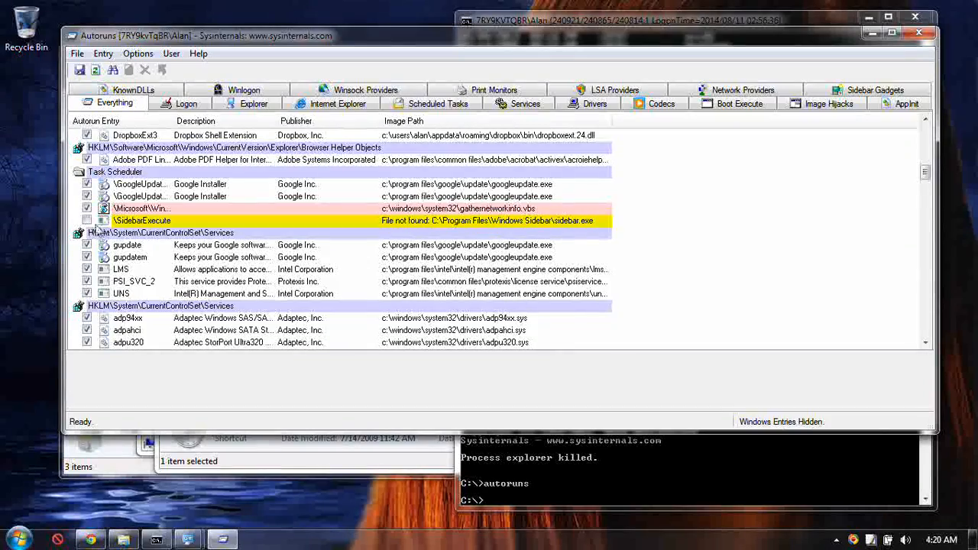
Disable the missing-file driver entries mcdbus and VGPU in the services section.
scroll(325, 237, down, 10)
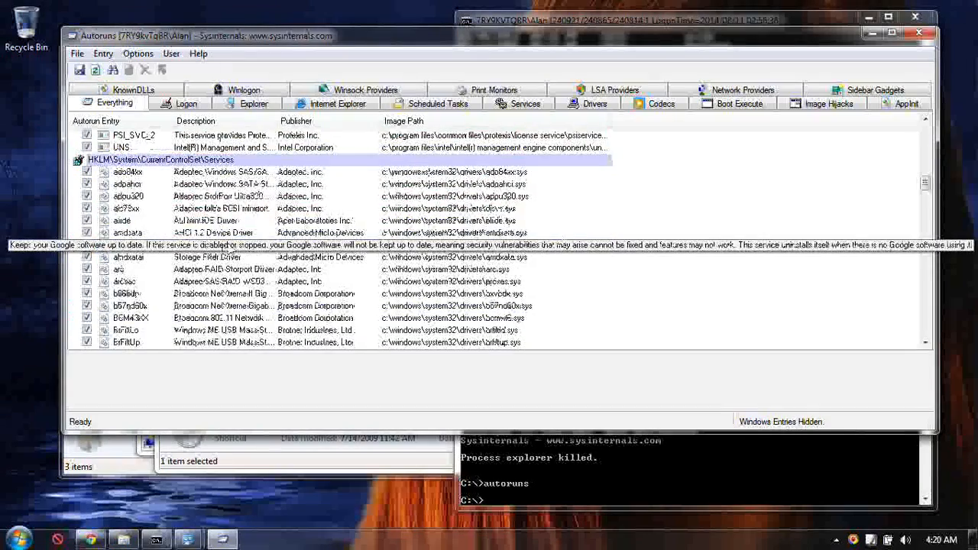
scroll(568, 280, down, 12)
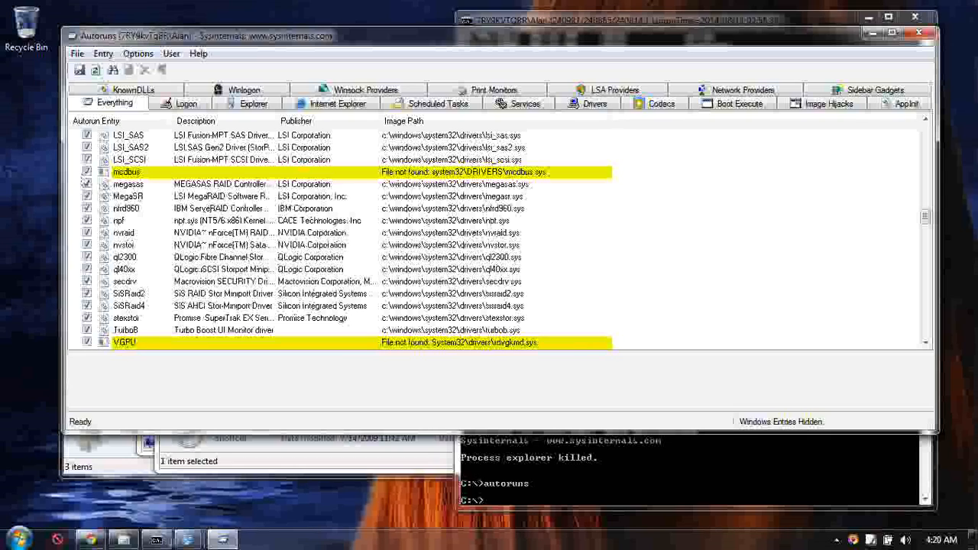
click(86, 172)
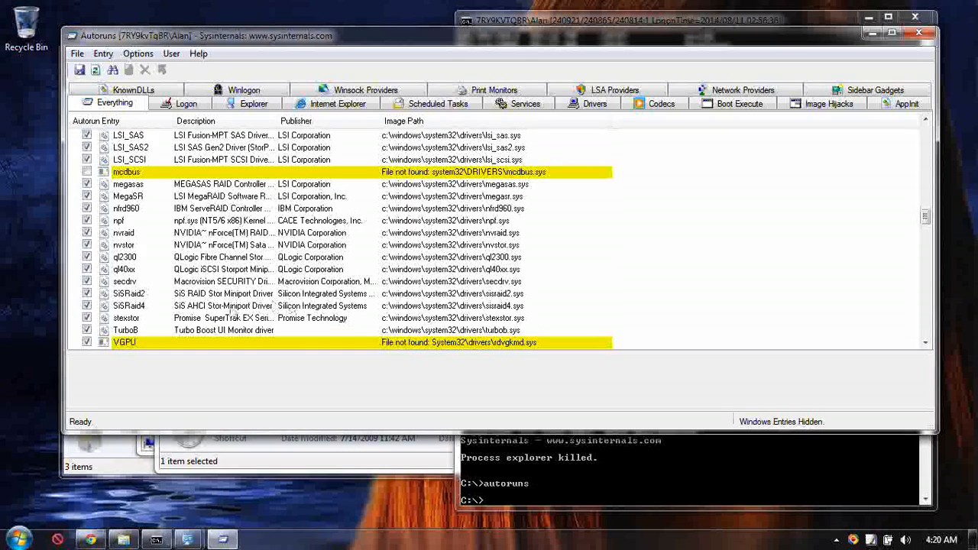
click(86, 343)
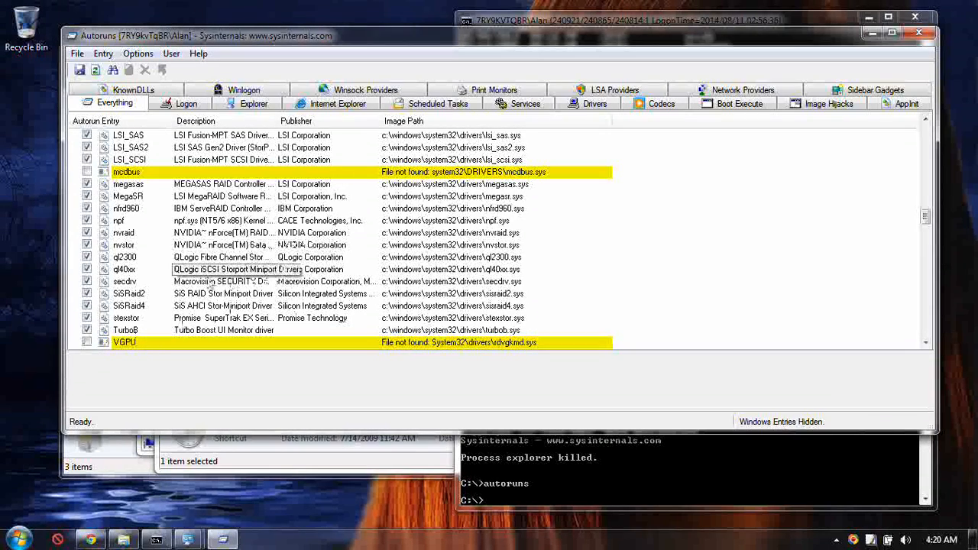
Review the Autoruns list back up to the HKLM Run entries and close Autoruns.
scroll(330, 273, up, 10)
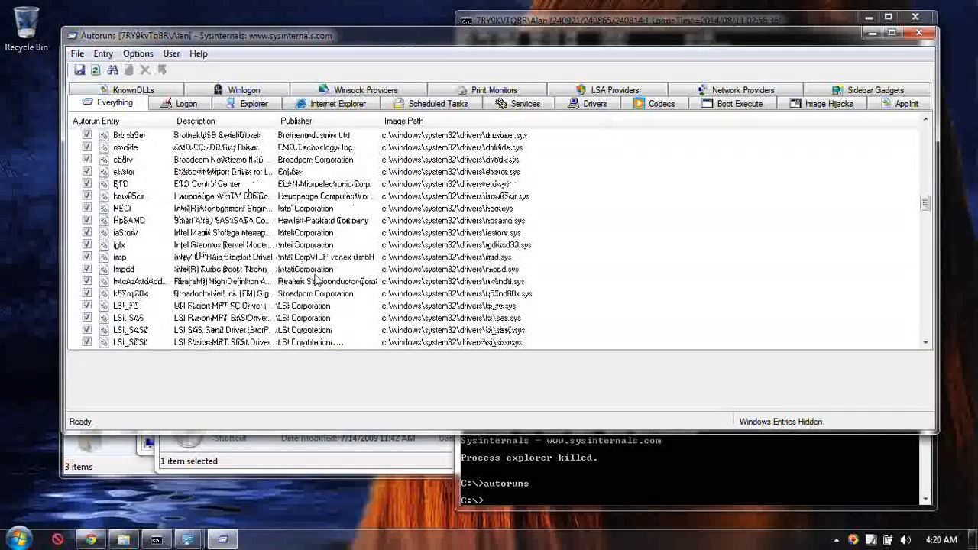
scroll(286, 271, up, 10)
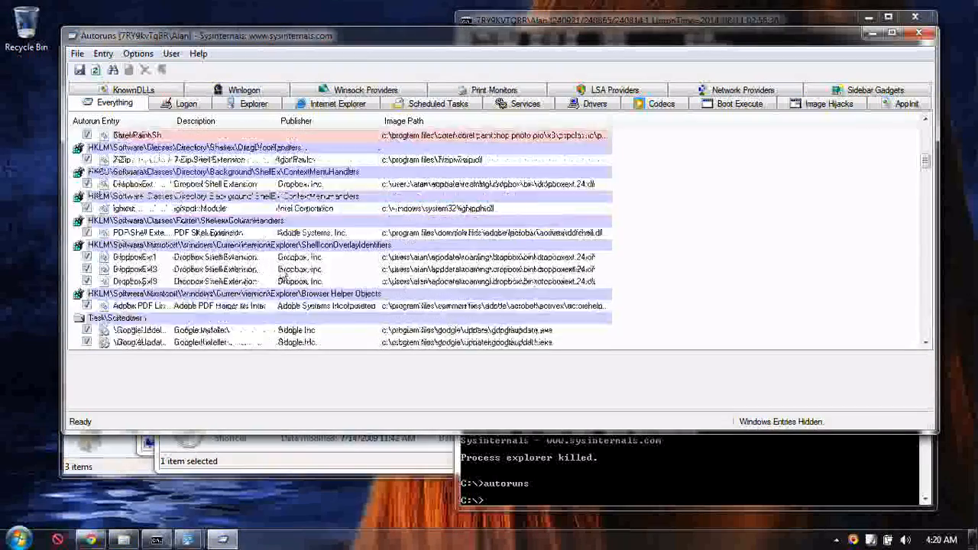
scroll(283, 271, up, 3)
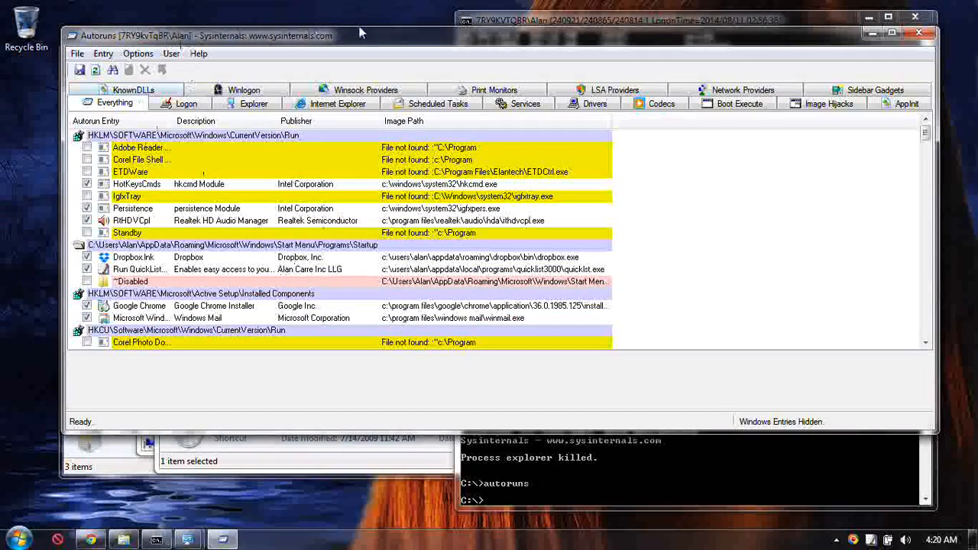
drag(240, 44, 238, 102)
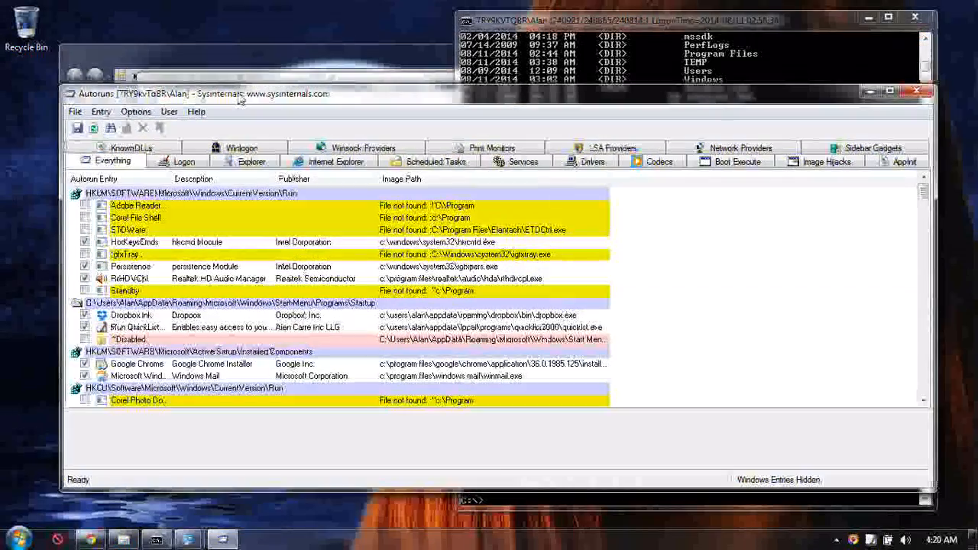
click(916, 92)
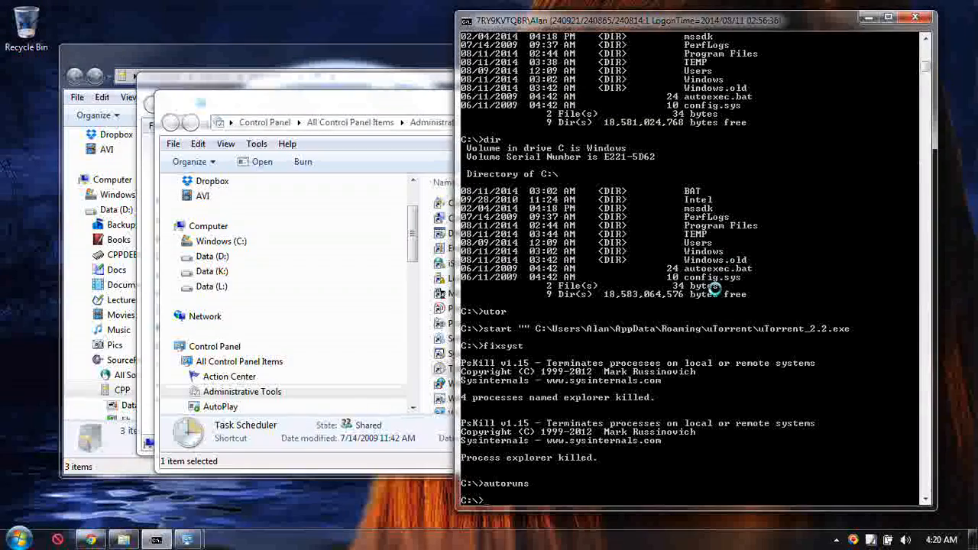
In the command prompt, run utils, change to the Nirsoft folder and list its contents with dir.
text(utils)
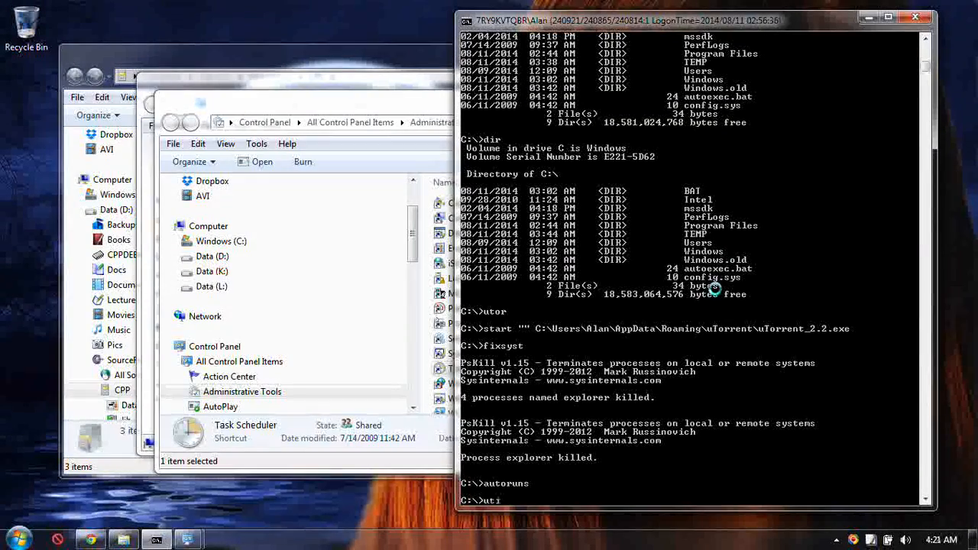
key(Return)
text(cd ni)
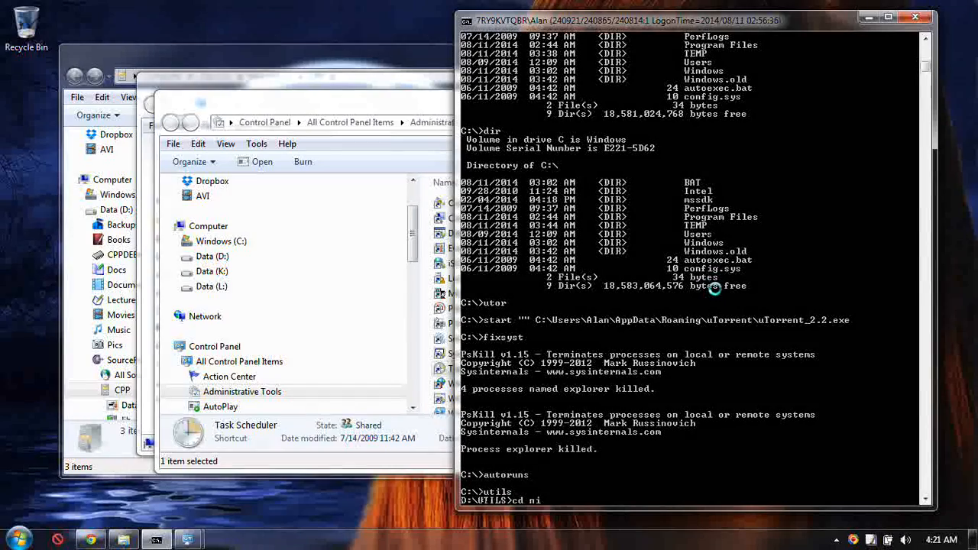
key(Return)
key(Return)
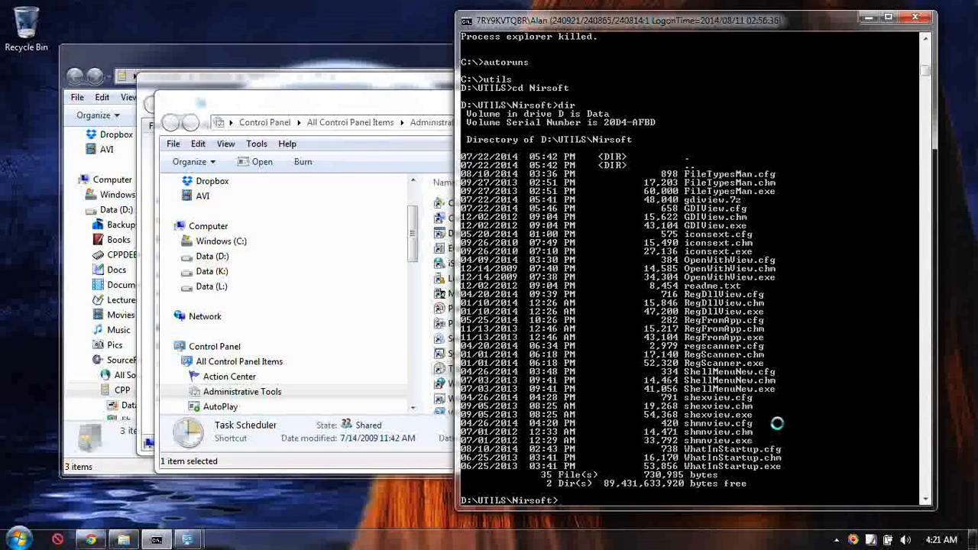
Launch WhatInStartup.exe from the Nirsoft folder and allow it to run.
text(w)
key(Tab)
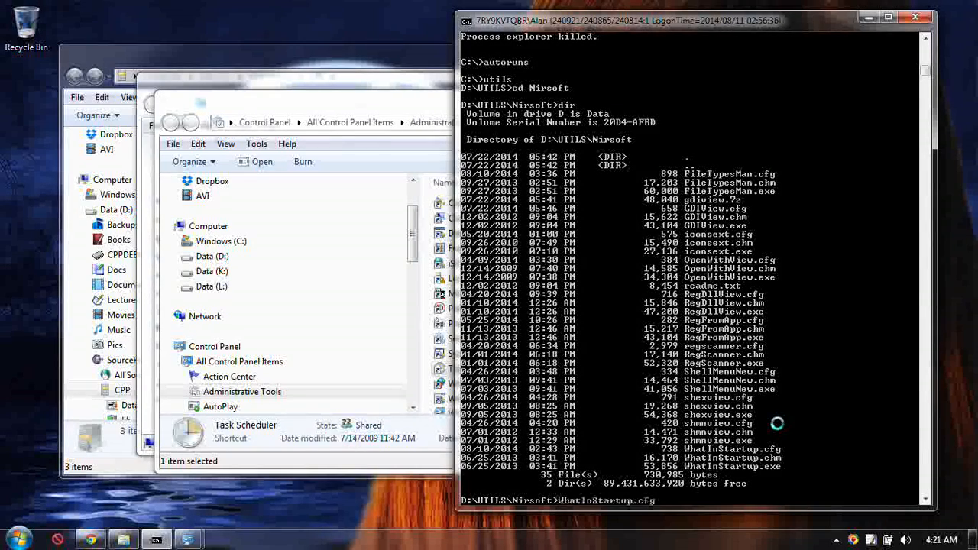
key(Return)
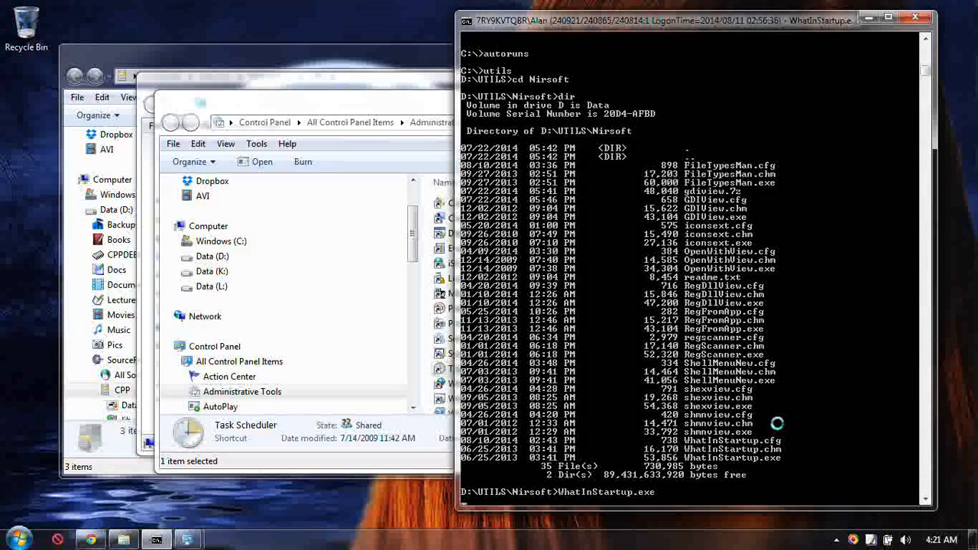
click(758, 282)
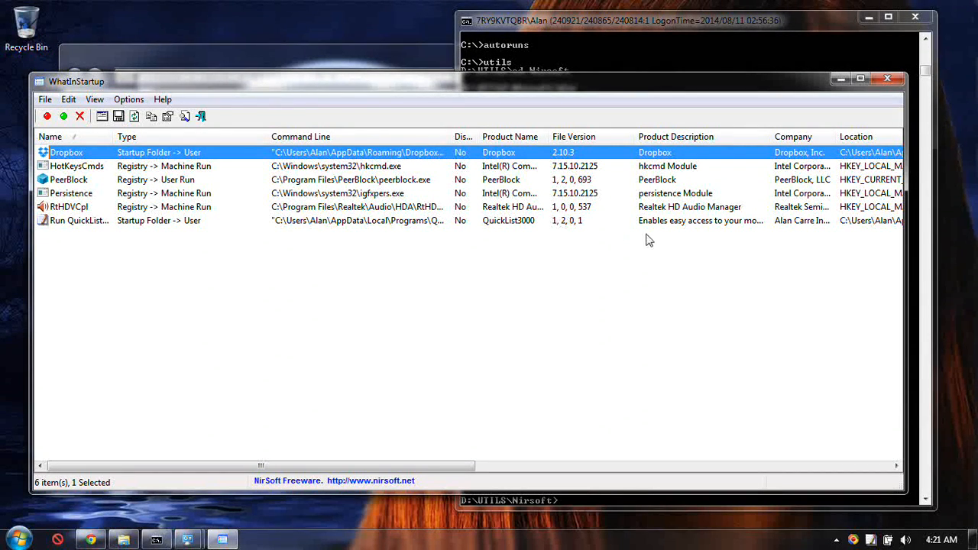
Inspect the QuickList and PeerBlock startup items and their Disabled column, and close WhatInStartup.
click(161, 222)
click(193, 181)
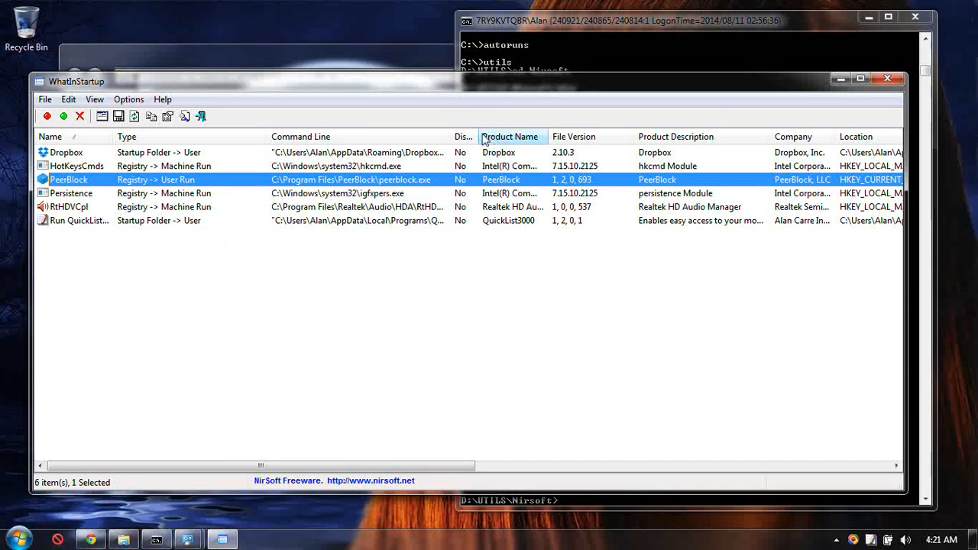
drag(479, 137, 516, 138)
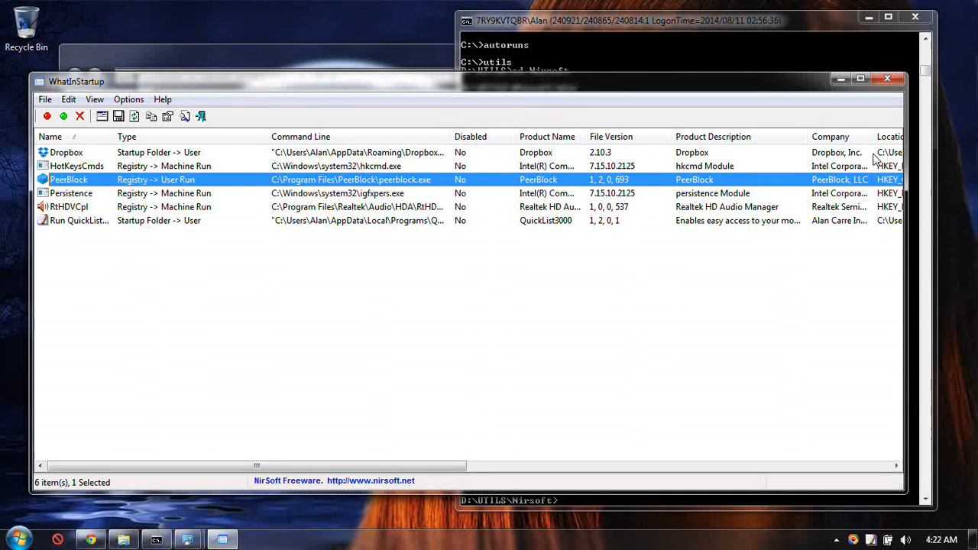
click(887, 79)
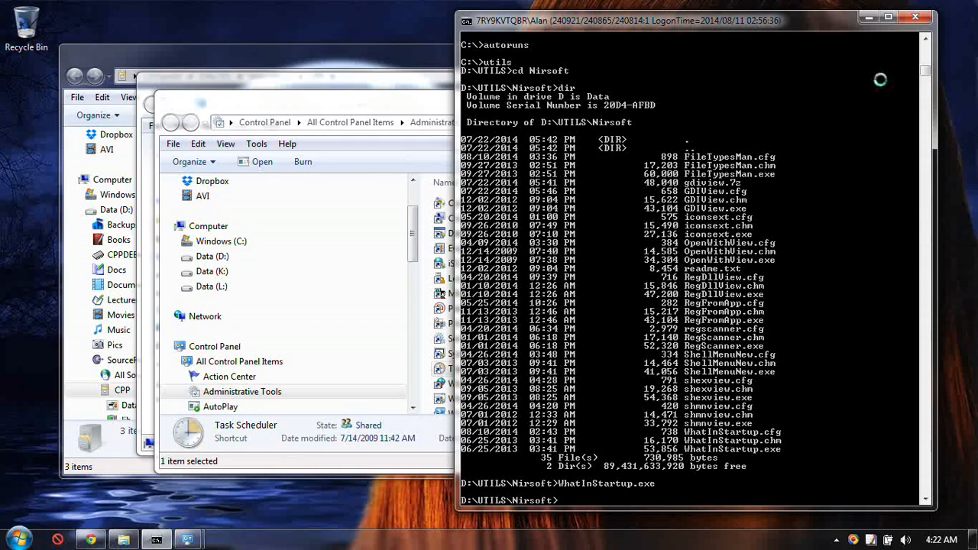
Open Services from the Administrative Tools window and allow the Microsoft Management Console to run.
click(362, 106)
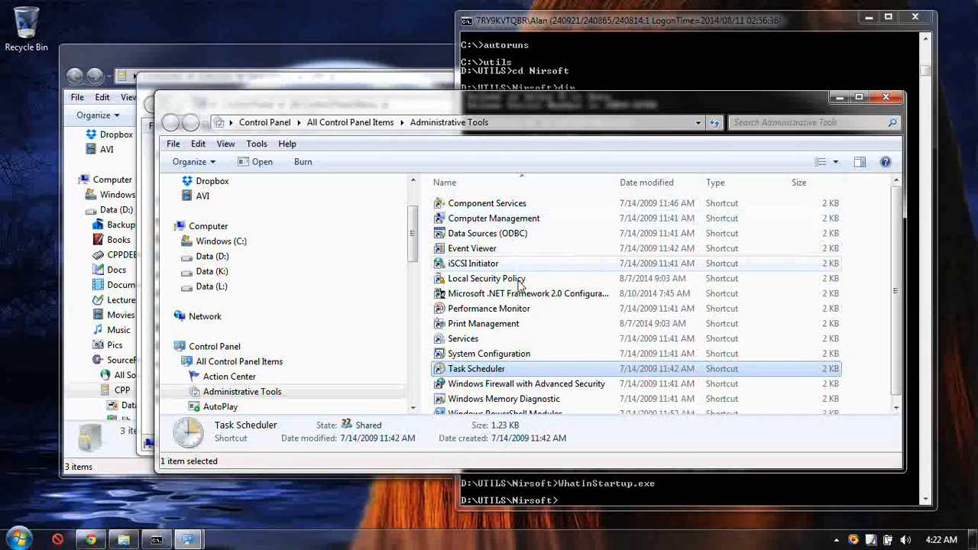
double_click(506, 341)
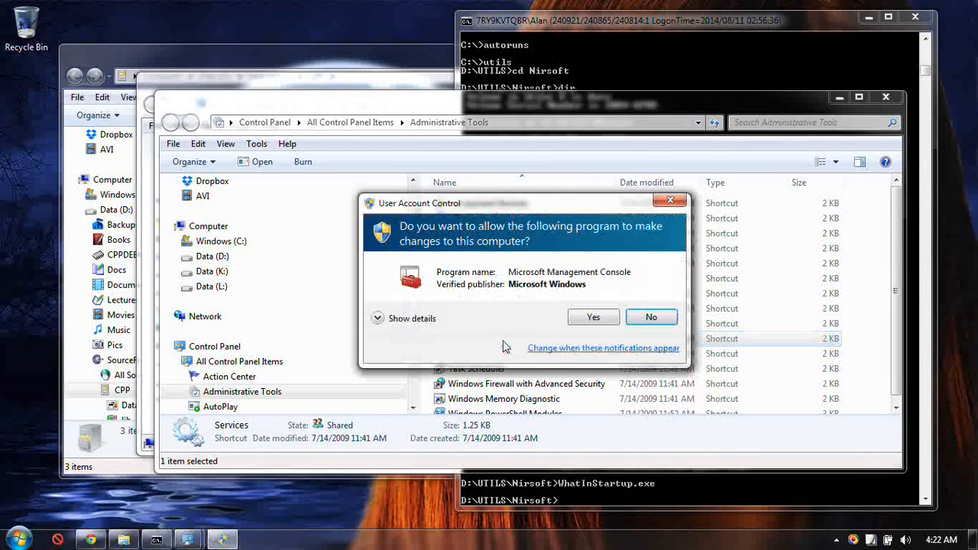
click(588, 321)
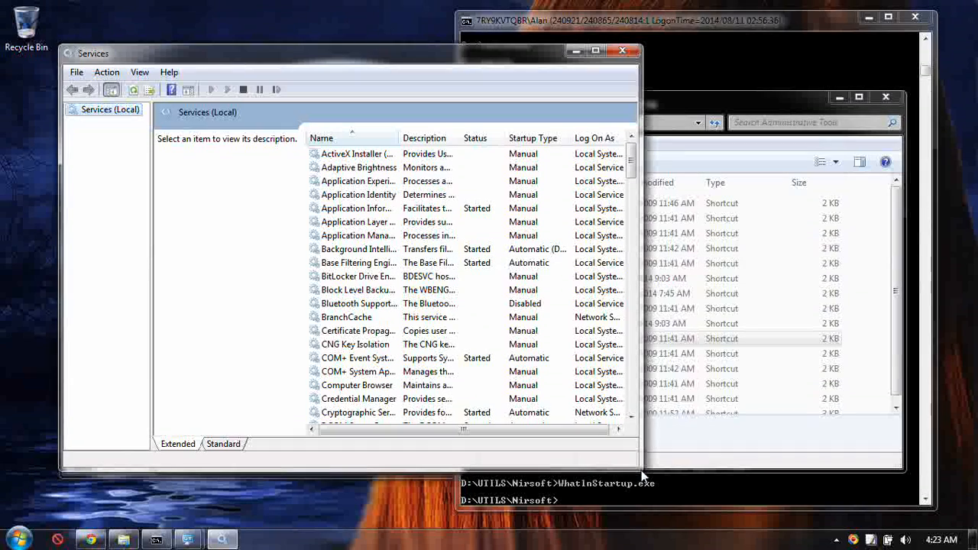
Enlarge the Services window, widen the Name column and view the Application Information service's description.
drag(642, 475, 848, 486)
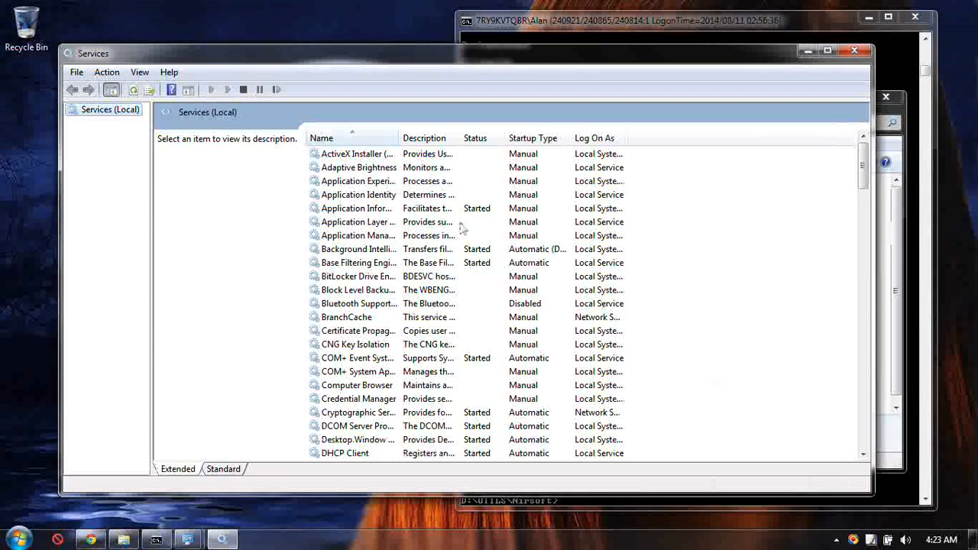
drag(399, 143, 499, 145)
click(379, 209)
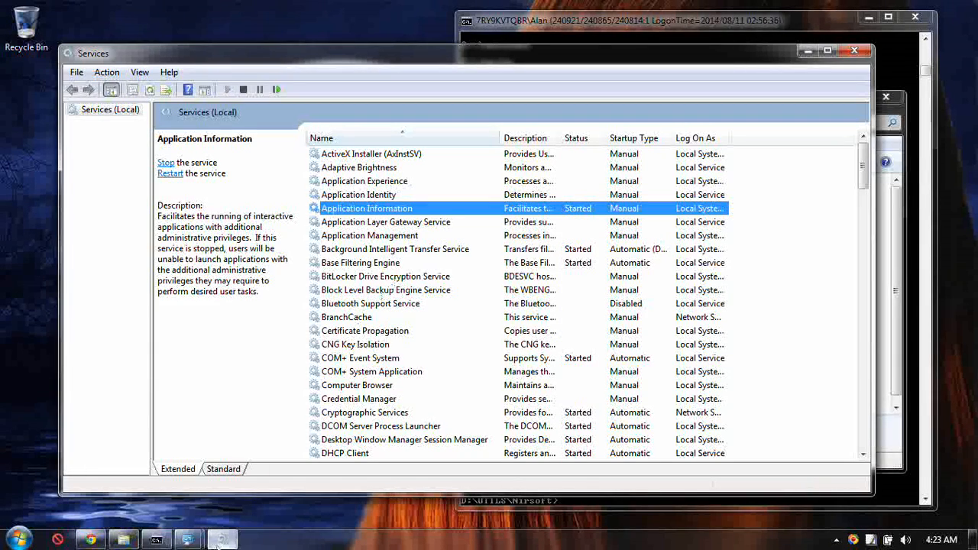
Open System from the Control Panel window, open the advanced system settings and allow the program to run.
mouse_move(189, 539)
click(276, 489)
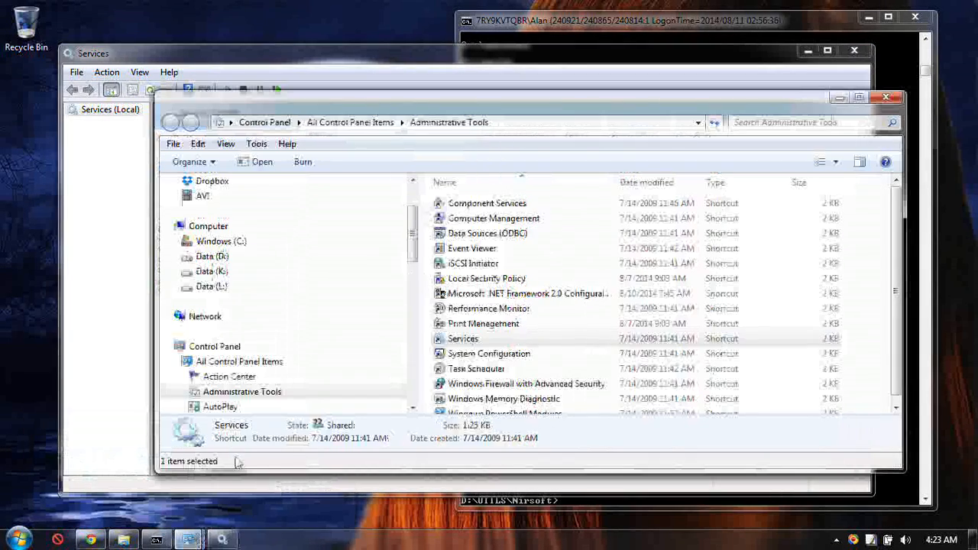
click(130, 493)
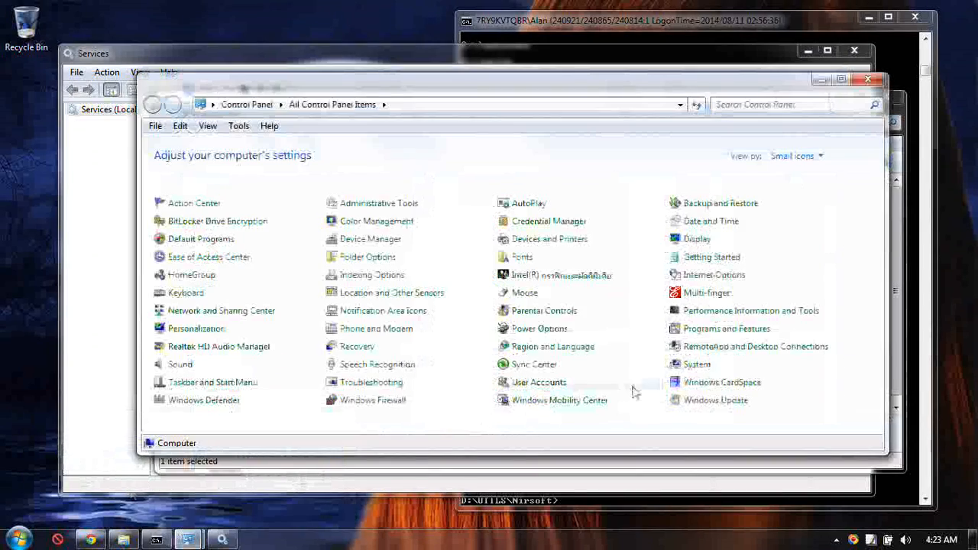
click(699, 366)
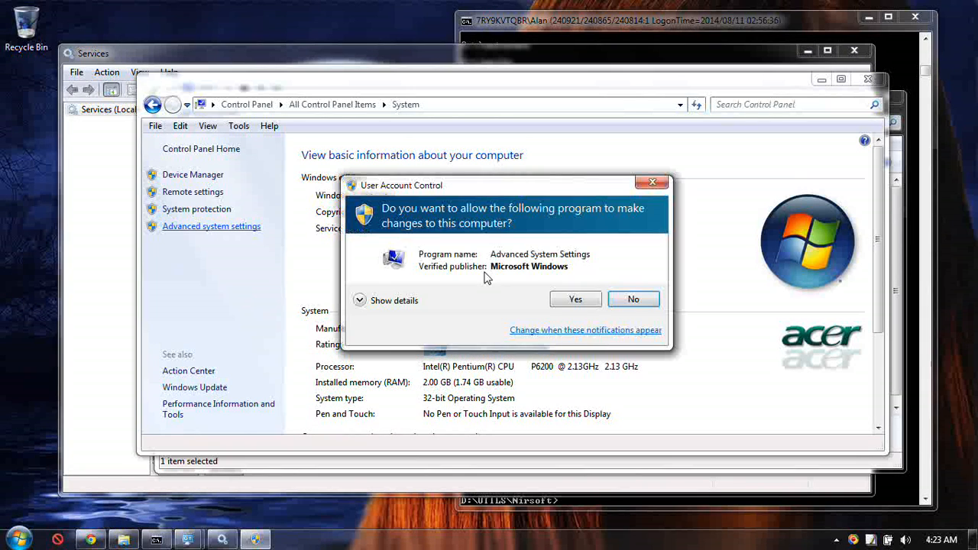
click(569, 304)
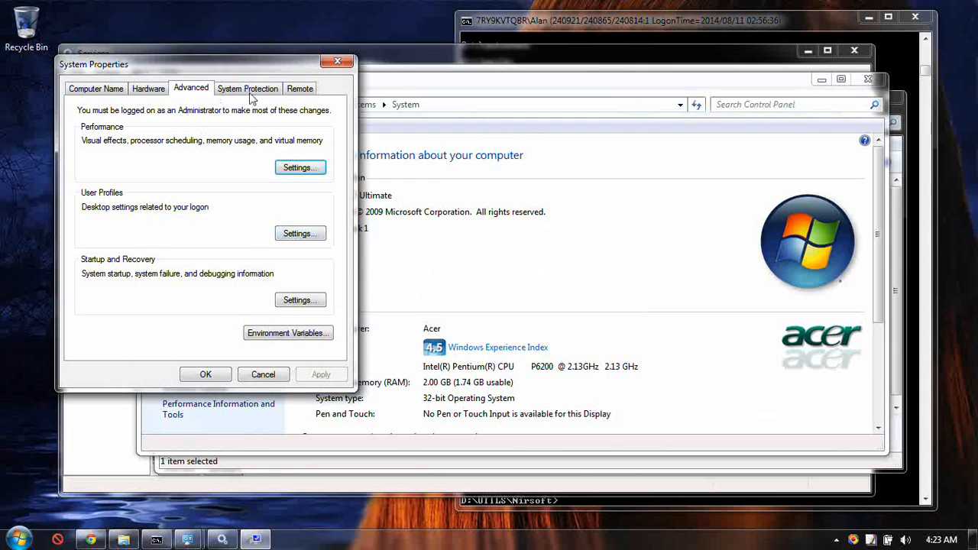
Check the System Protection settings, dismiss the error, cancel System Properties and close the System window.
click(256, 90)
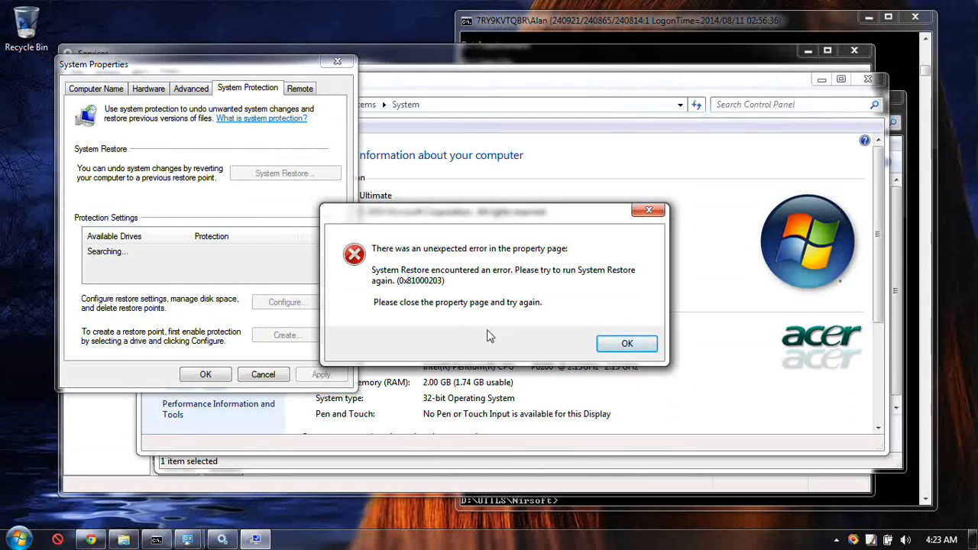
click(627, 345)
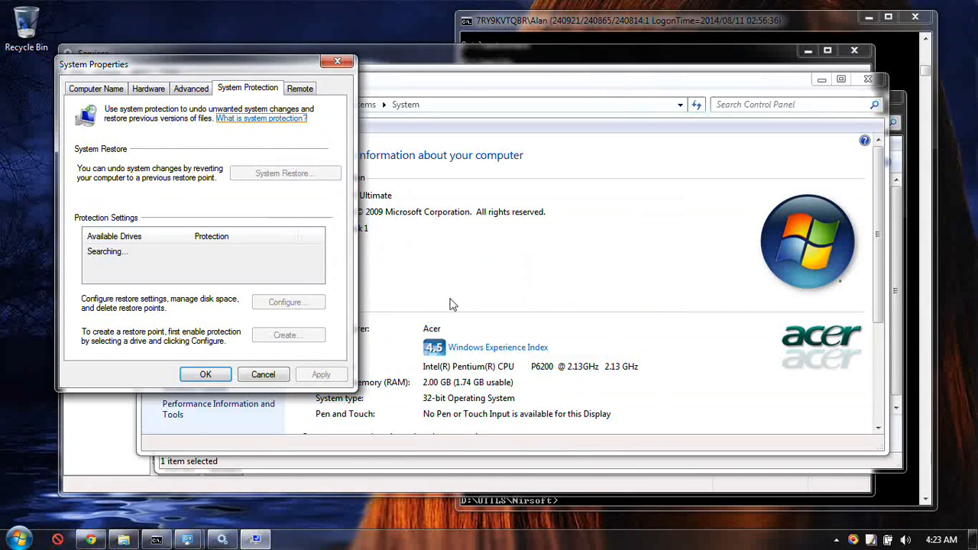
click(266, 375)
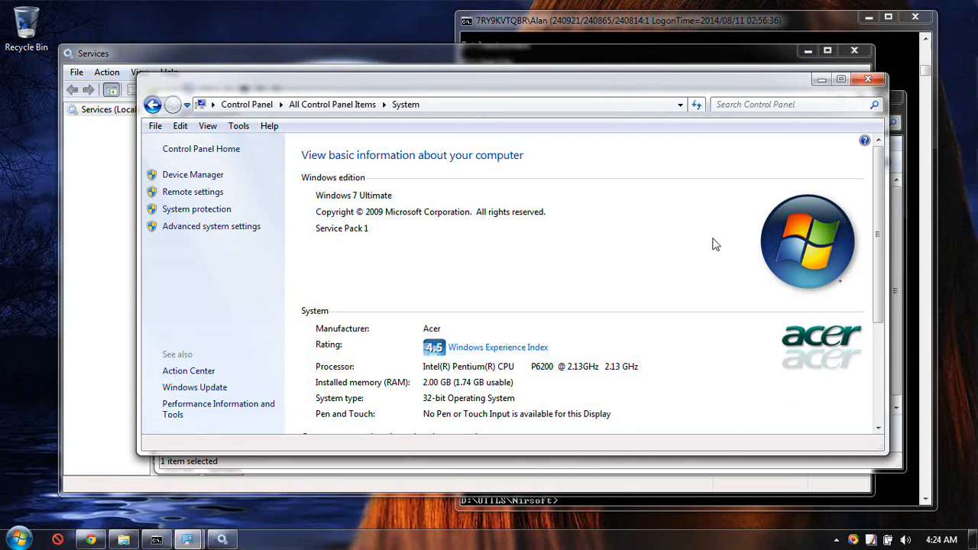
click(877, 80)
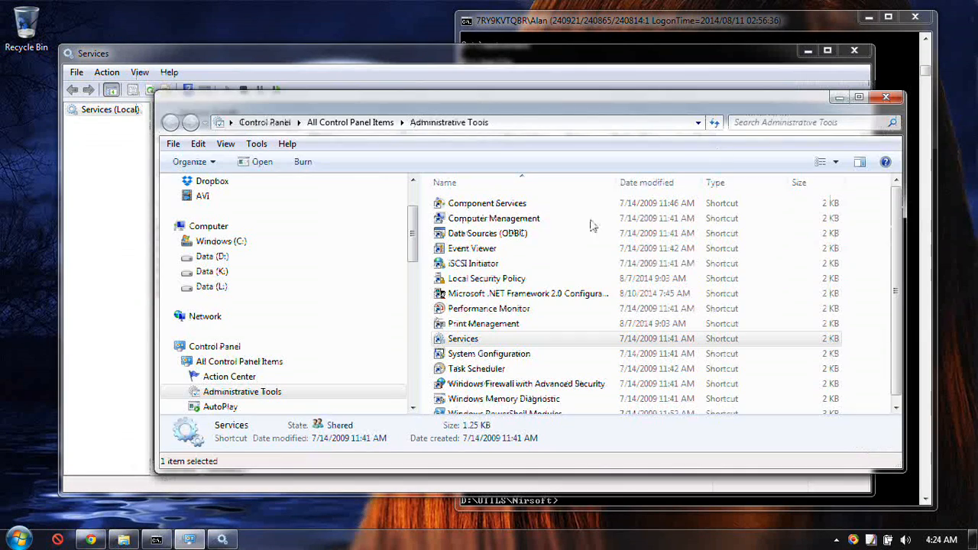
Return to the Services window, jump to the services starting with W and view the Windows Connect Now - Config Registrar description.
click(408, 52)
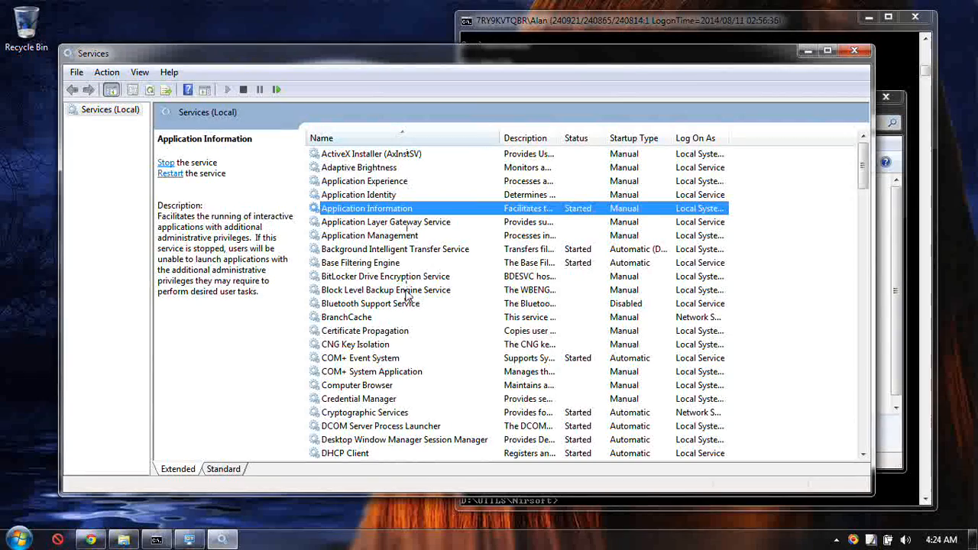
key(w)
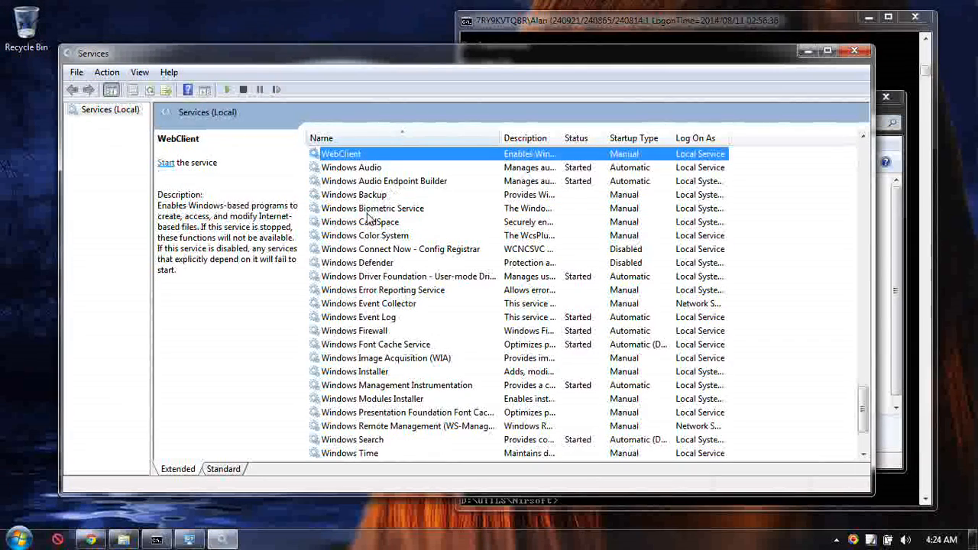
click(473, 250)
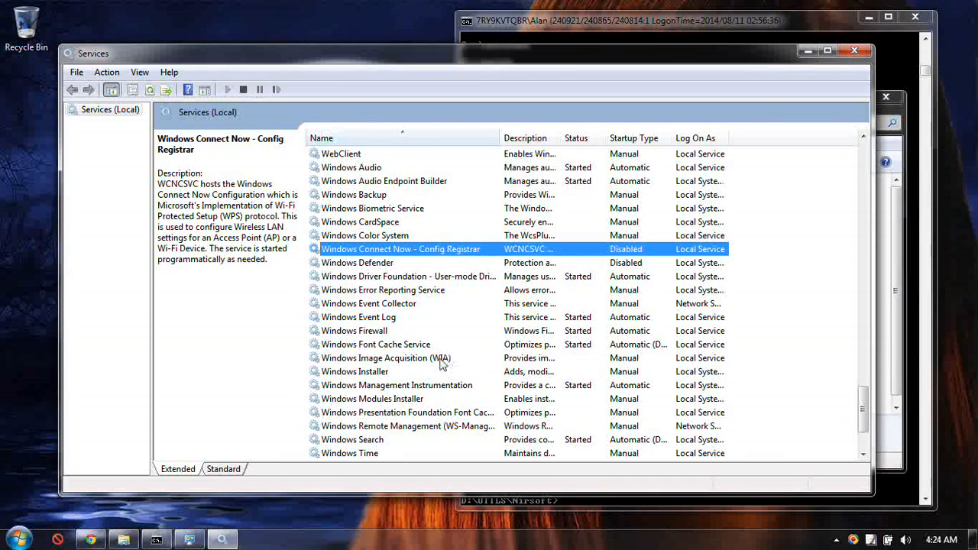
scroll(436, 324, down, 2)
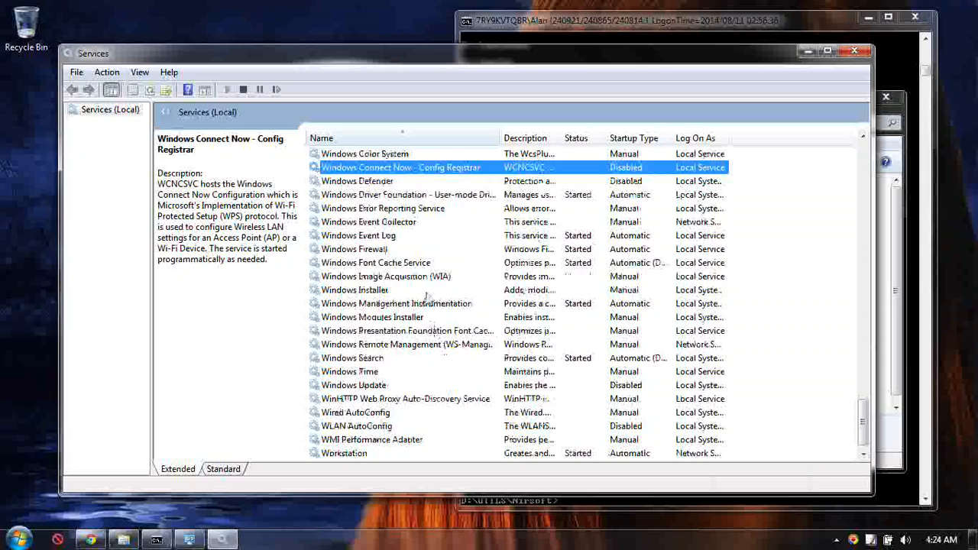
scroll(459, 293, down, 1)
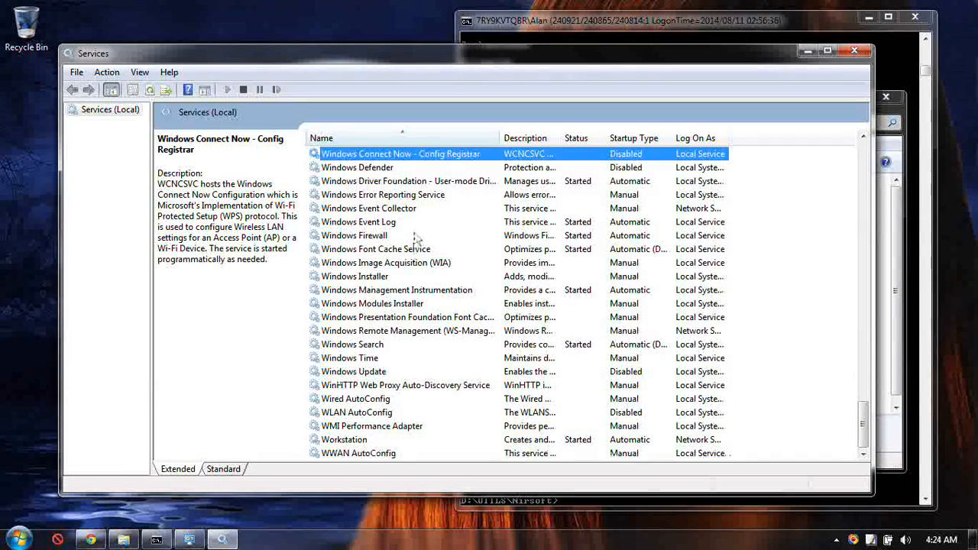
Look back through the services list and view the description of the Microsoft Software Shadow Copy Provider service.
scroll(422, 281, up, 2)
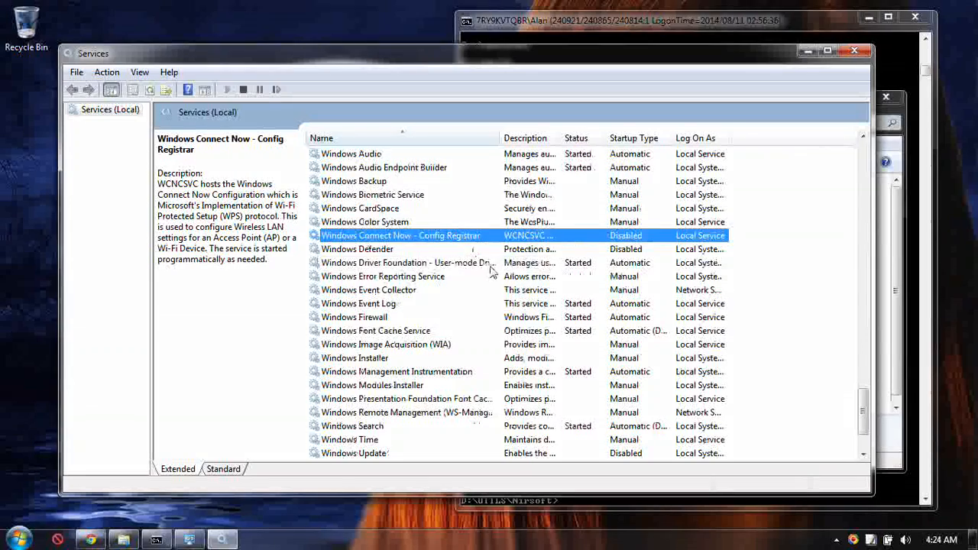
scroll(445, 228, up, 1)
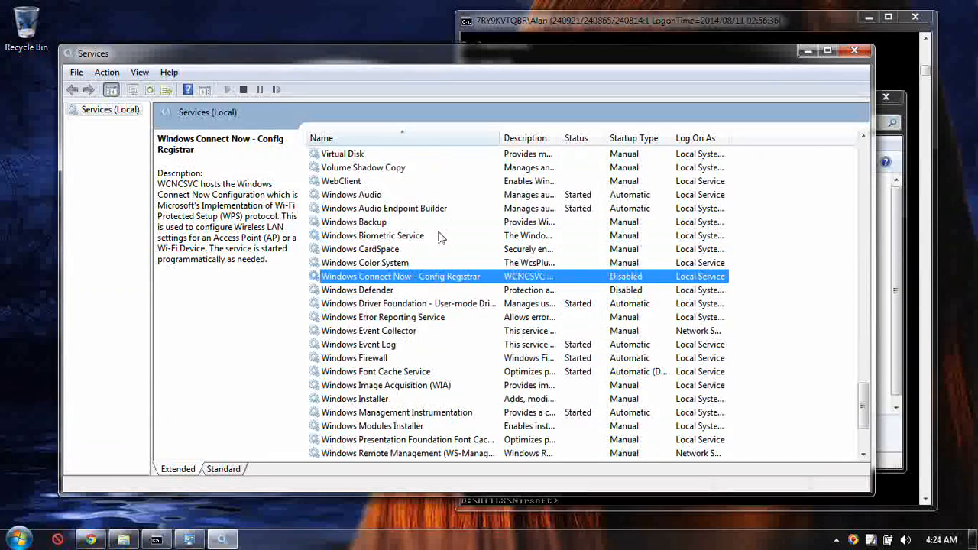
scroll(436, 269, up, 2)
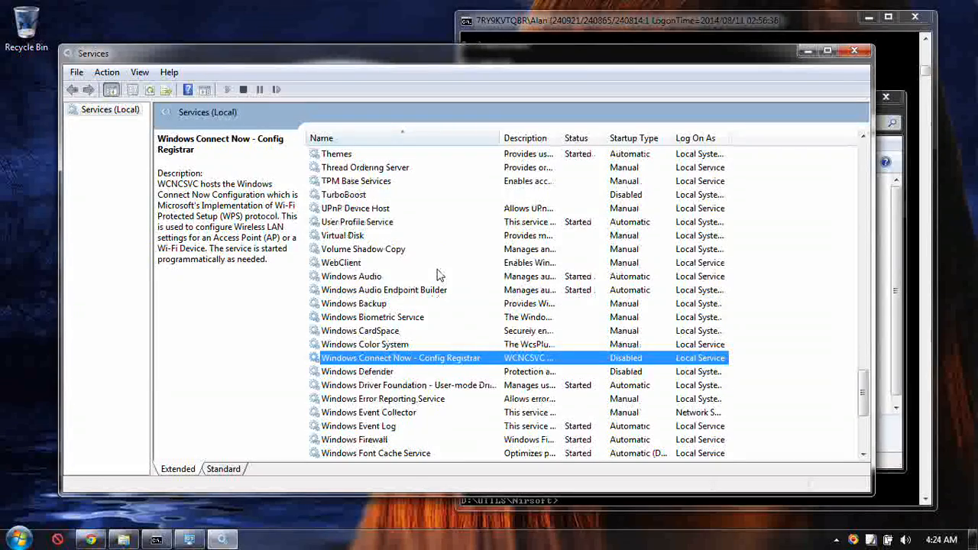
scroll(439, 275, down, 1)
scroll(409, 277, up, 4)
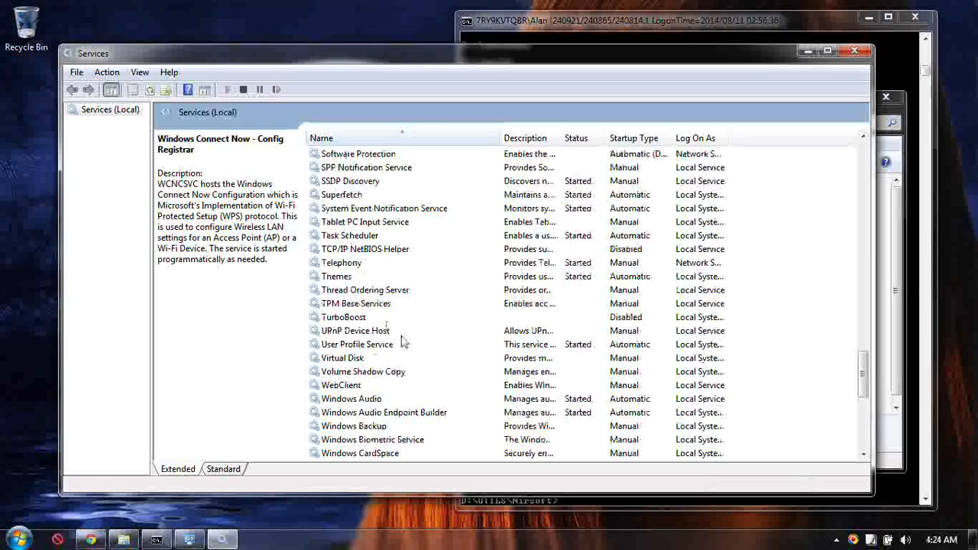
scroll(426, 260, up, 2)
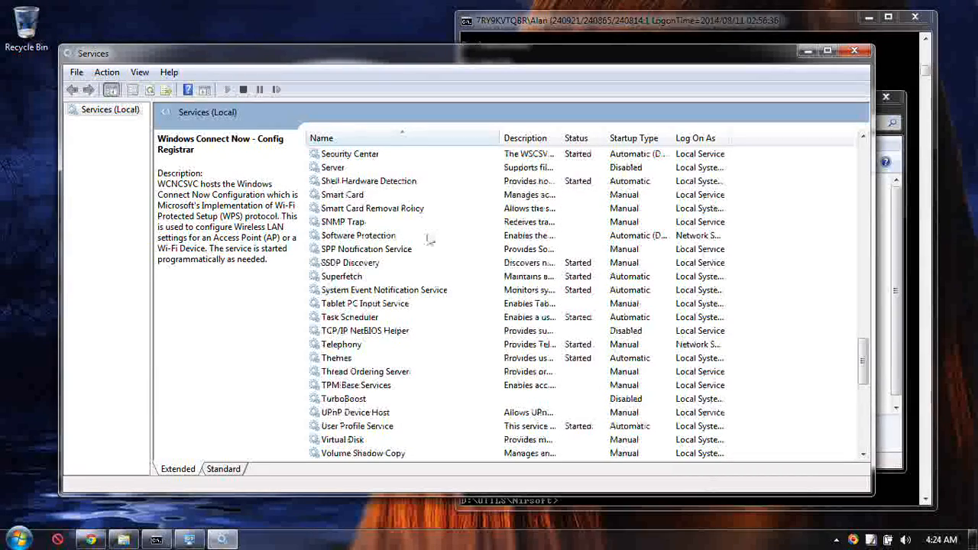
scroll(447, 268, up, 3)
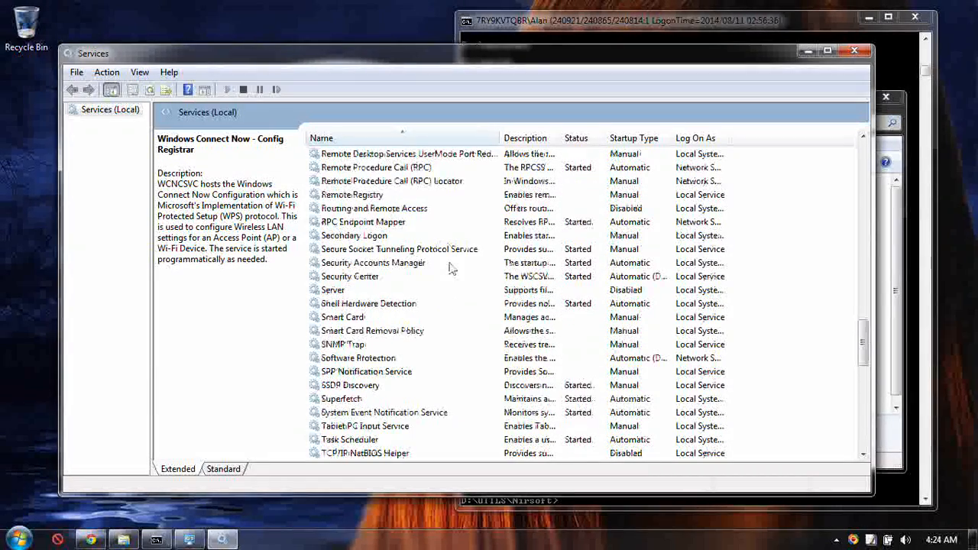
scroll(425, 240, up, 4)
scroll(447, 252, up, 4)
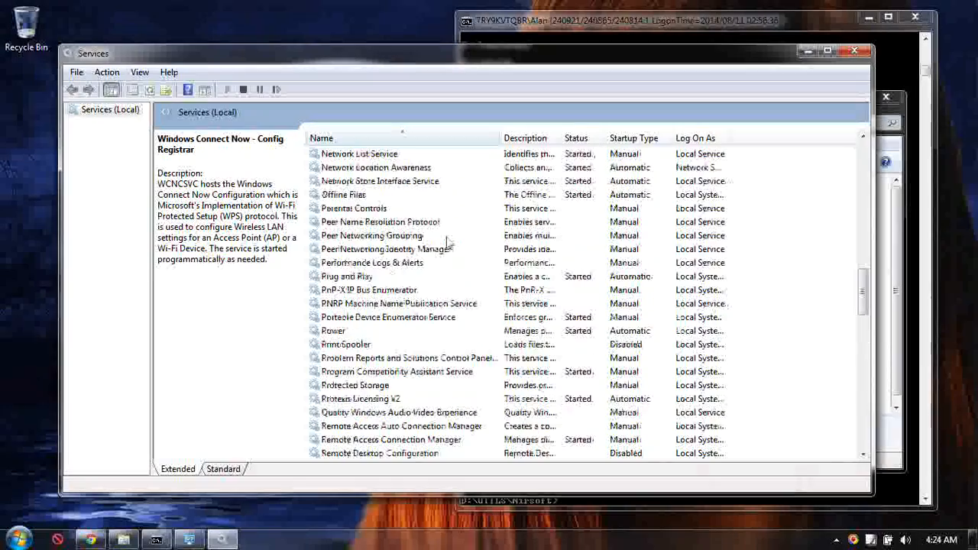
scroll(451, 264, up, 9)
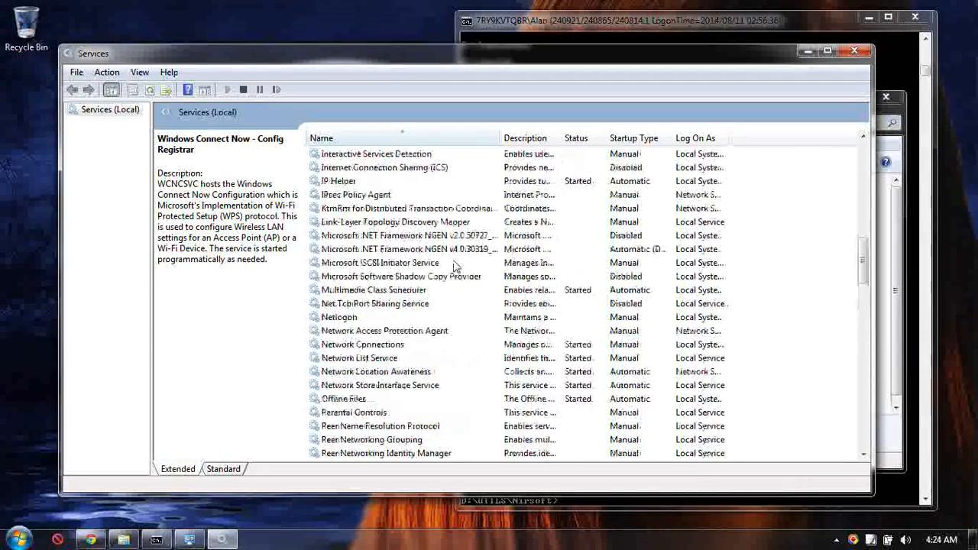
scroll(455, 265, down, 2)
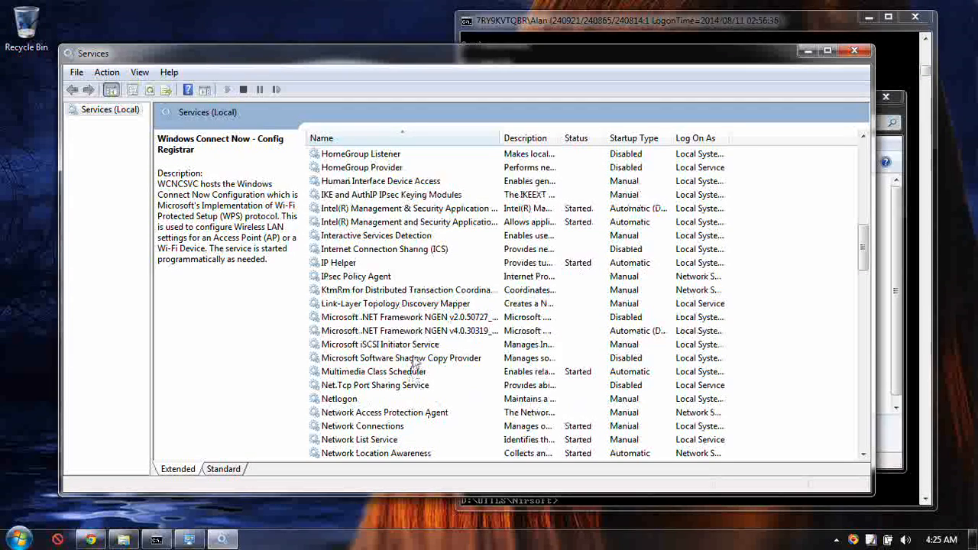
click(399, 358)
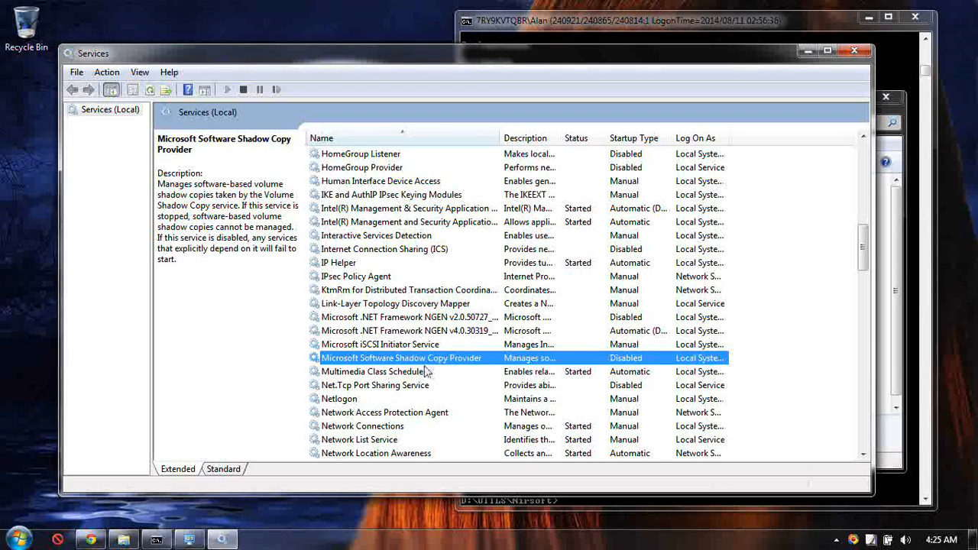
Examine the status and startup type of the services listed between Microsoft Software Shadow Copy Provider and WWAN AutoConfig.
scroll(431, 372, down, 1)
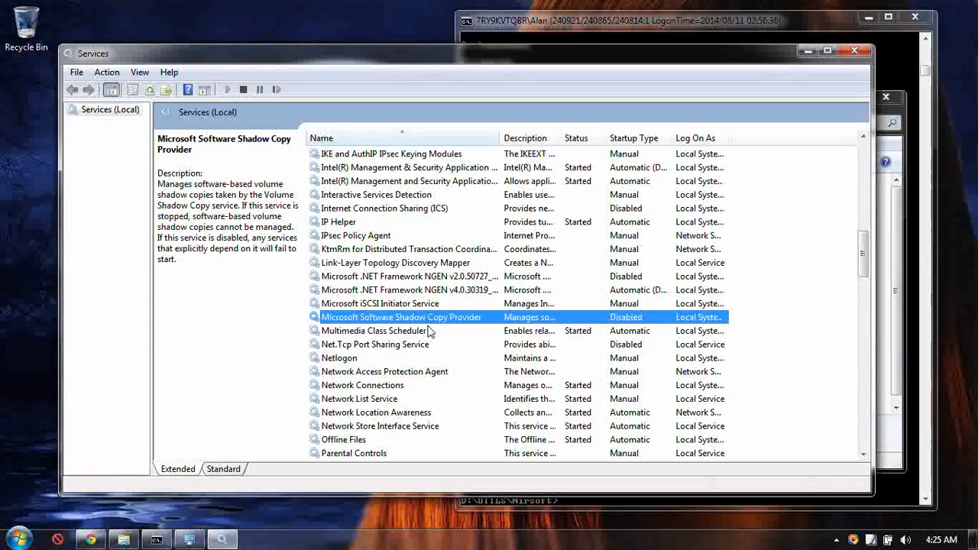
scroll(430, 331, down, 2)
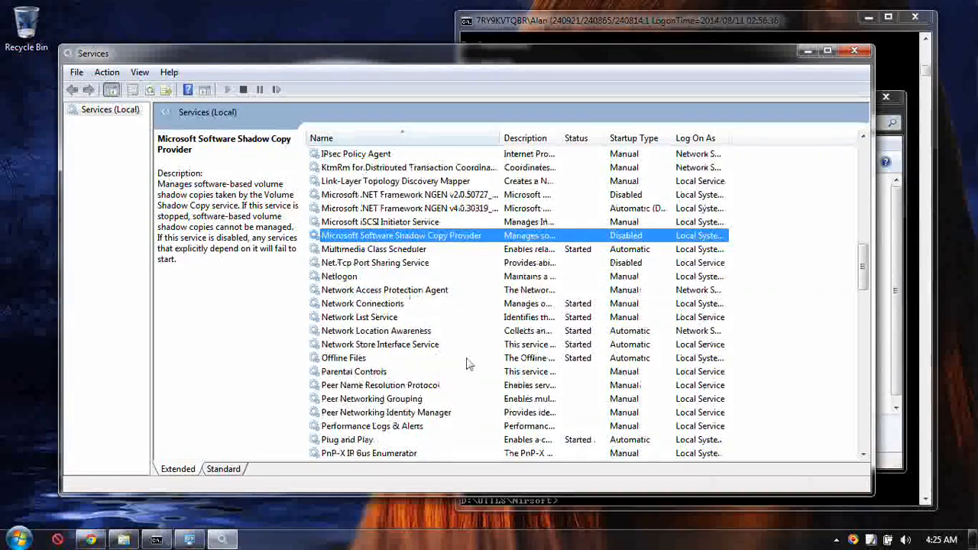
scroll(458, 351, down, 6)
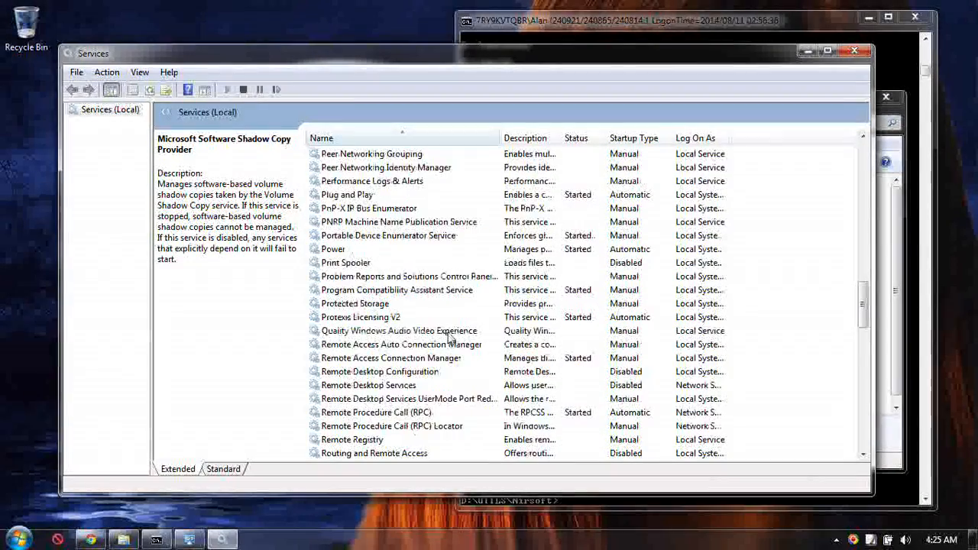
scroll(449, 340, down, 4)
scroll(440, 324, down, 8)
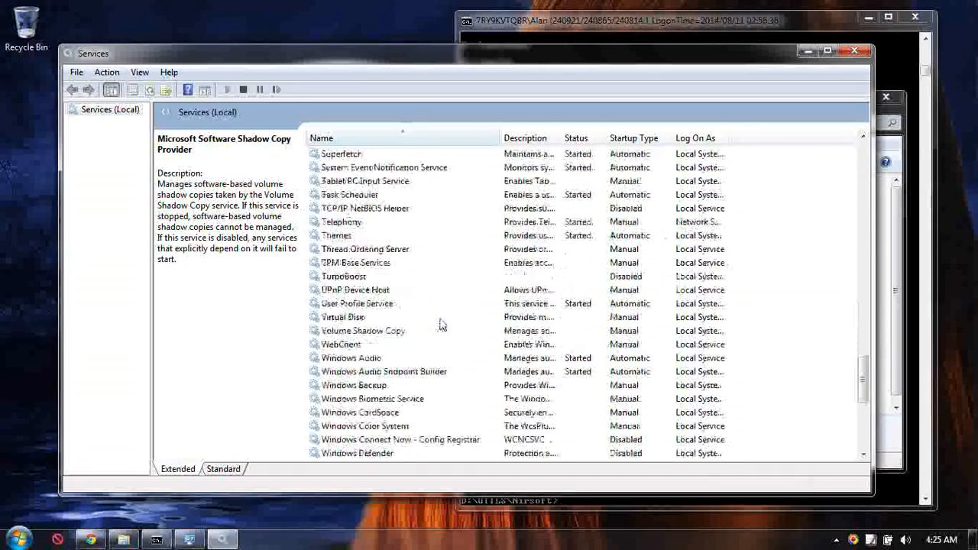
scroll(441, 324, down, 7)
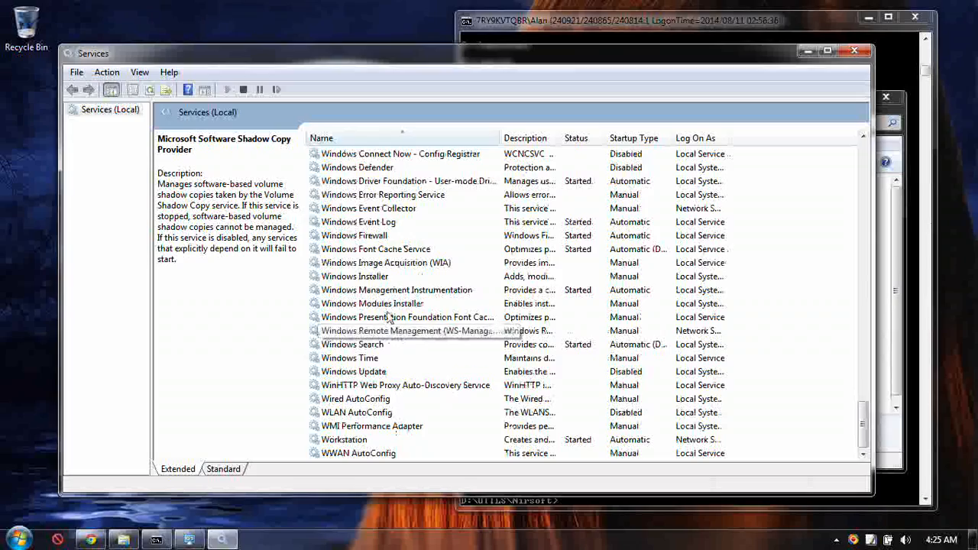
scroll(394, 310, up, 2)
scroll(416, 304, up, 2)
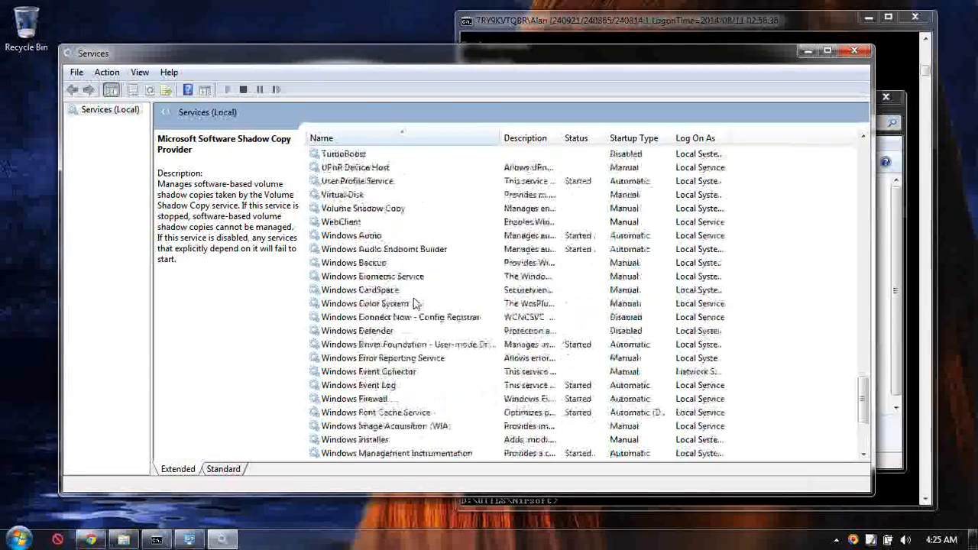
scroll(419, 300, up, 2)
scroll(419, 299, up, 7)
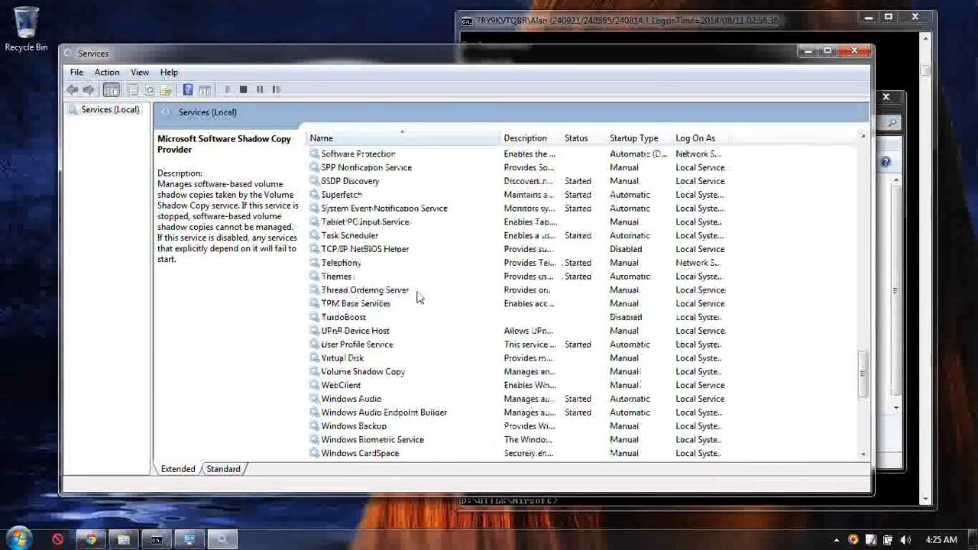
scroll(419, 299, up, 5)
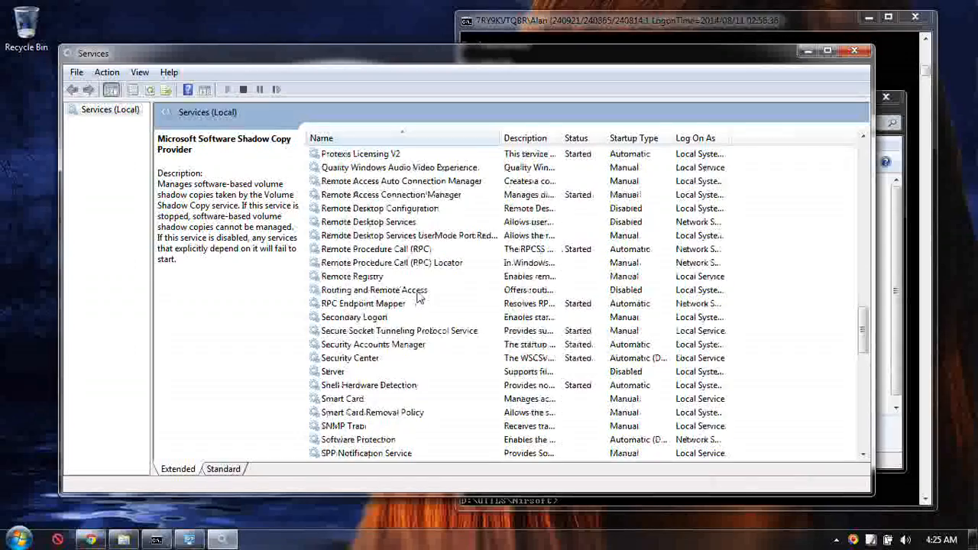
scroll(425, 284, up, 5)
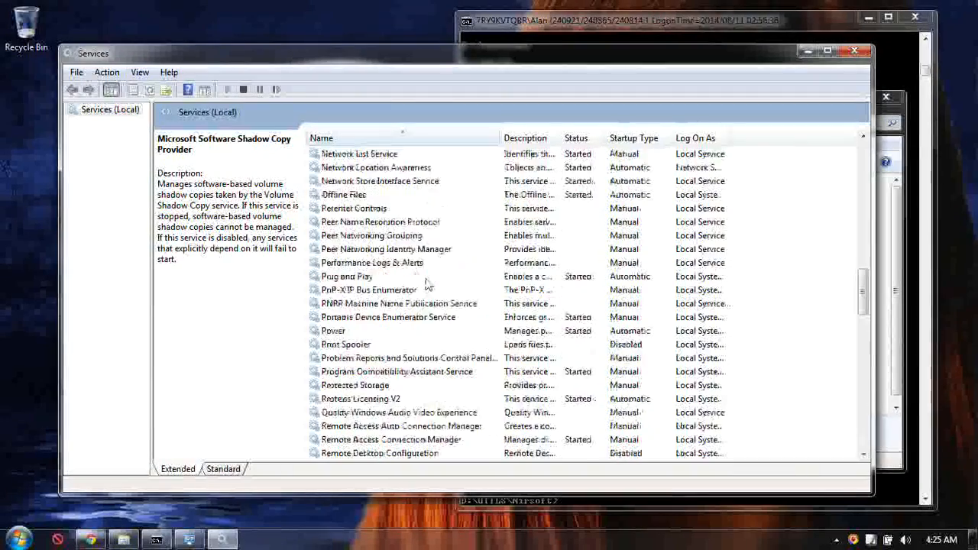
scroll(428, 284, down, 11)
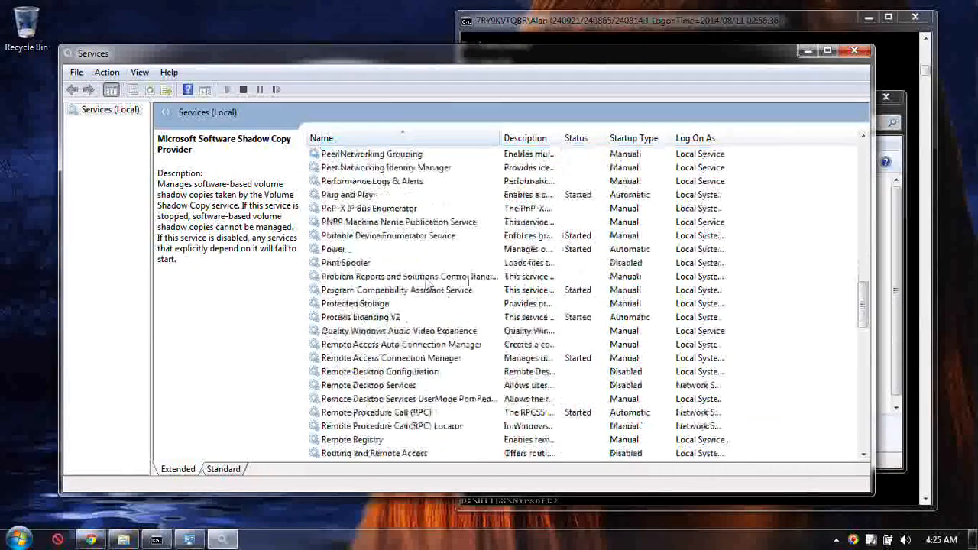
scroll(428, 284, down, 8)
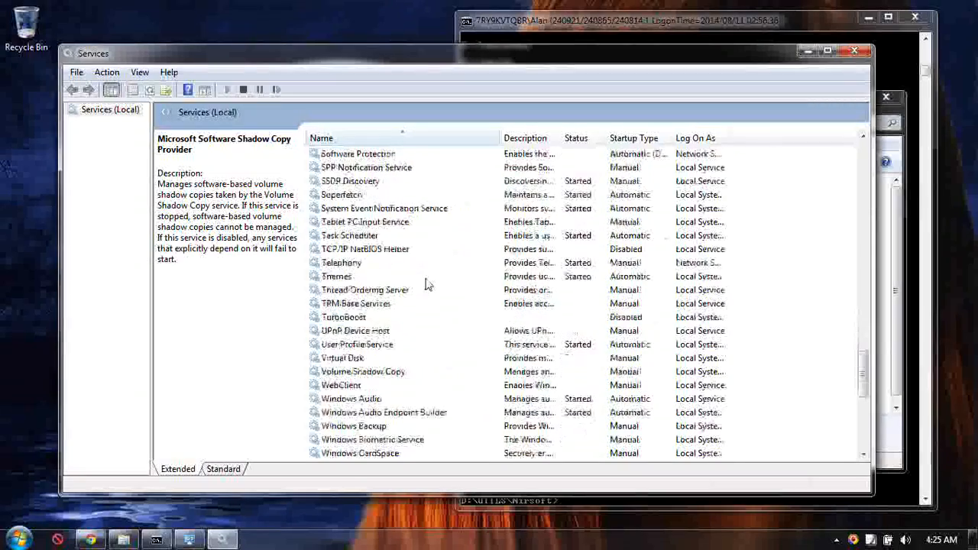
scroll(427, 284, down, 4)
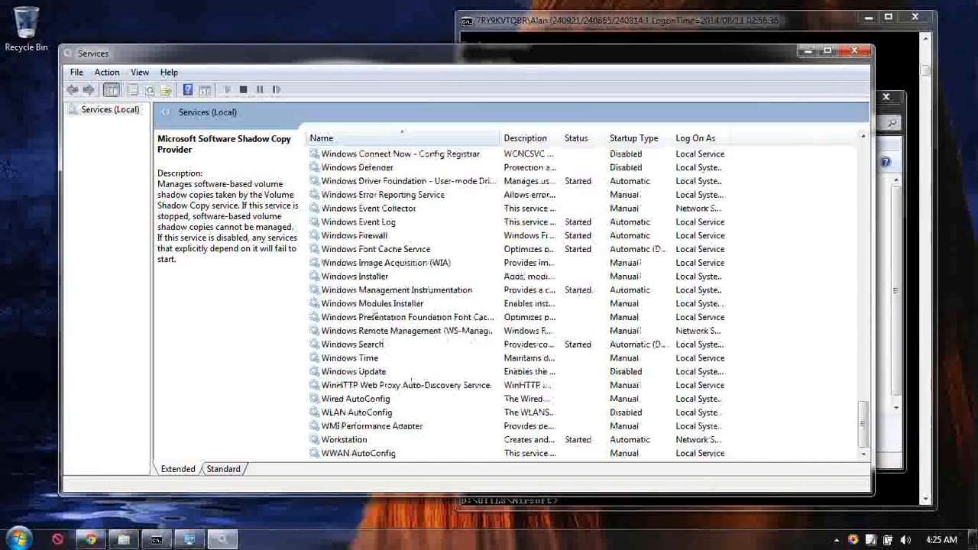
Look back up through the services list and select the TurboBoost service to check its details.
scroll(416, 273, up, 6)
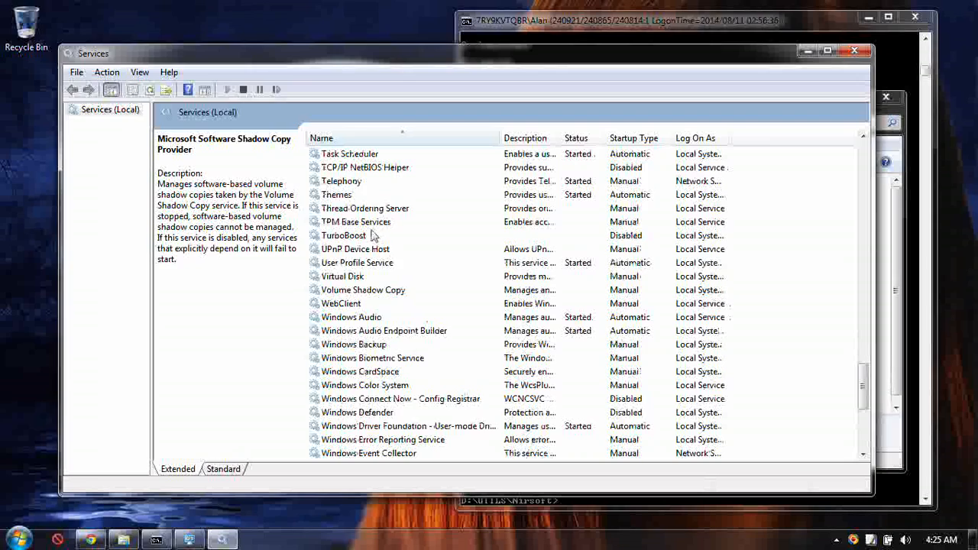
click(359, 237)
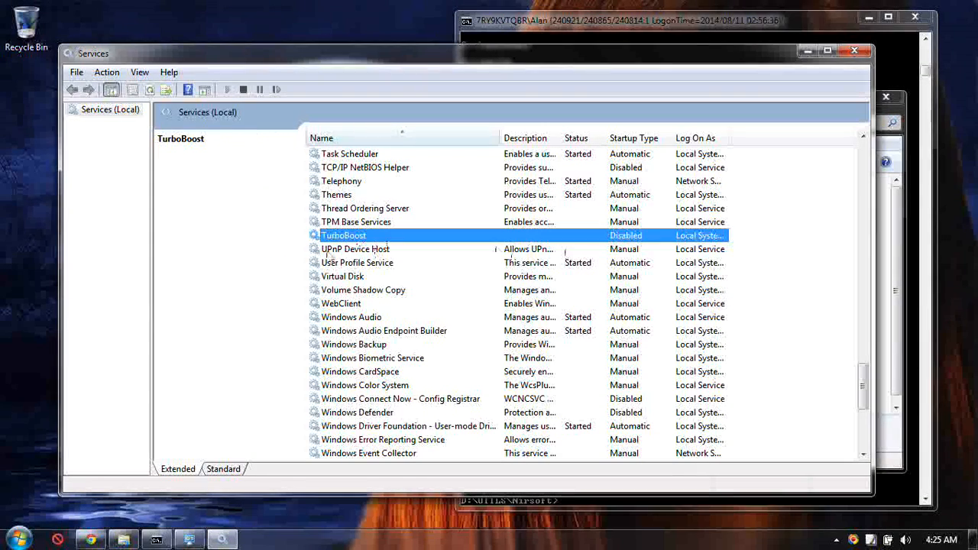
scroll(376, 239, up, 1)
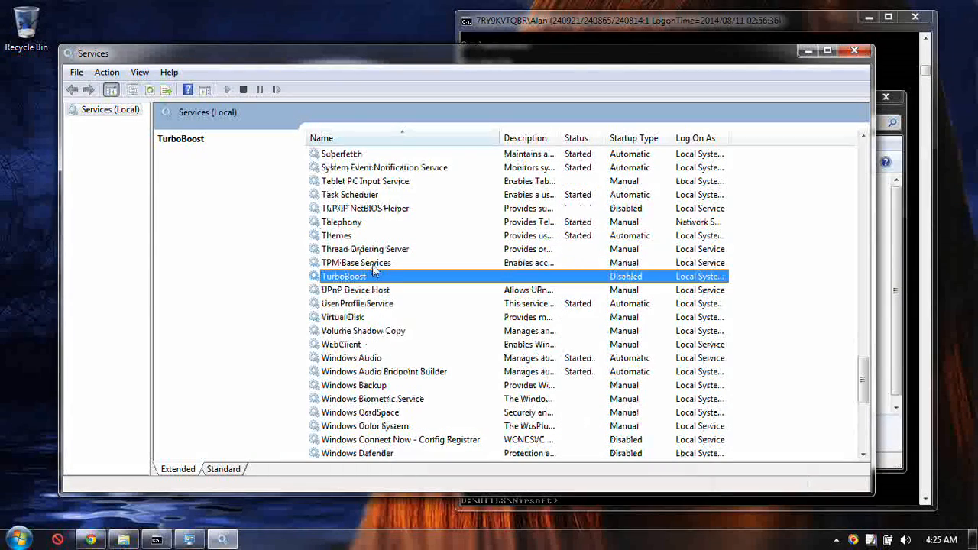
Examine the status and startup type of the services listed from TurboBoost back up to ActiveX Installer (AxInstSV).
scroll(374, 269, up, 2)
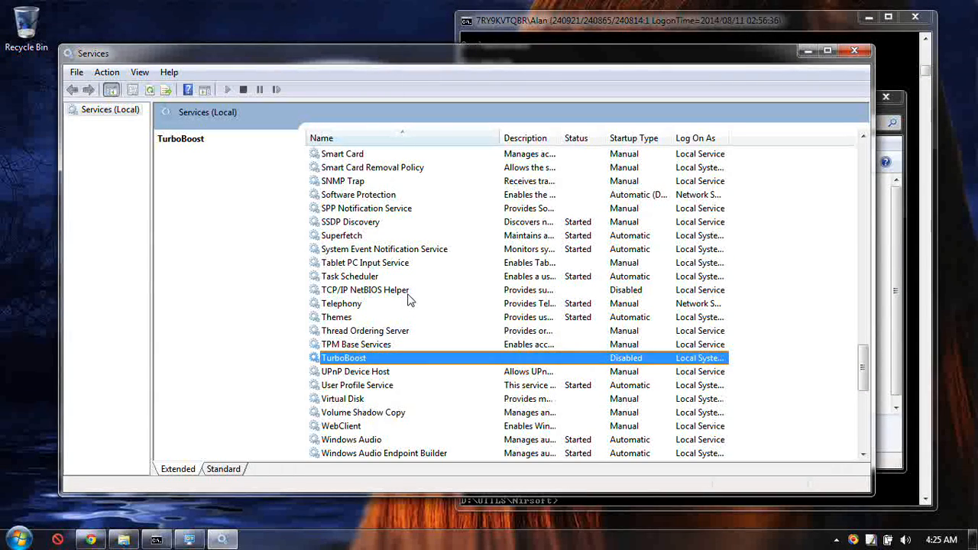
scroll(416, 294, up, 3)
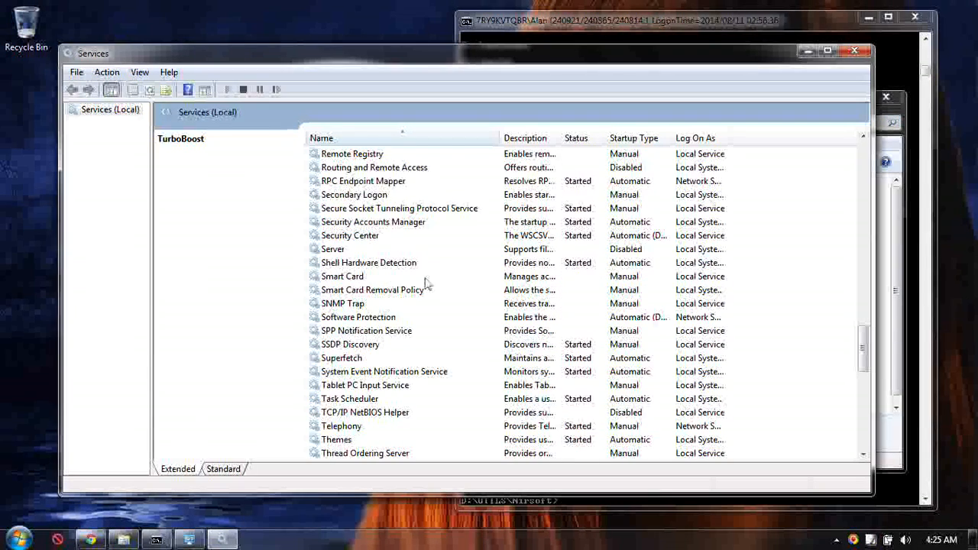
scroll(426, 284, up, 1)
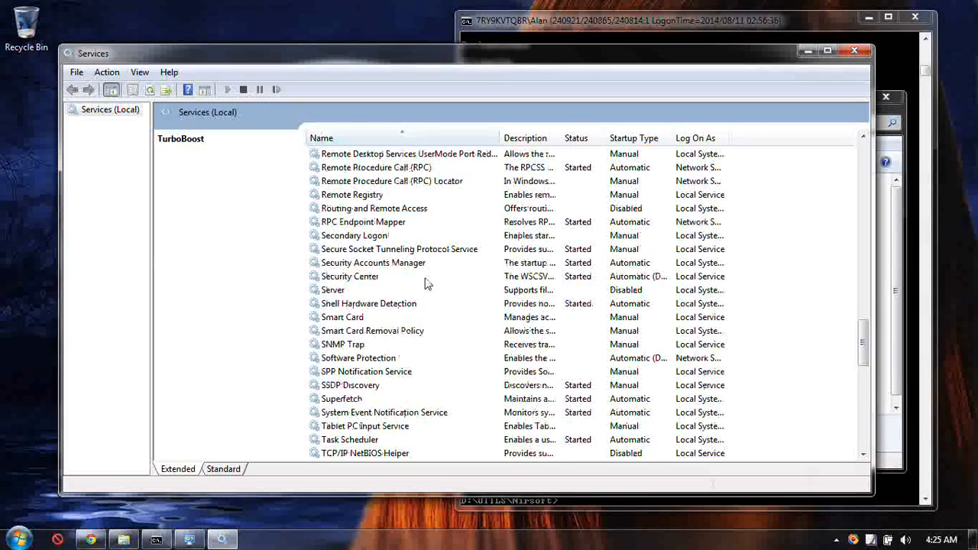
scroll(435, 279, up, 2)
scroll(440, 278, up, 2)
scroll(440, 278, up, 4)
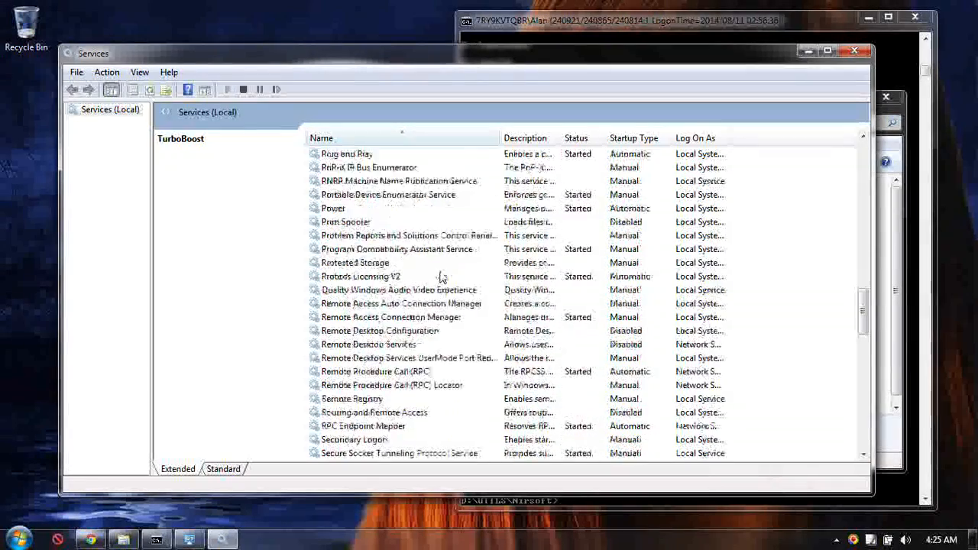
scroll(440, 279, up, 3)
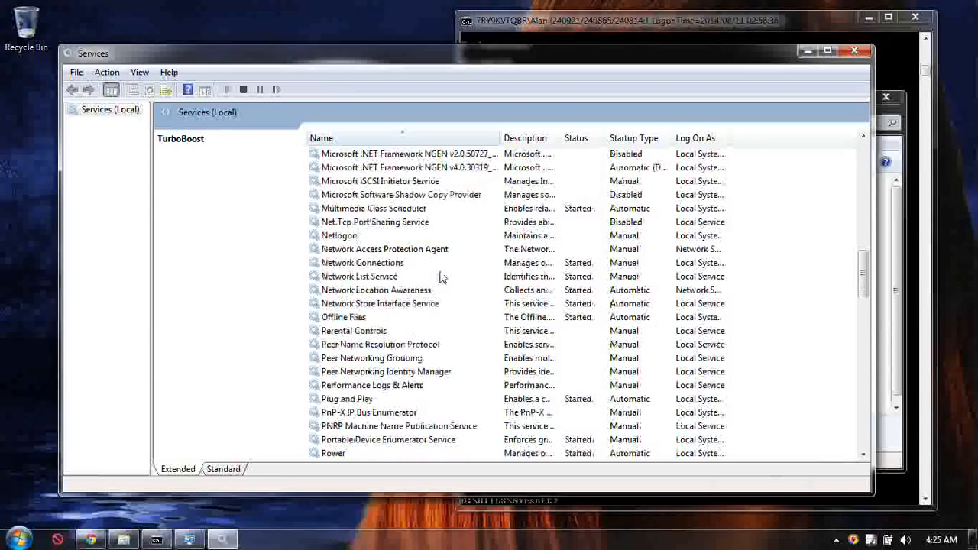
scroll(440, 278, up, 2)
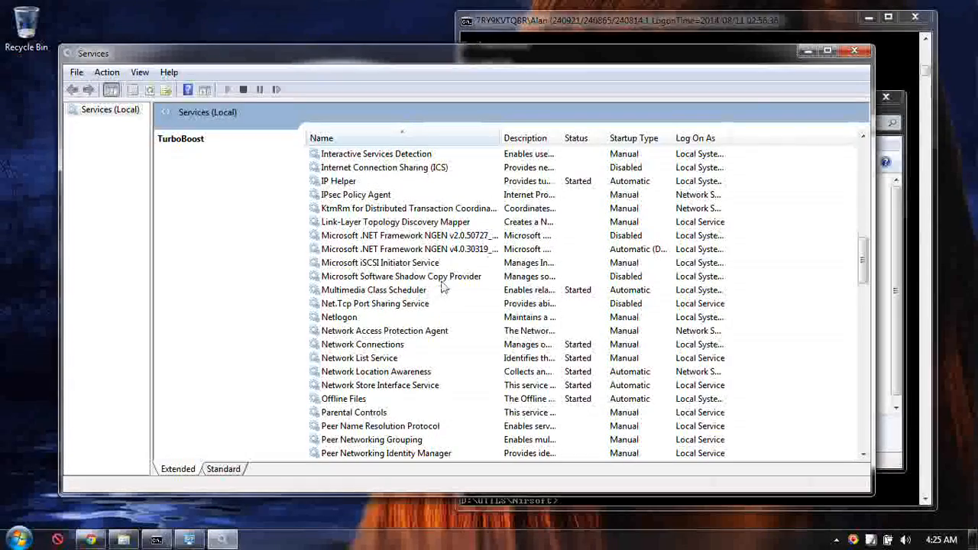
scroll(443, 285, up, 4)
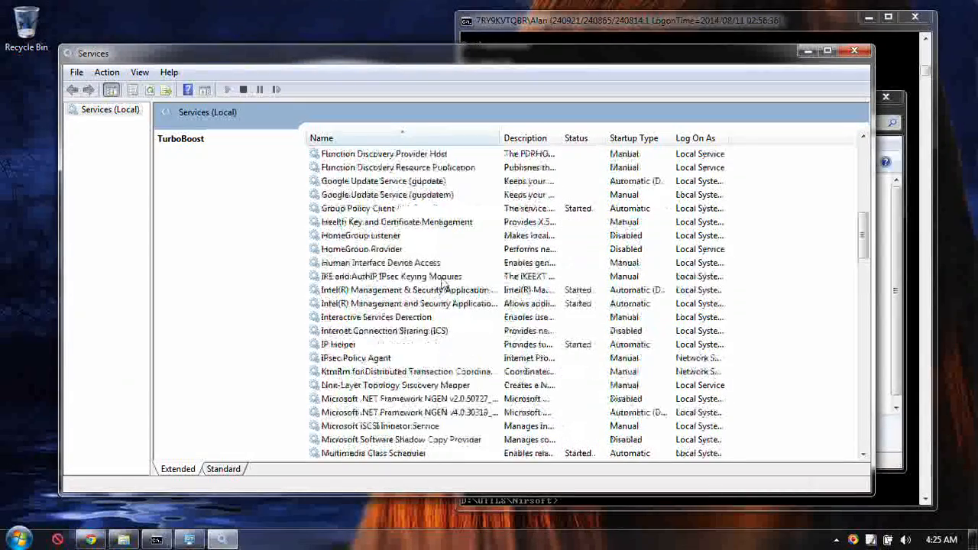
scroll(443, 284, up, 3)
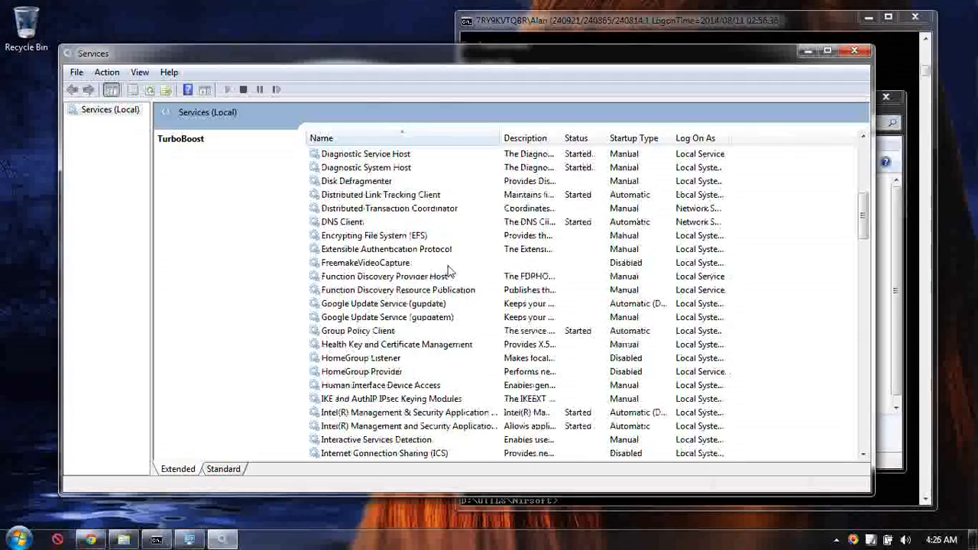
scroll(449, 271, up, 2)
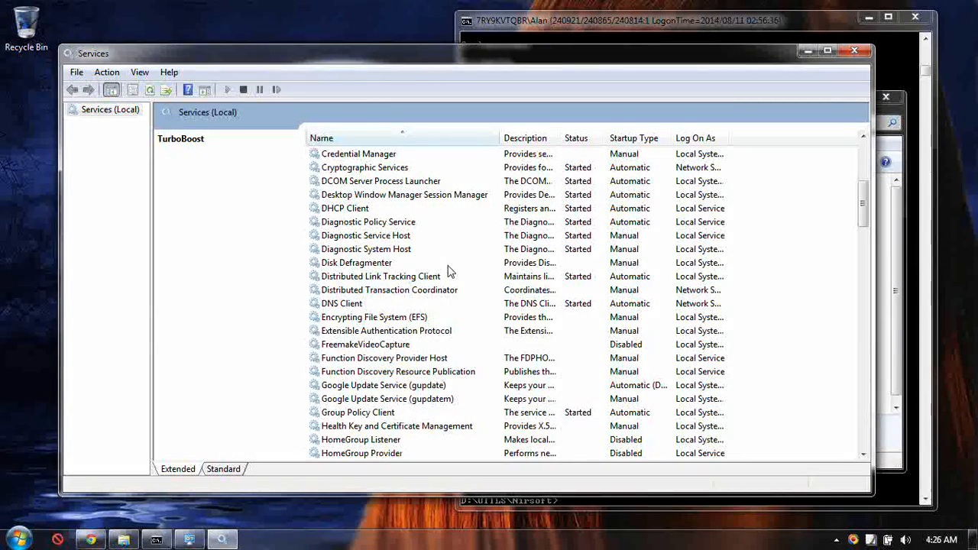
scroll(449, 272, up, 2)
scroll(449, 271, up, 2)
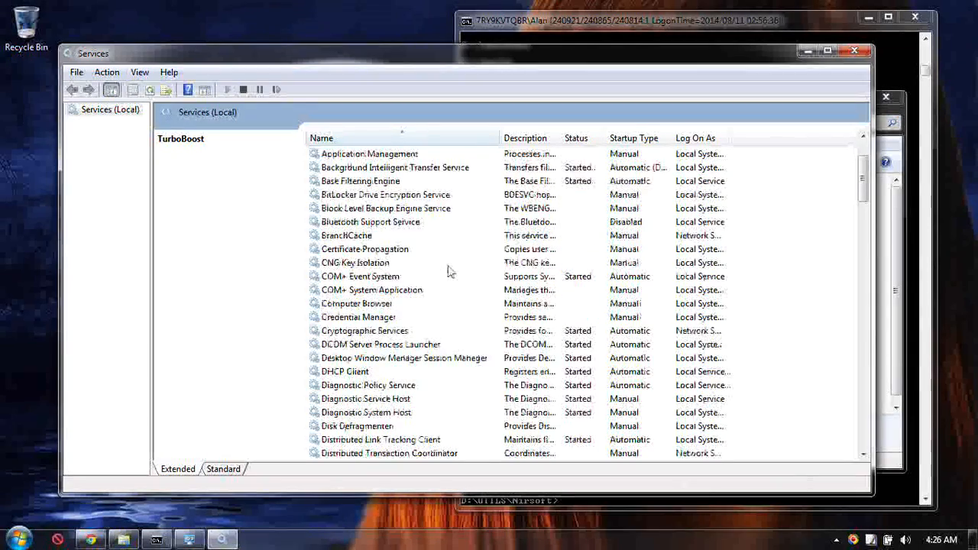
scroll(449, 271, up, 2)
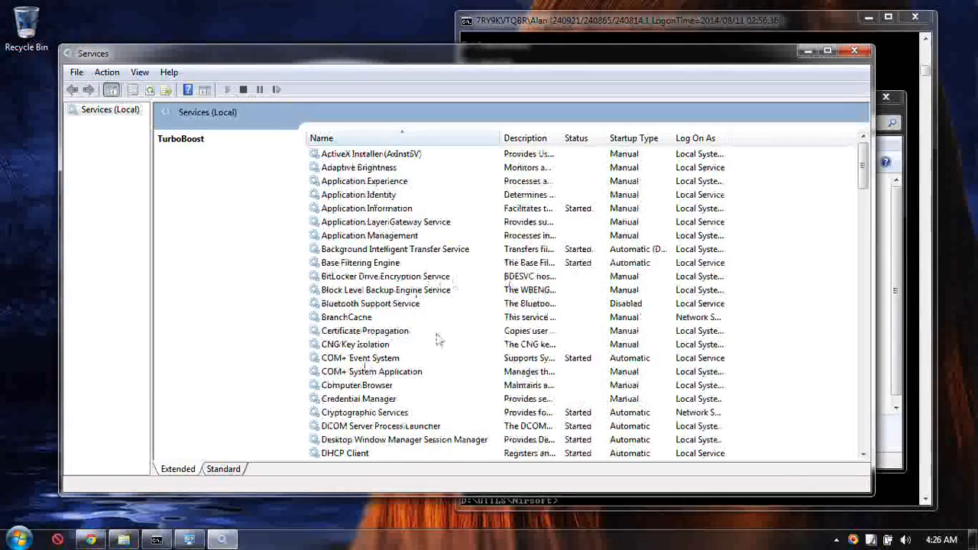
Find the Microsoft Software Shadow Copy Provider service and set its startup type to Manual, applying the change.
scroll(443, 321, down, 15)
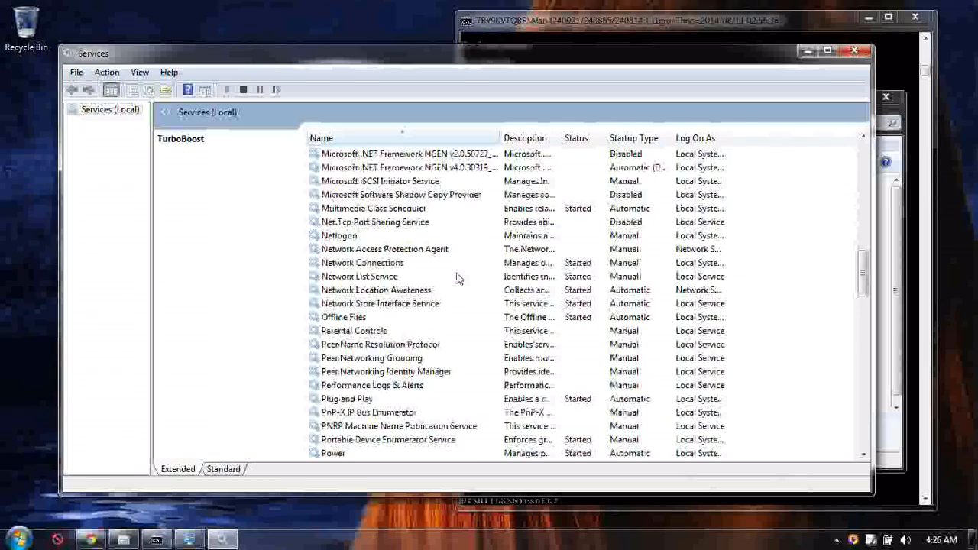
scroll(457, 280, down, 13)
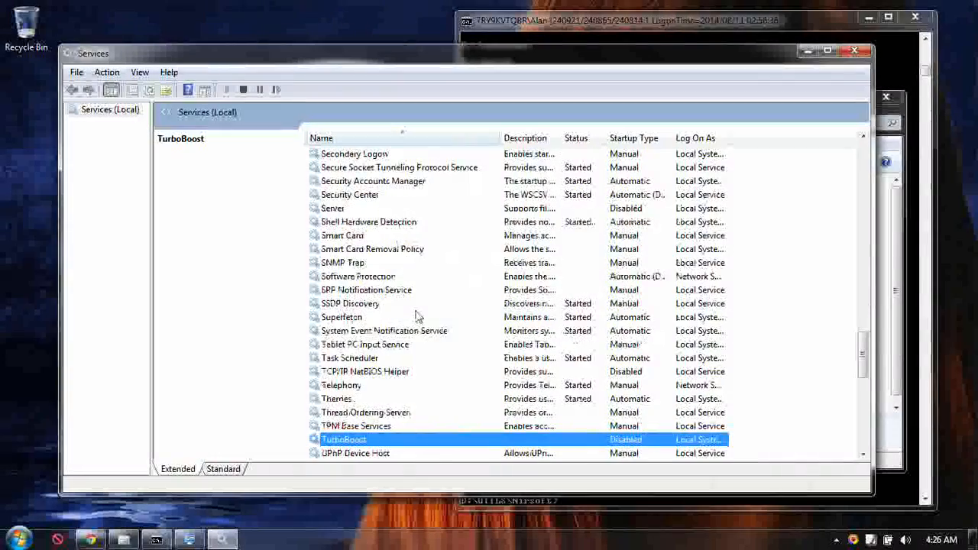
scroll(416, 315, down, 2)
scroll(417, 315, down, 6)
scroll(416, 312, up, 5)
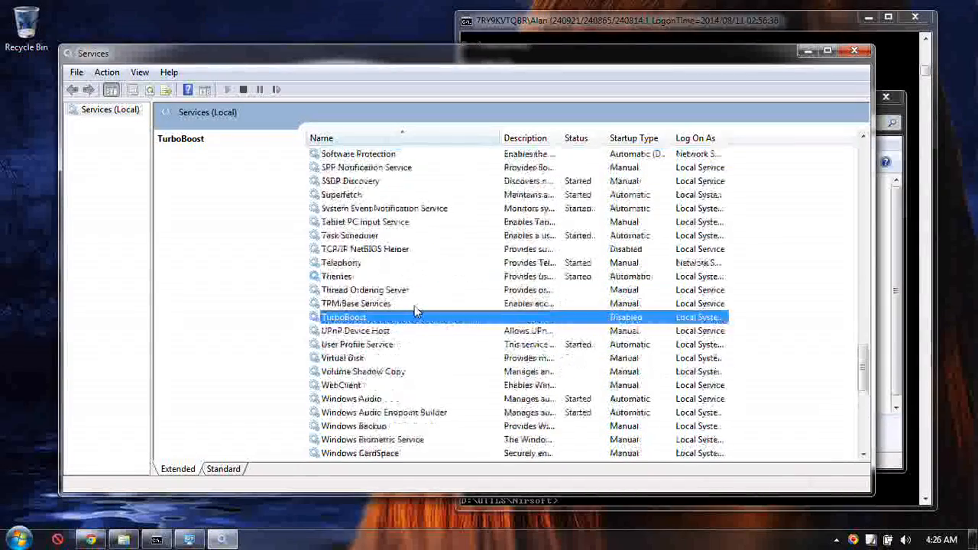
scroll(414, 305, up, 4)
key(m)
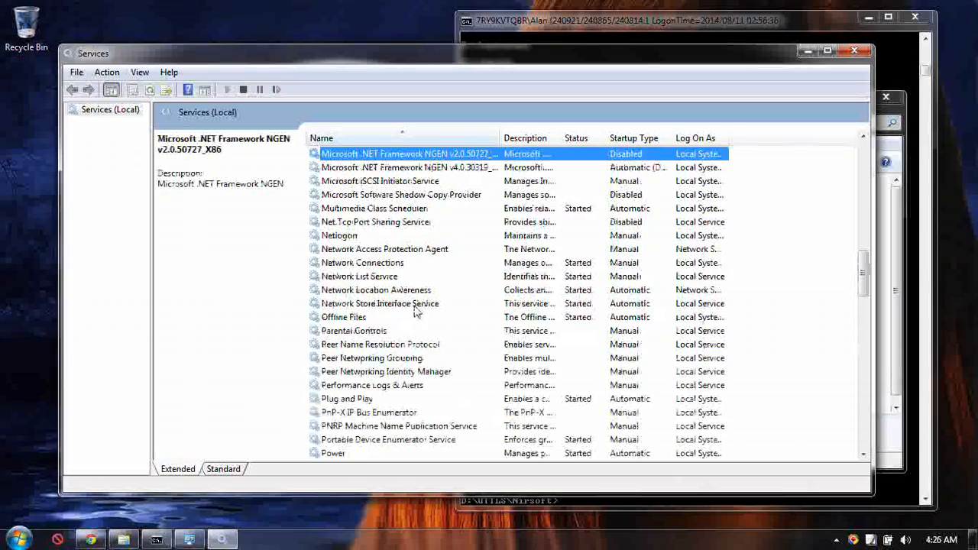
click(394, 197)
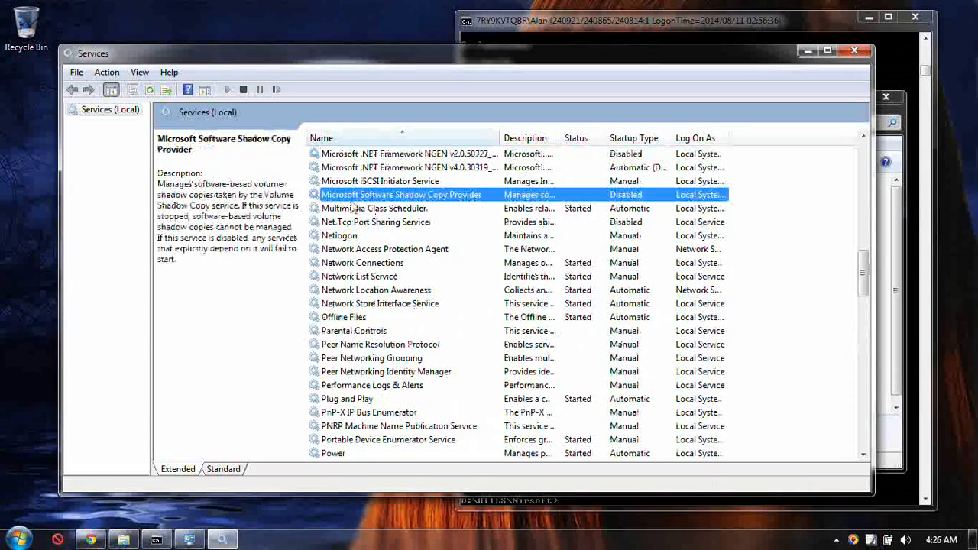
double_click(418, 198)
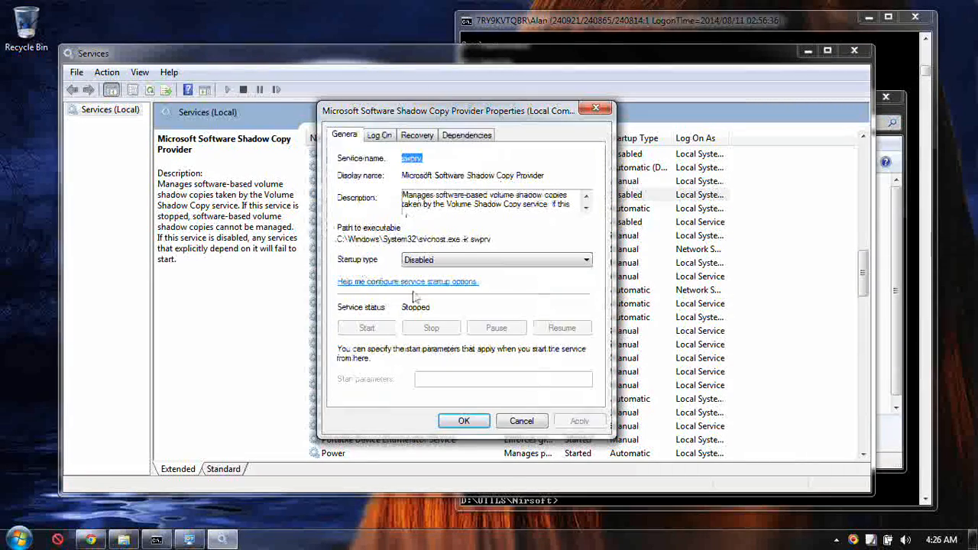
click(486, 261)
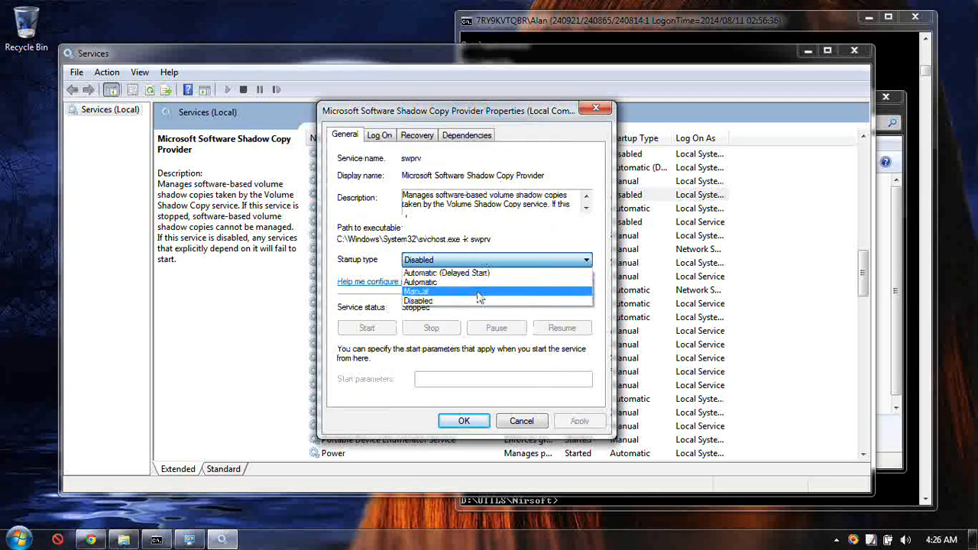
click(474, 292)
click(574, 422)
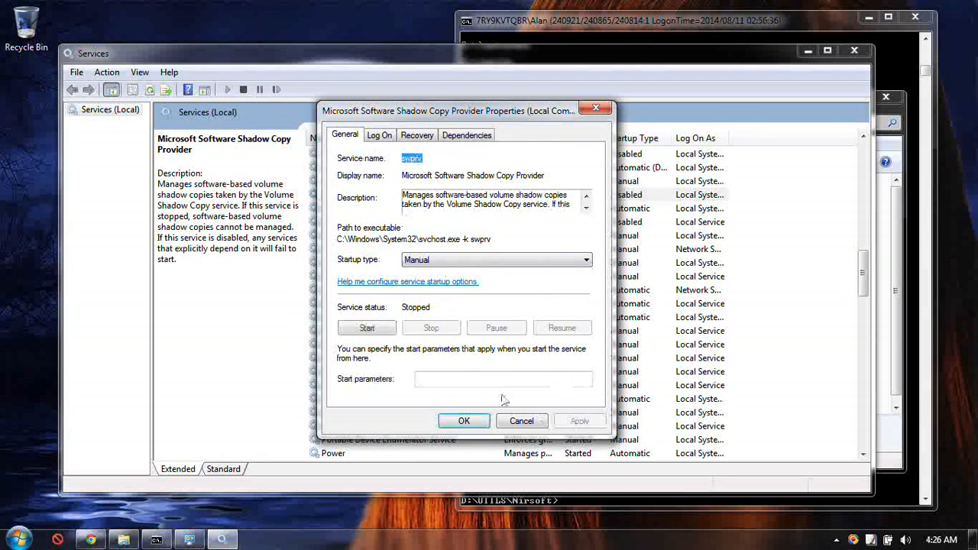
click(464, 423)
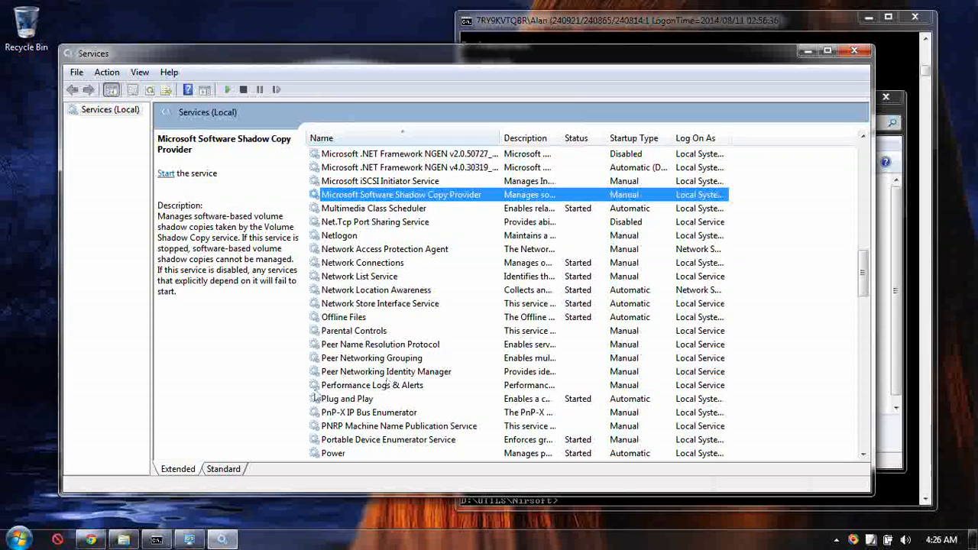
Close the Administrative Tools window and the Services window.
click(191, 540)
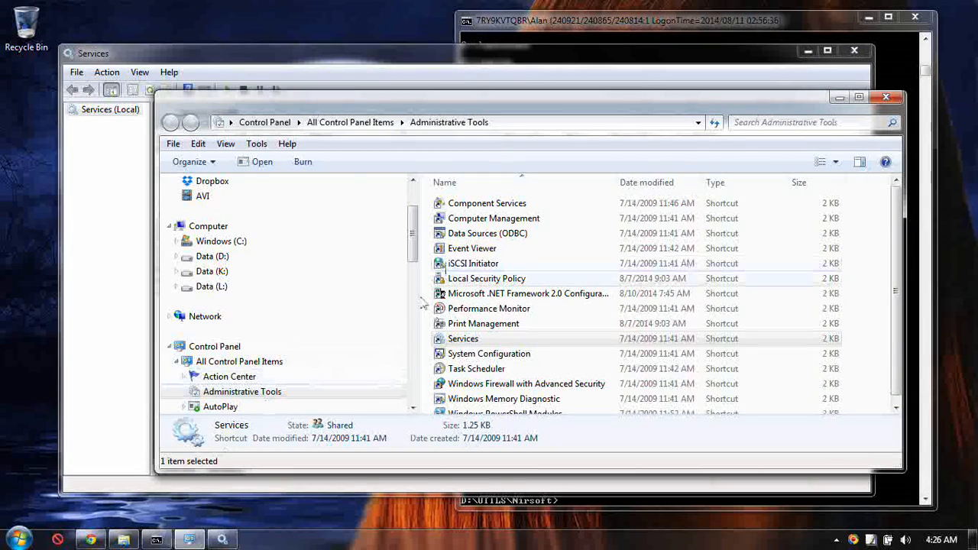
click(886, 97)
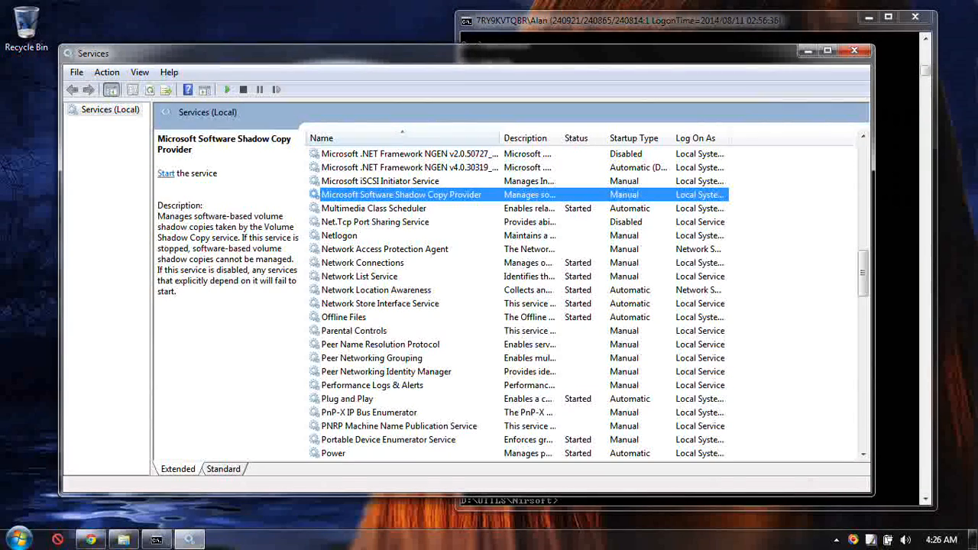
click(854, 51)
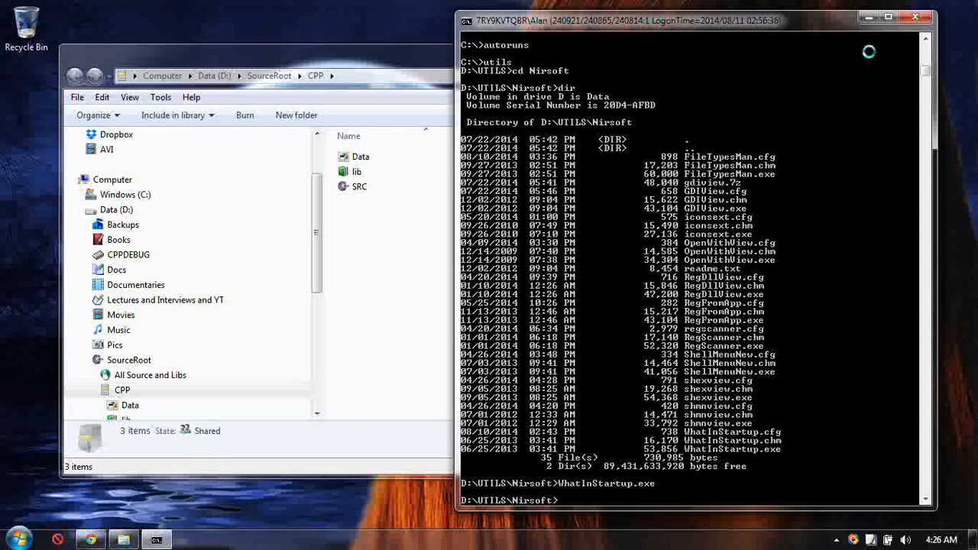
Open the System page in Control Panel and bring up its System Protection settings.
click(19, 539)
click(235, 201)
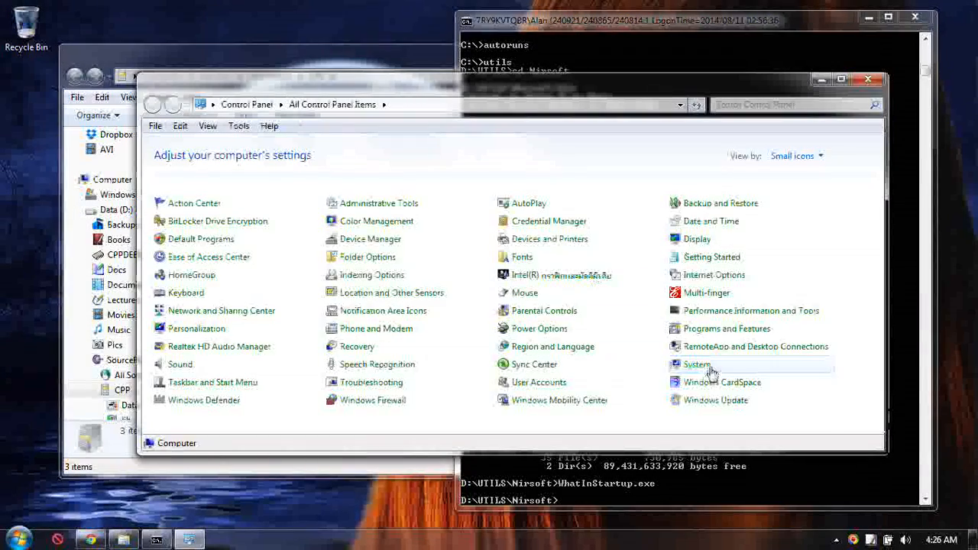
click(690, 367)
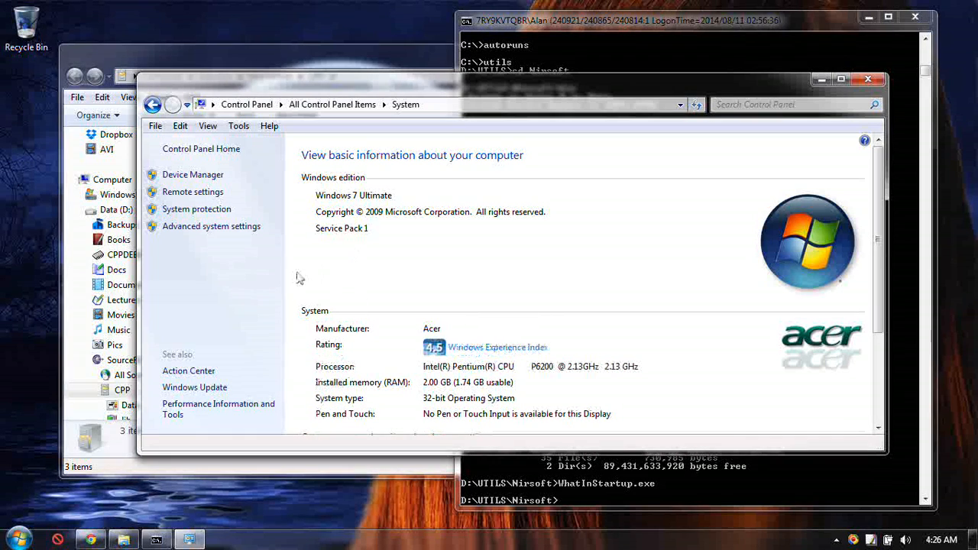
click(187, 214)
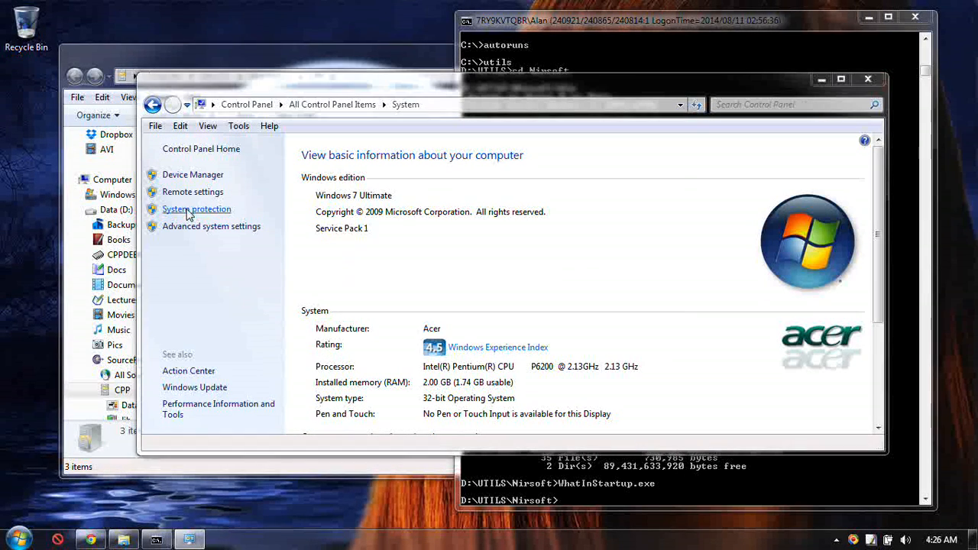
click(588, 299)
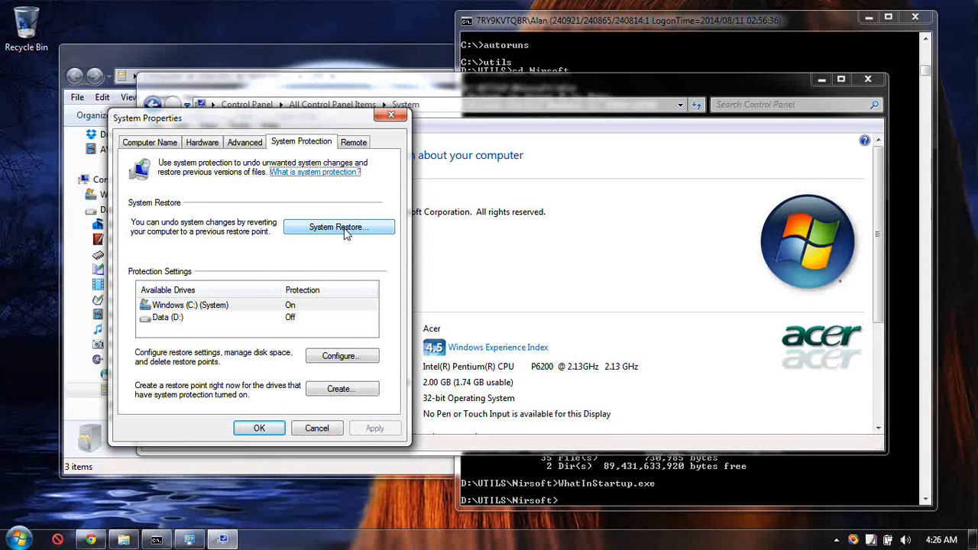
Check the available points in System Restore, briefly showing more restore points and selecting "Following installation of MSDEV", and cancel the wizard.
click(344, 234)
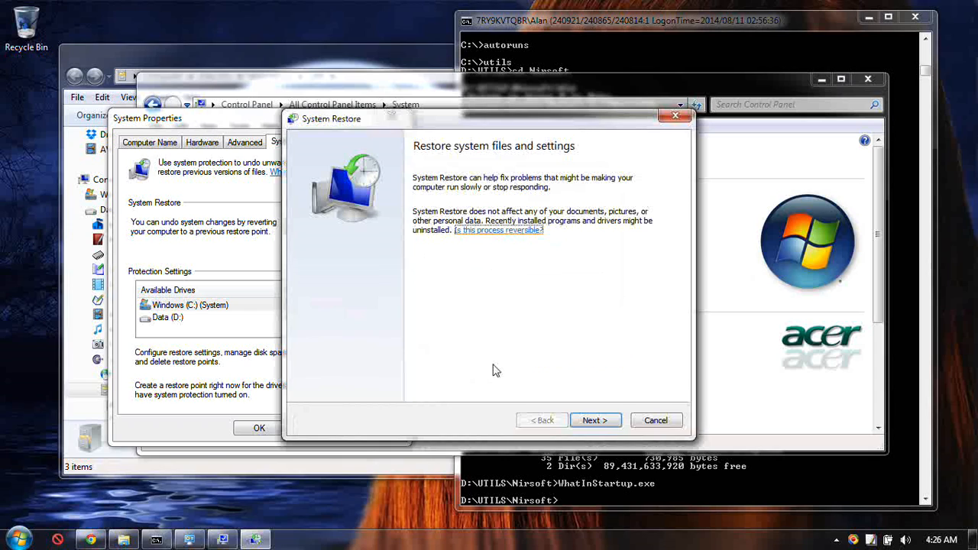
click(592, 422)
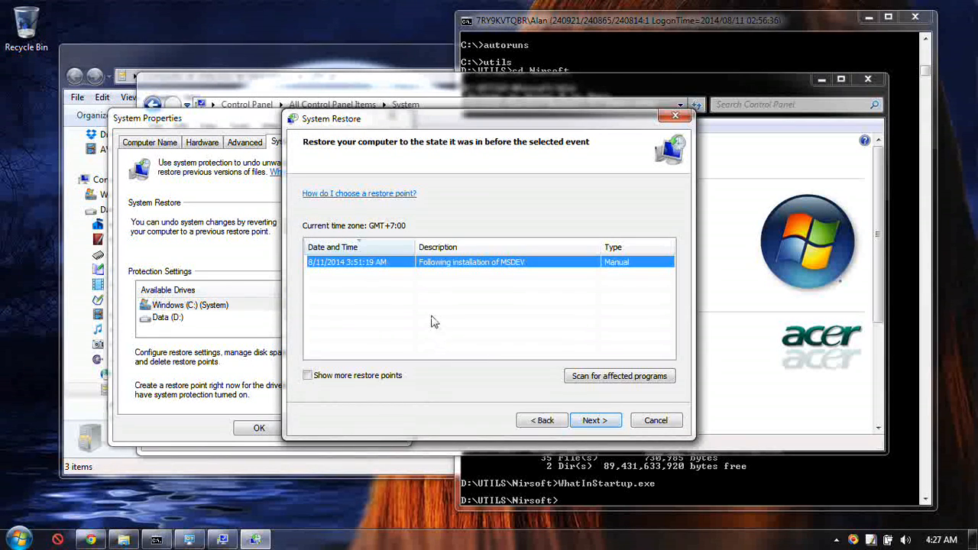
click(308, 376)
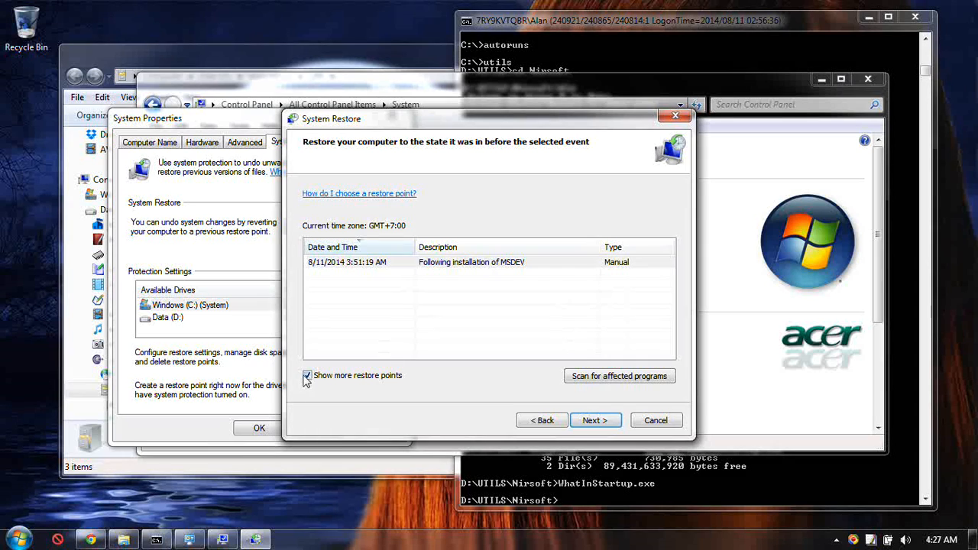
click(309, 377)
click(449, 263)
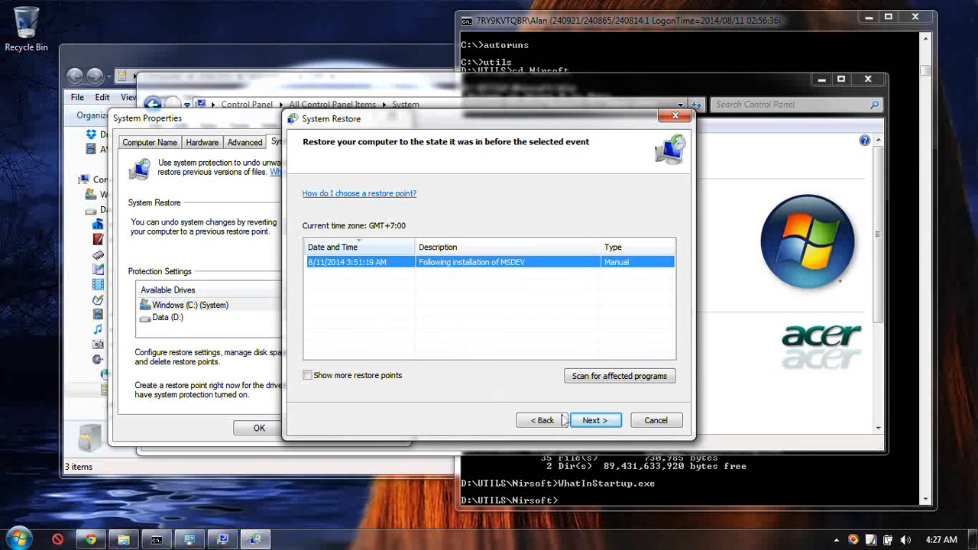
click(669, 425)
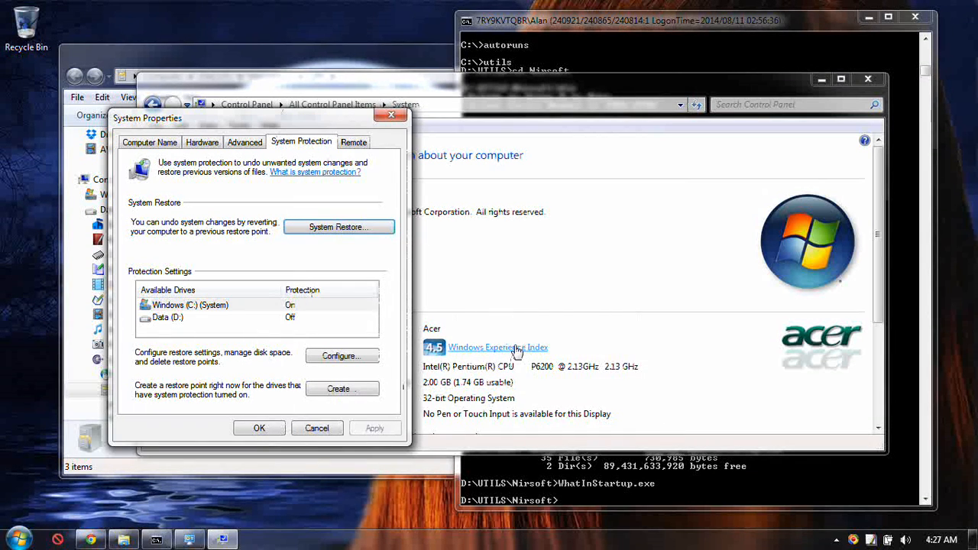
Close System Properties without changes and open the Services console from Administrative Tools, allowing it to make changes.
click(316, 428)
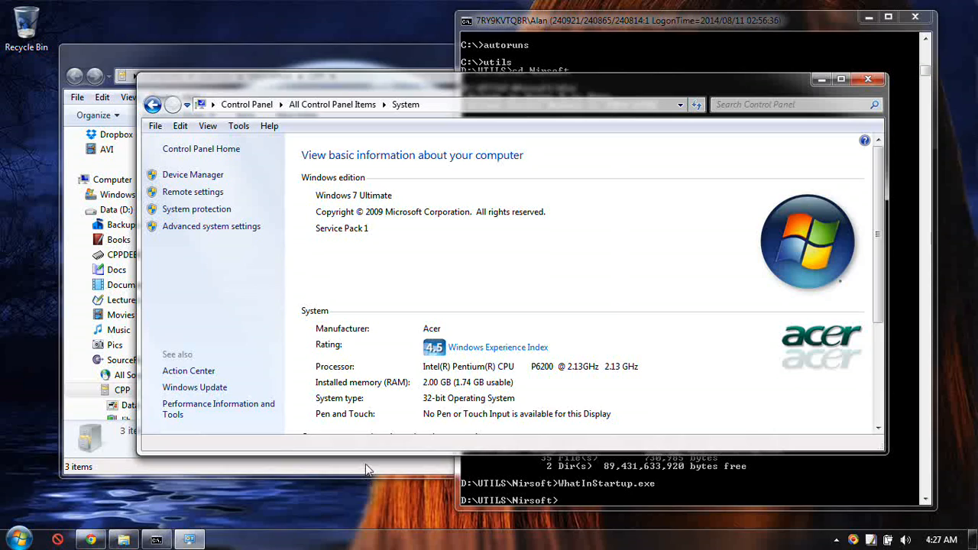
click(191, 541)
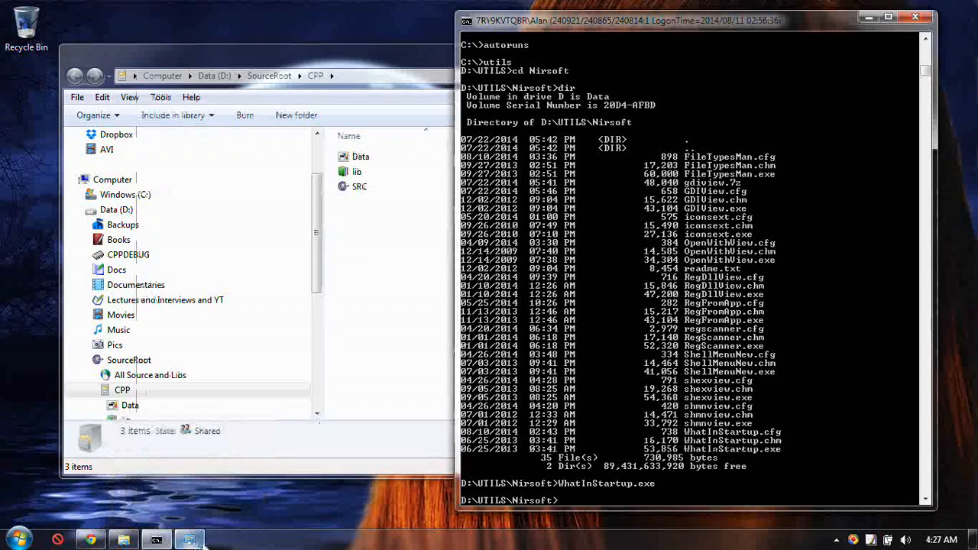
click(191, 541)
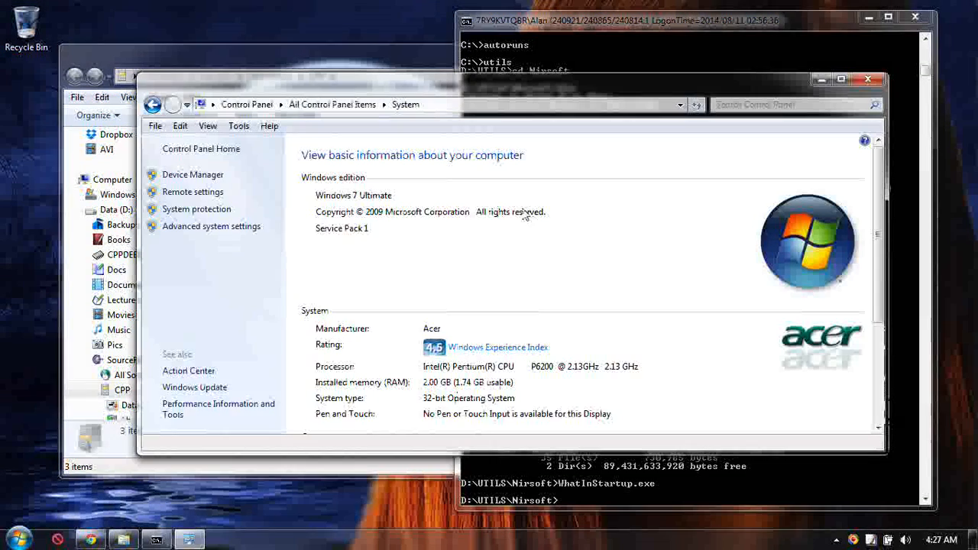
click(153, 105)
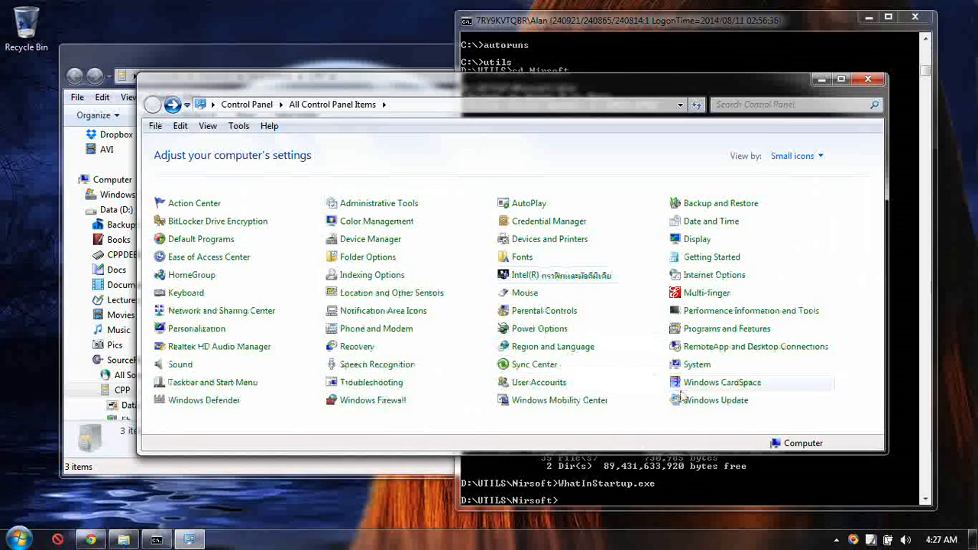
click(370, 206)
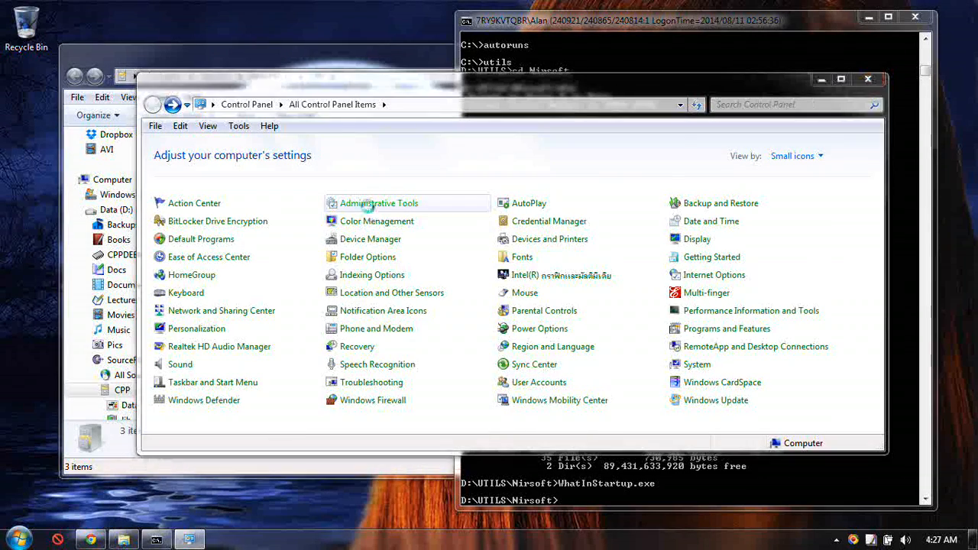
double_click(510, 343)
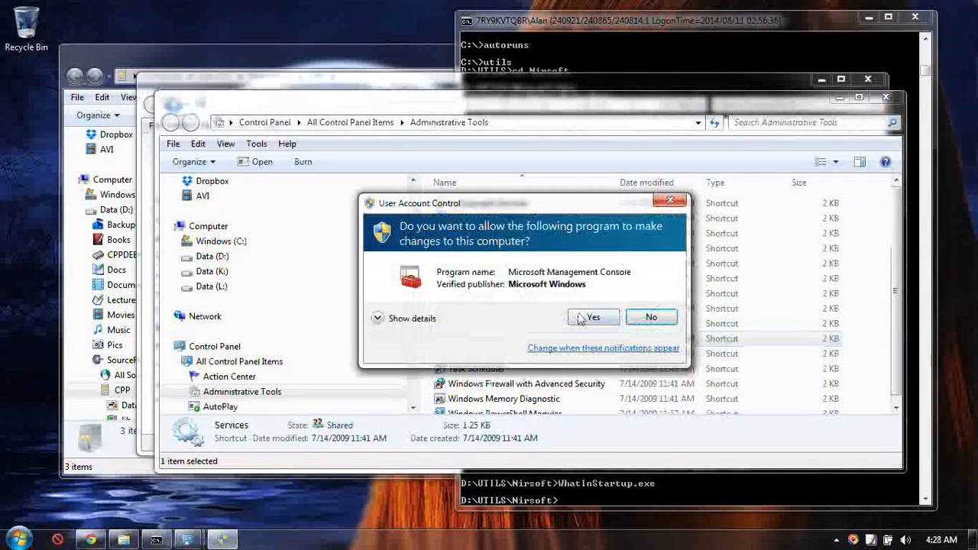
click(585, 318)
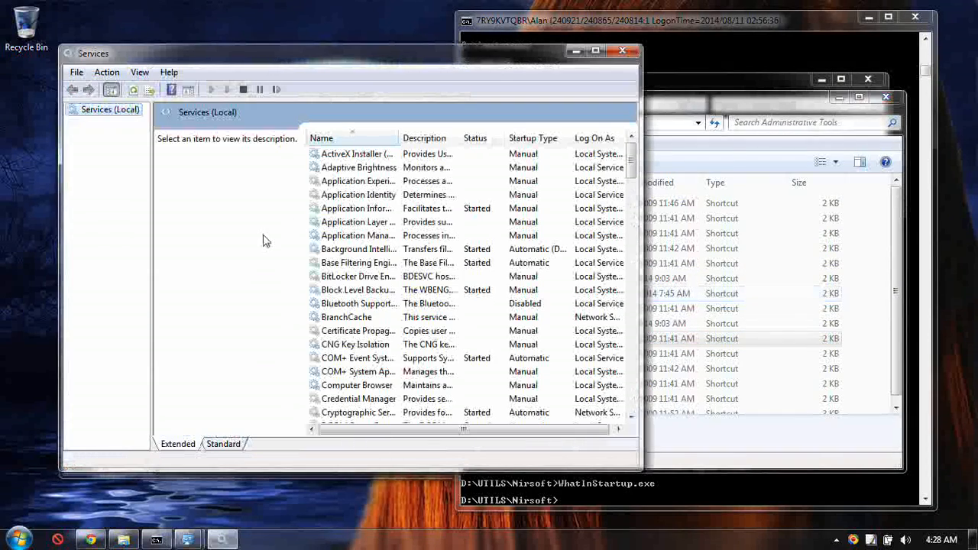
Find the Microsoft Software Shadow Copy Provider entry in Services, widening the window and the Name column to show full service names.
click(359, 264)
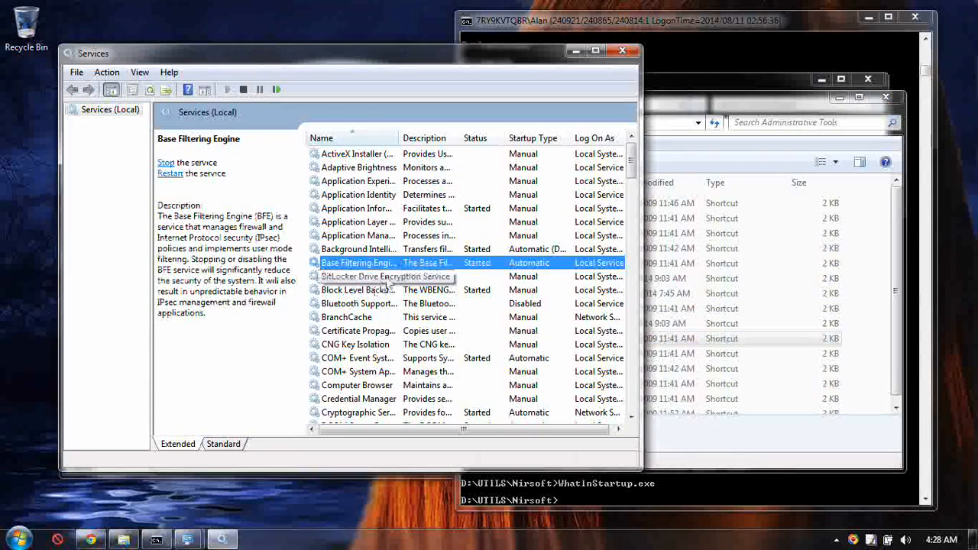
scroll(363, 272, down, 2)
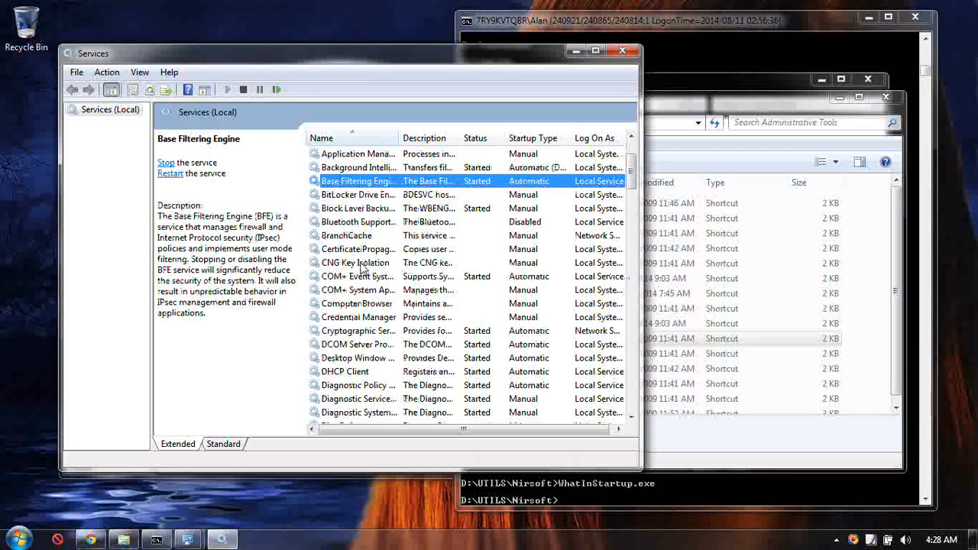
scroll(363, 264, down, 4)
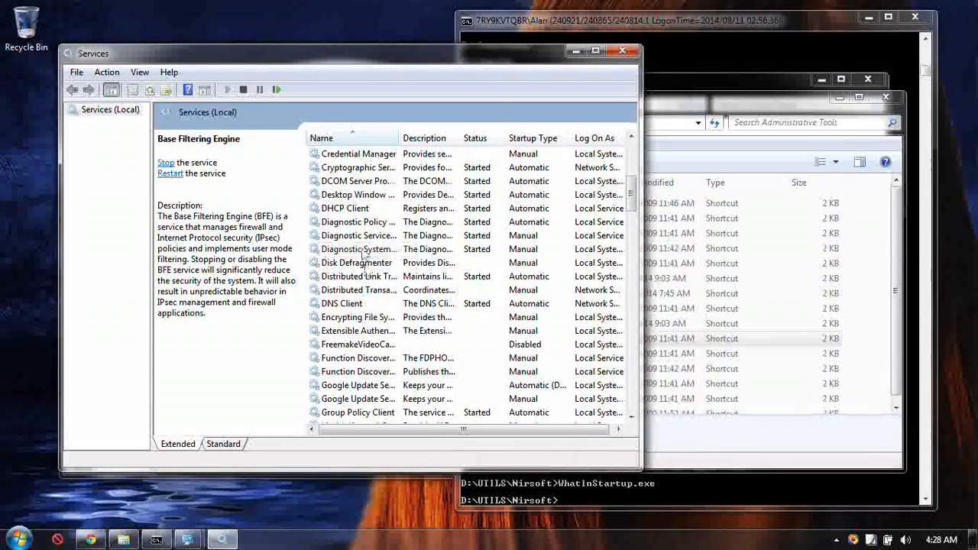
scroll(364, 253, down, 1)
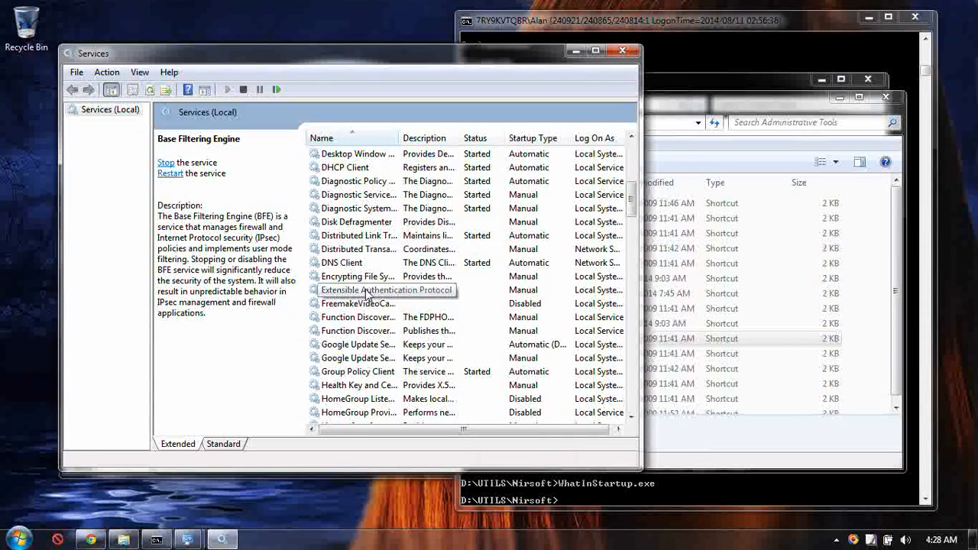
key(m)
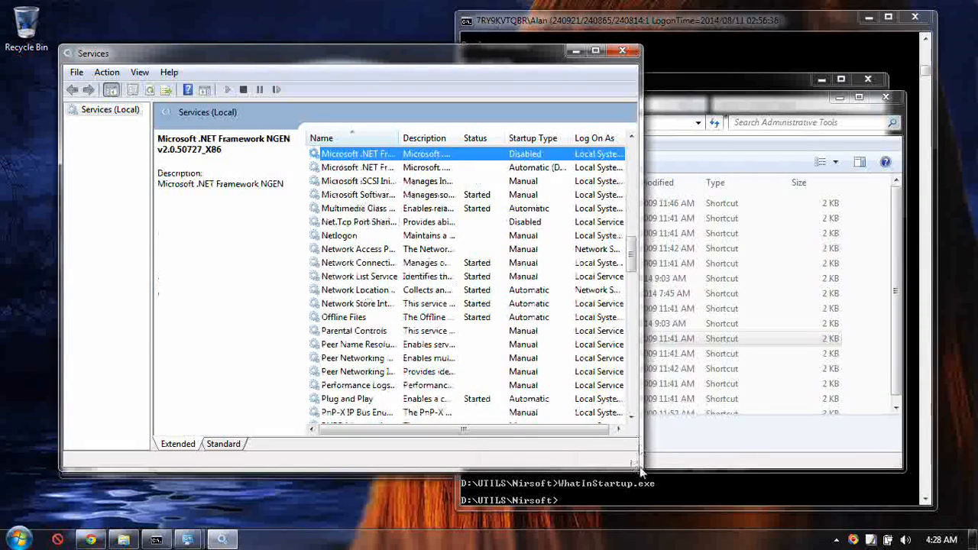
drag(640, 471, 840, 479)
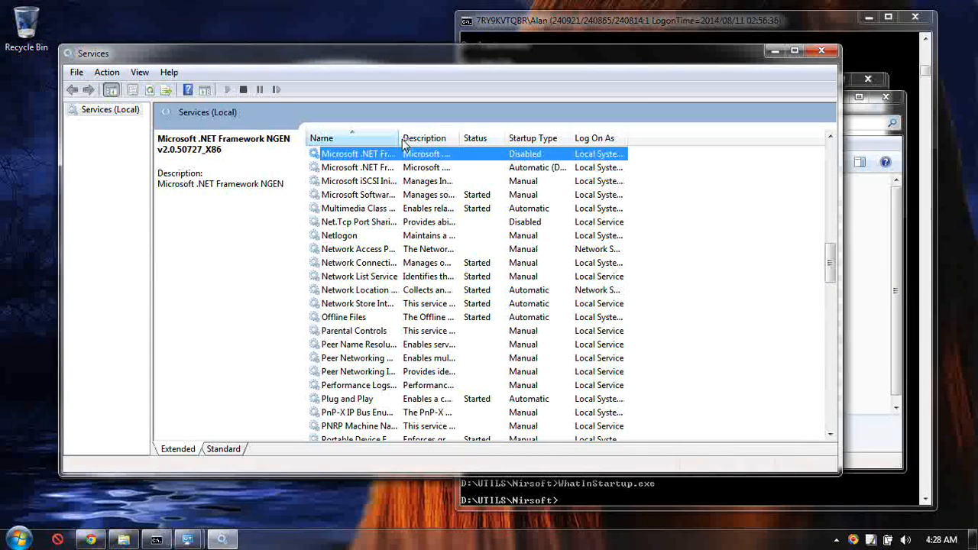
drag(400, 142, 538, 149)
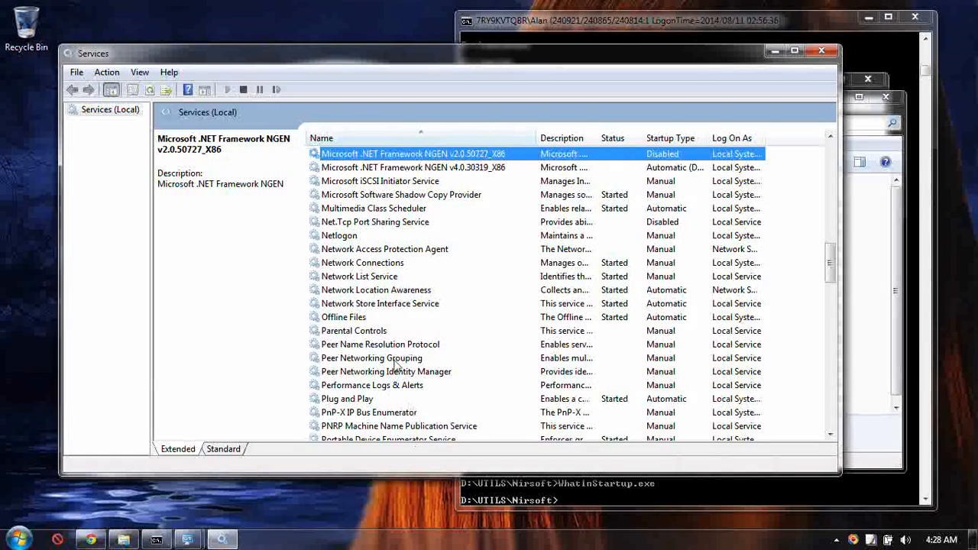
Stop the Microsoft Software Shadow Copy Provider service and set its startup type to Disabled, applying the change.
double_click(360, 195)
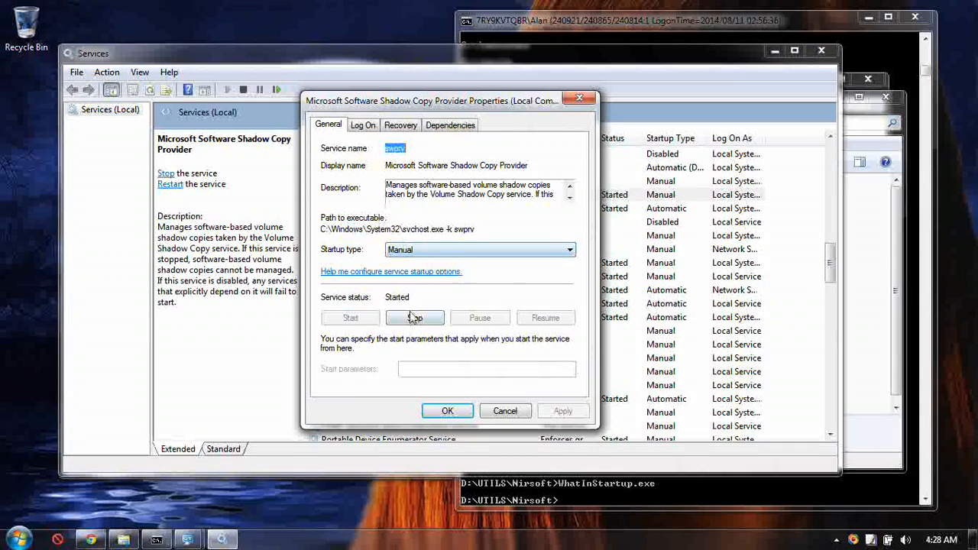
click(413, 318)
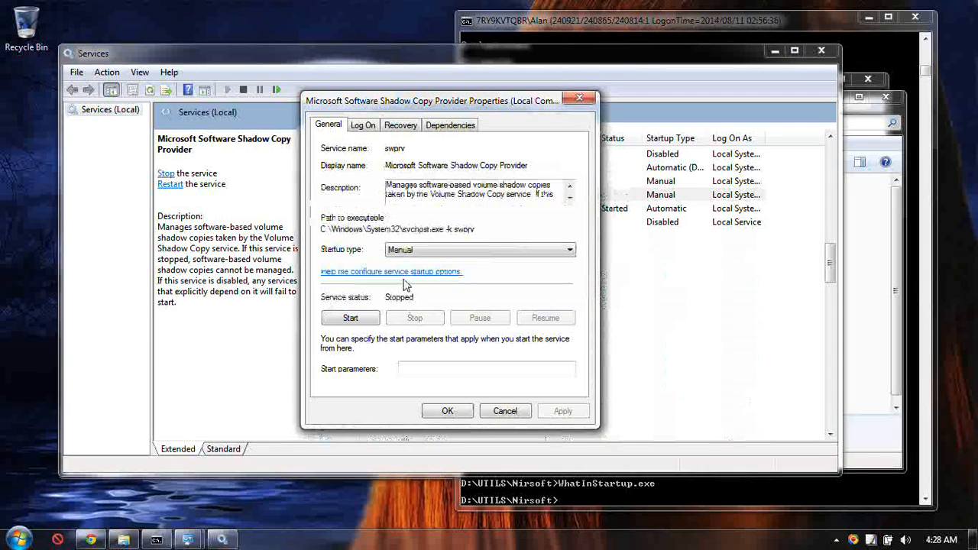
click(442, 252)
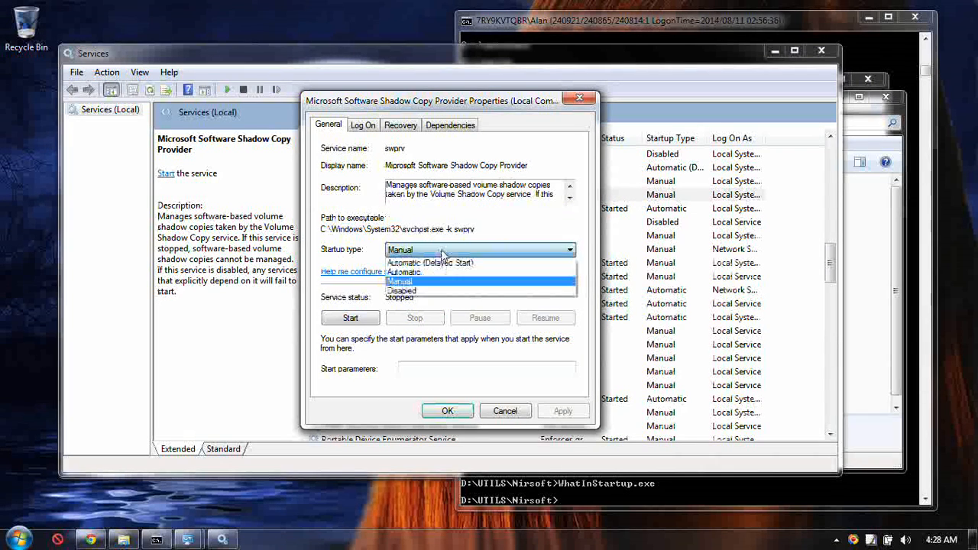
click(437, 293)
click(575, 419)
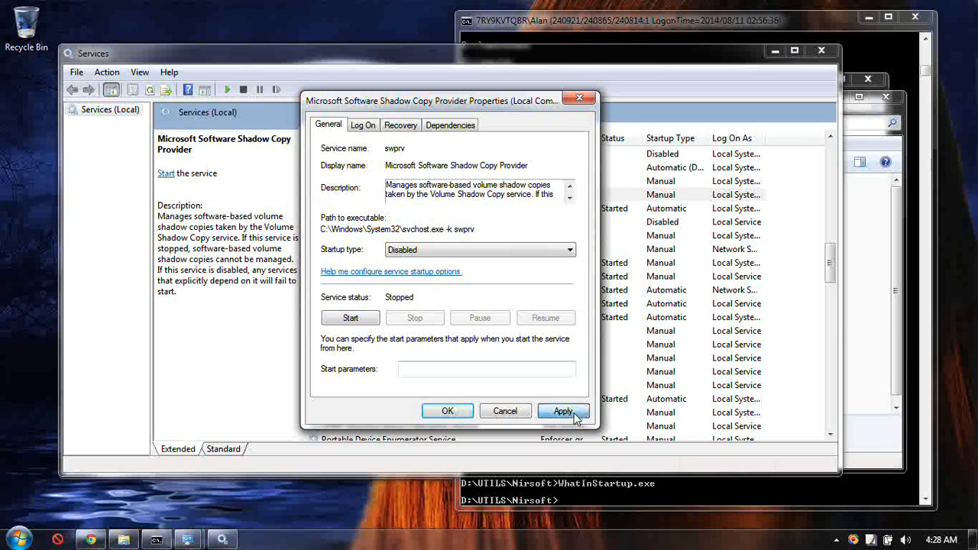
click(449, 414)
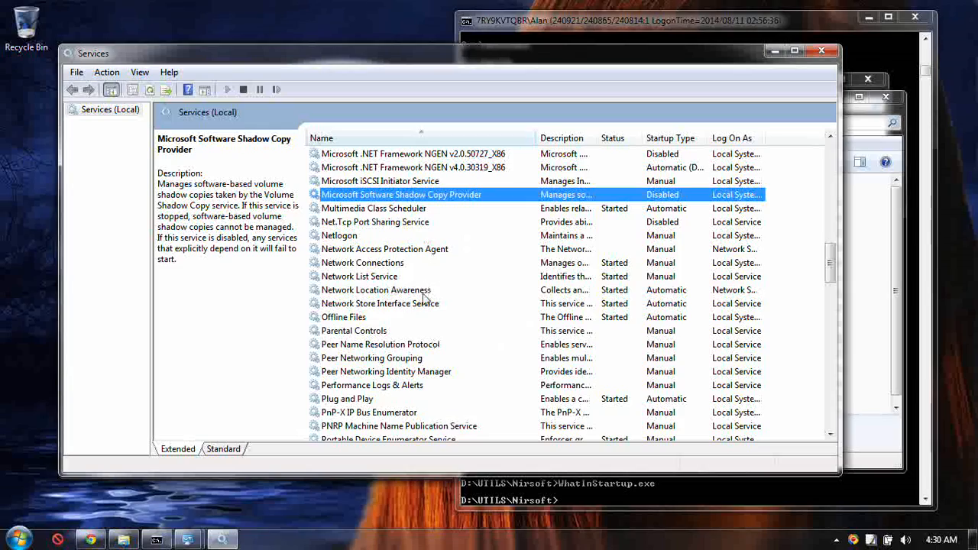
Switch to the command prompt, run ret and de to launch Visual Studio, and acknowledge the missing settings file warning.
scroll(445, 313, up, 2)
scroll(448, 312, down, 2)
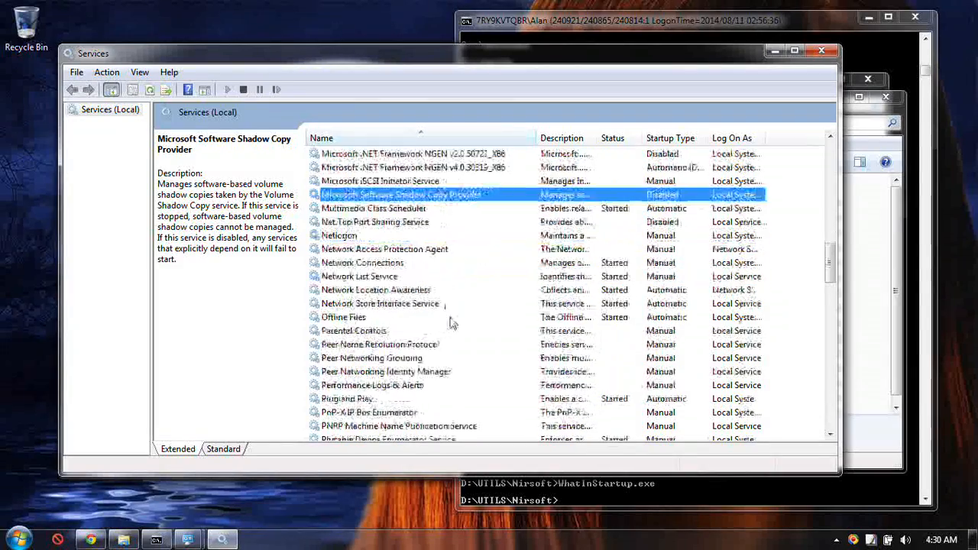
click(599, 493)
text(ret)
key(Return)
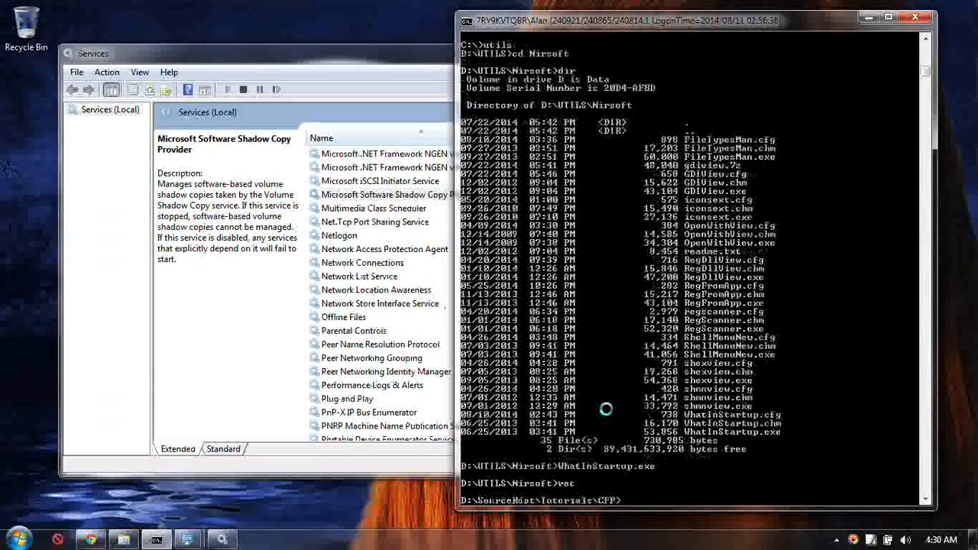
text(de)
key(Return)
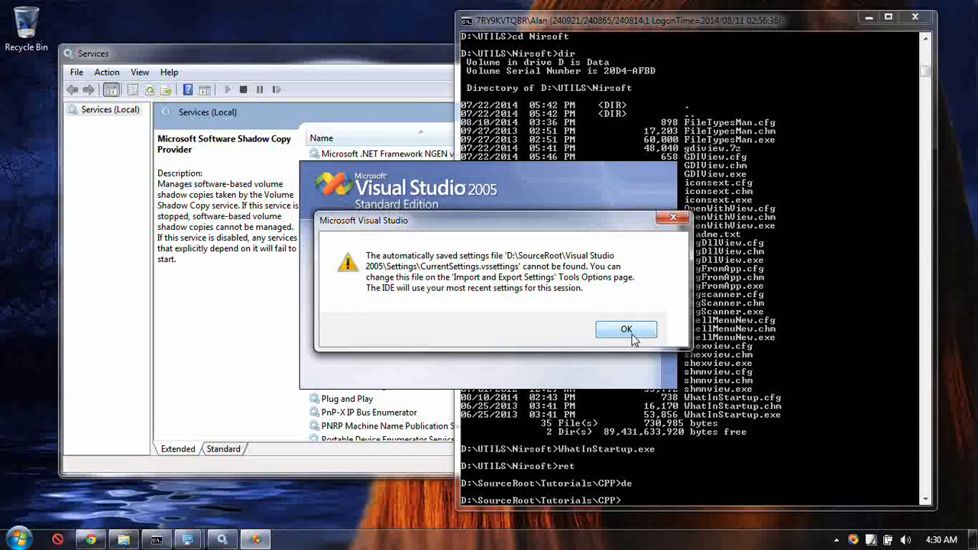
click(626, 330)
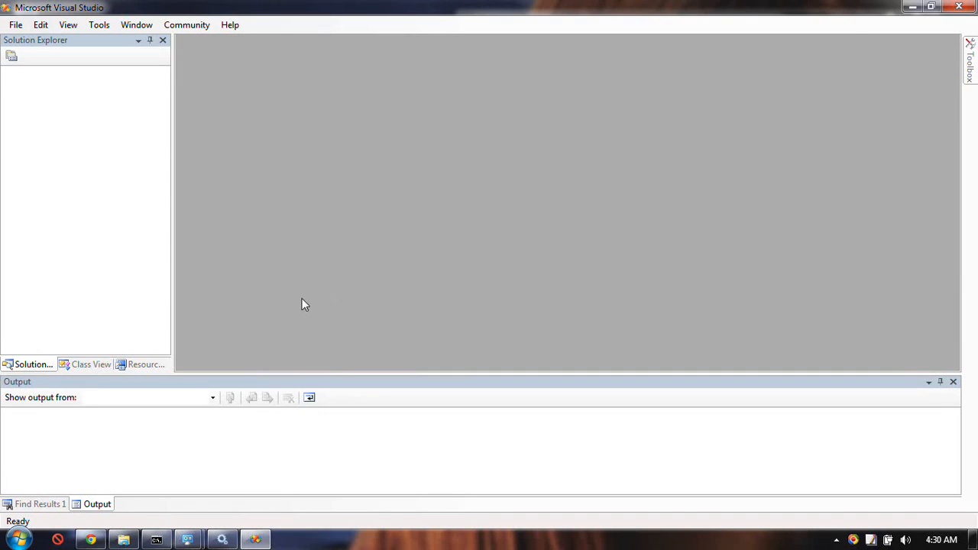
Open the recent solution D:\SourceRoot\Tutorials\CPP\WORK.sln and acknowledge the SourceSafe warning.
key(alt+f)
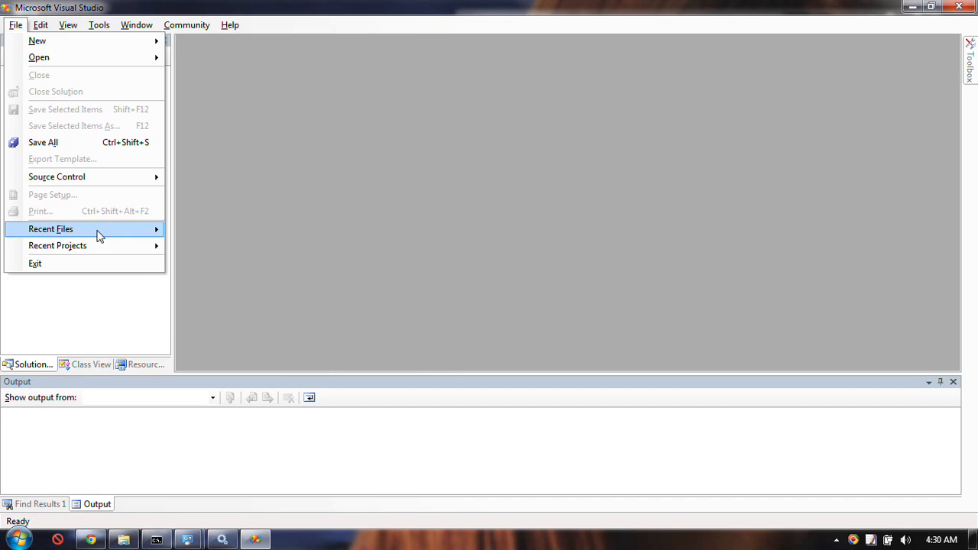
mouse_move(99, 236)
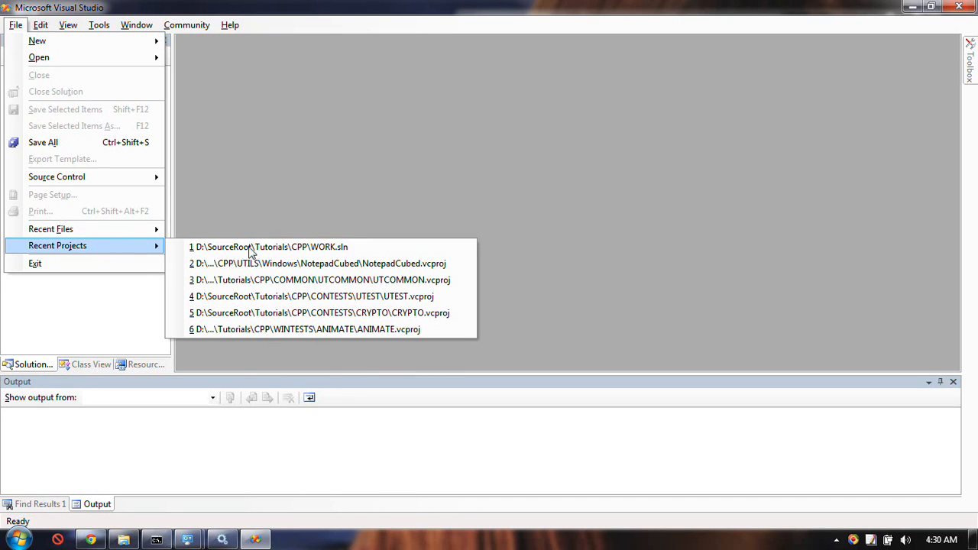
click(308, 248)
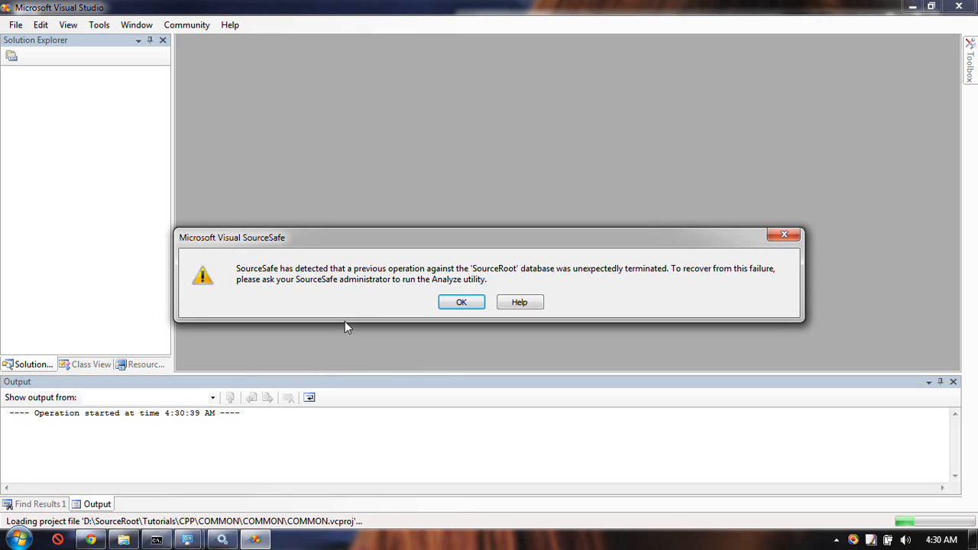
click(461, 303)
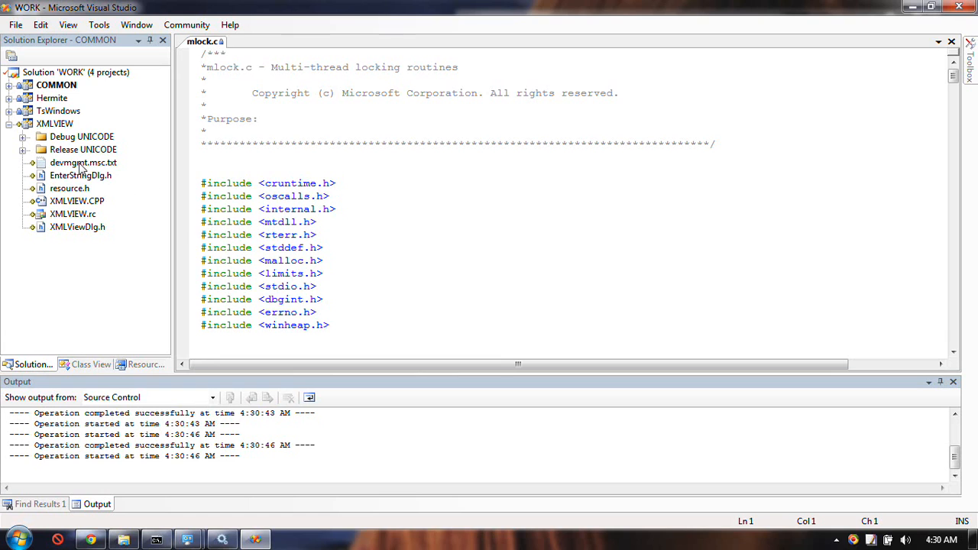
Turn off Show All Files in Solution Explorer, collapse the TsWindows project and expand the COMMON project.
click(8, 111)
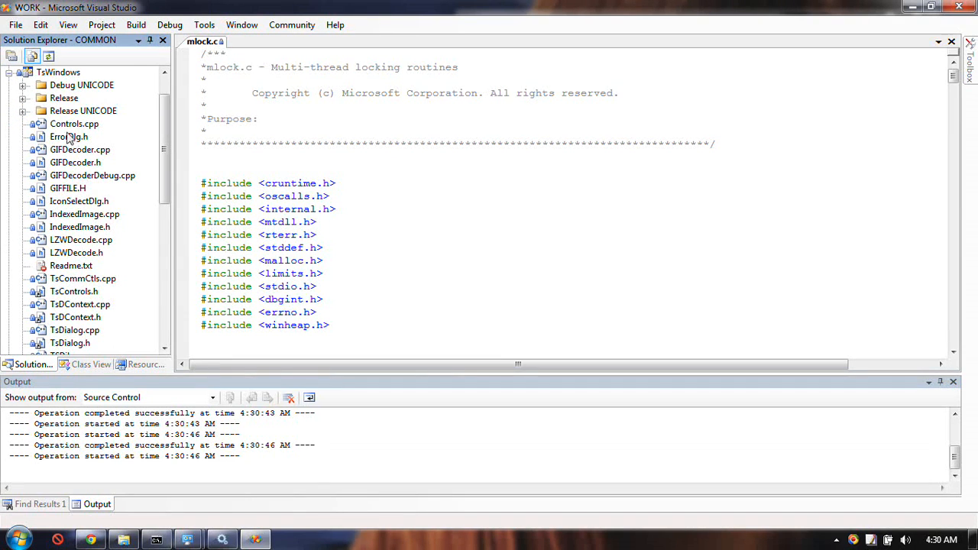
scroll(166, 88, up, 1)
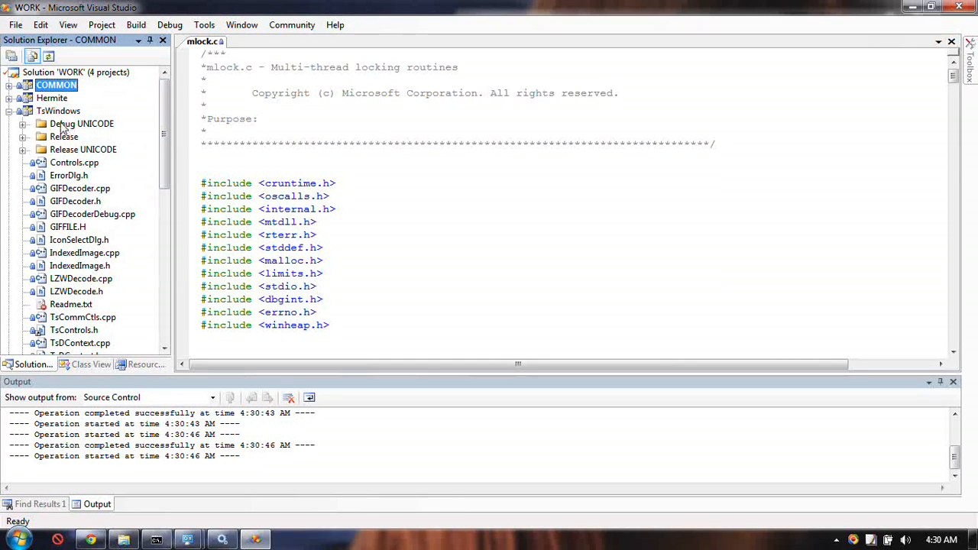
click(31, 57)
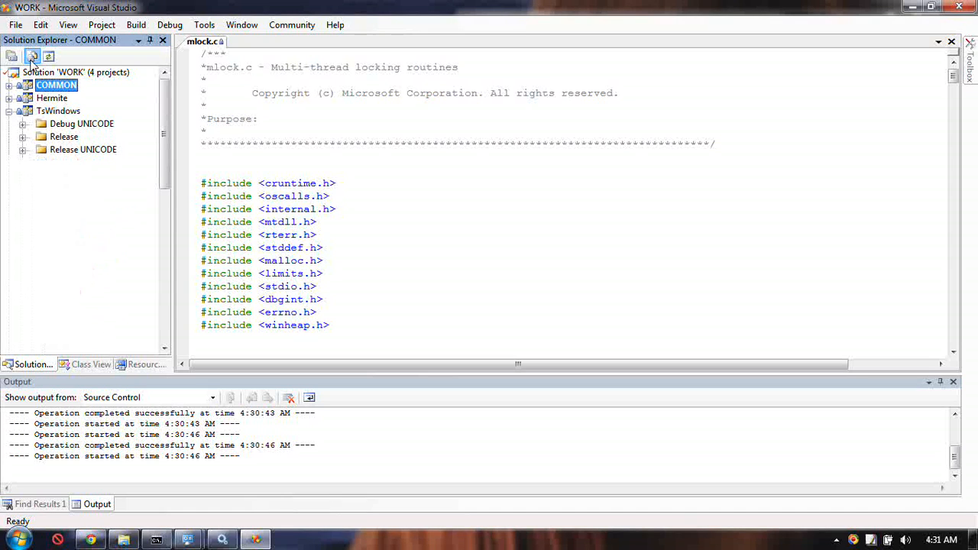
click(8, 111)
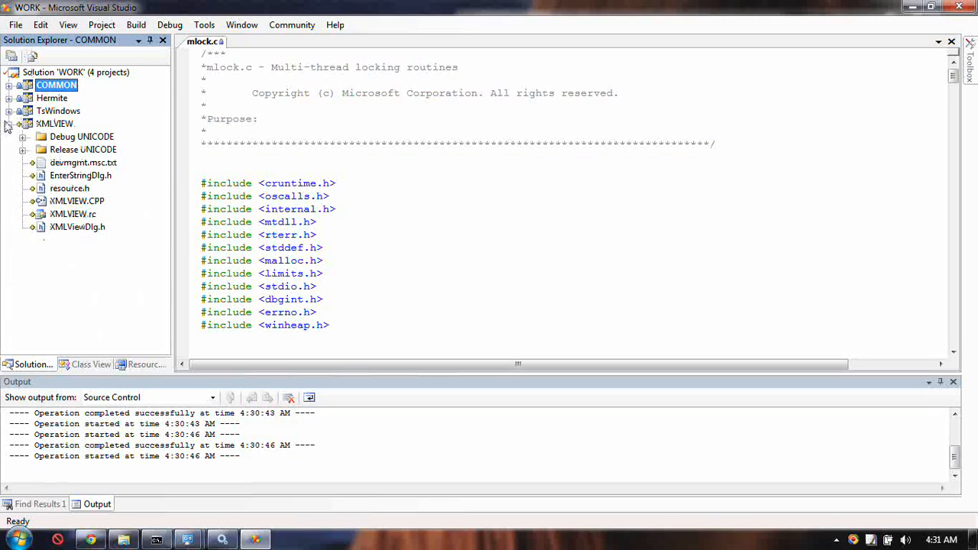
click(6, 127)
click(8, 125)
click(34, 59)
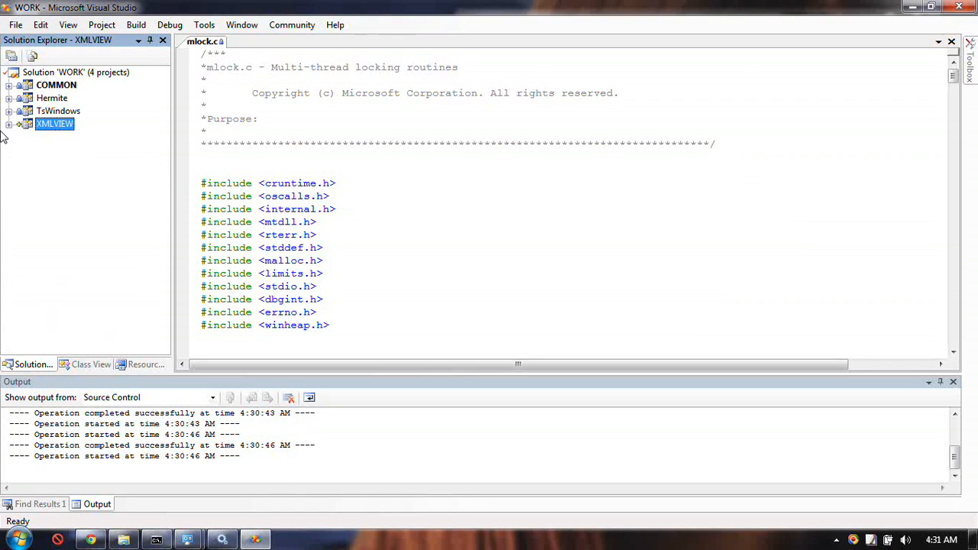
click(8, 125)
click(9, 85)
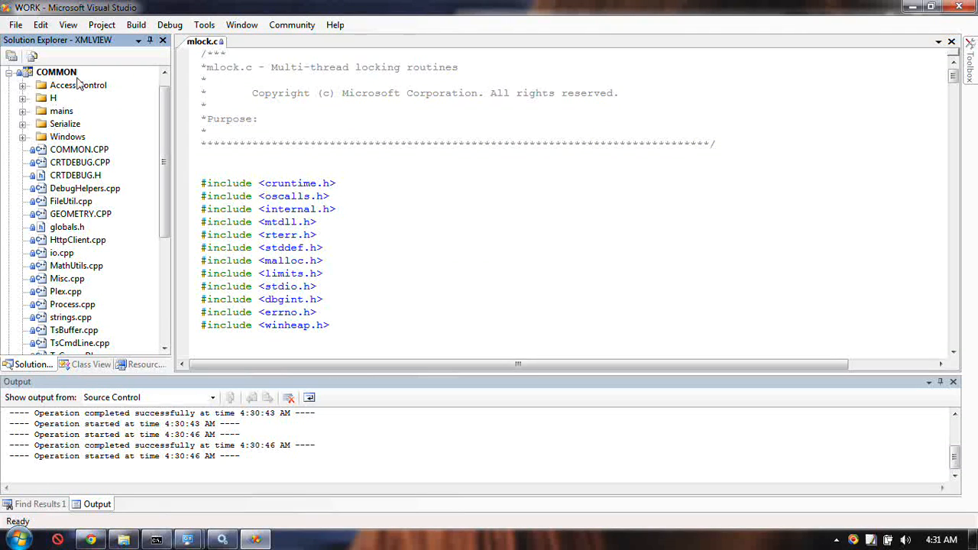
Exit Visual Studio and relaunch it with the WORK solution from the command prompt.
click(15, 25)
click(90, 305)
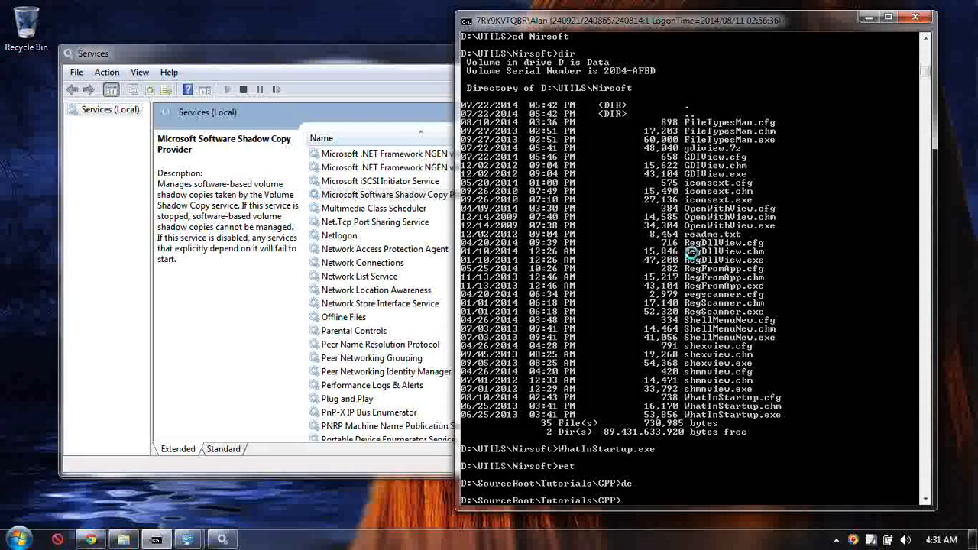
key(Return)
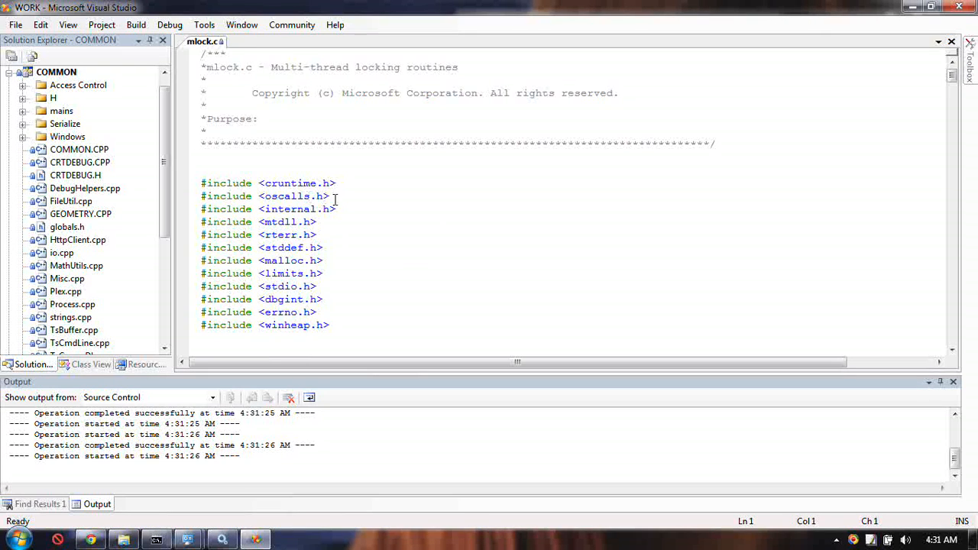
Place the text cursor at the start of the #include <stddef.h> line in mlock.c.
click(395, 247)
key(End)
key(Home)
click(851, 540)
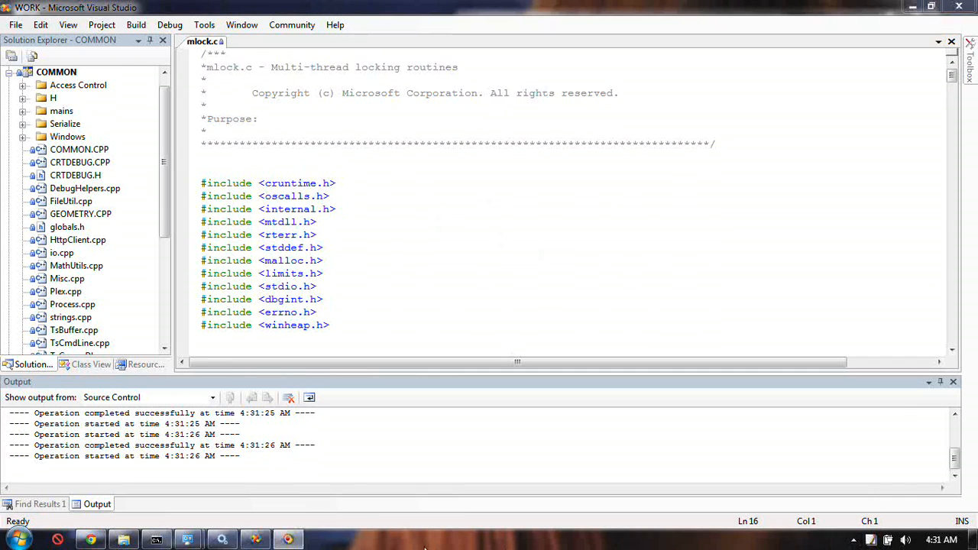